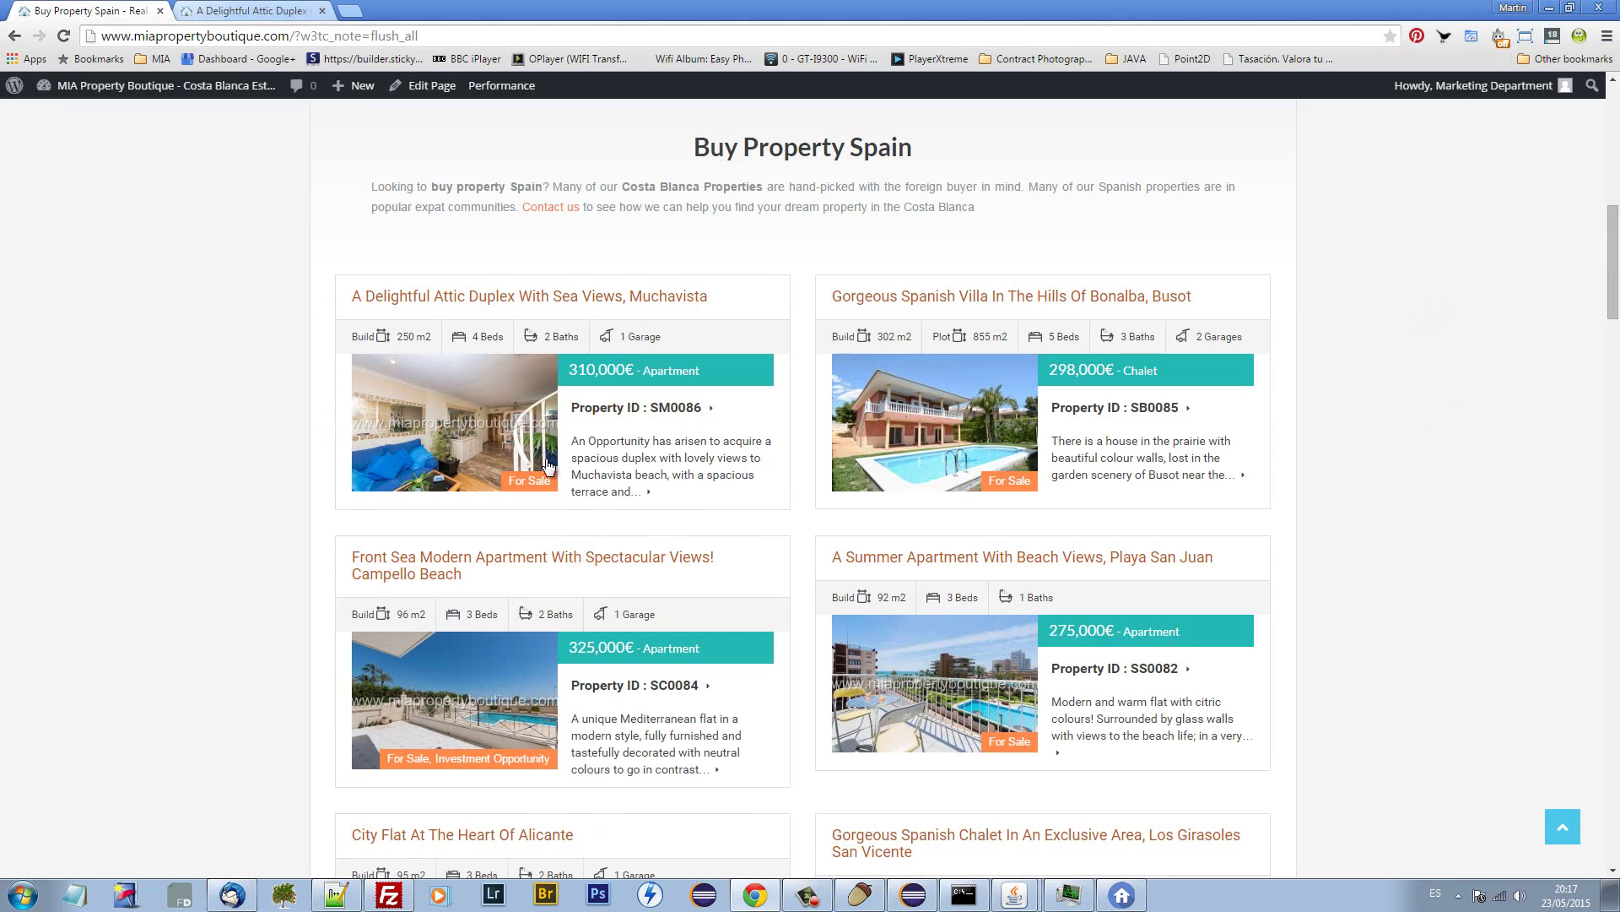
Look over the Costa Blanca listings on the website, switch to the Back Office Tool and view the owner details of both SM0086 entries.
{"action": "scroll", "coordinate": [641, 192], "scroll_direction": "up", "scroll_amount": 7}
{"action": "scroll", "coordinate": [642, 192], "scroll_direction": "down", "scroll_amount": 7}
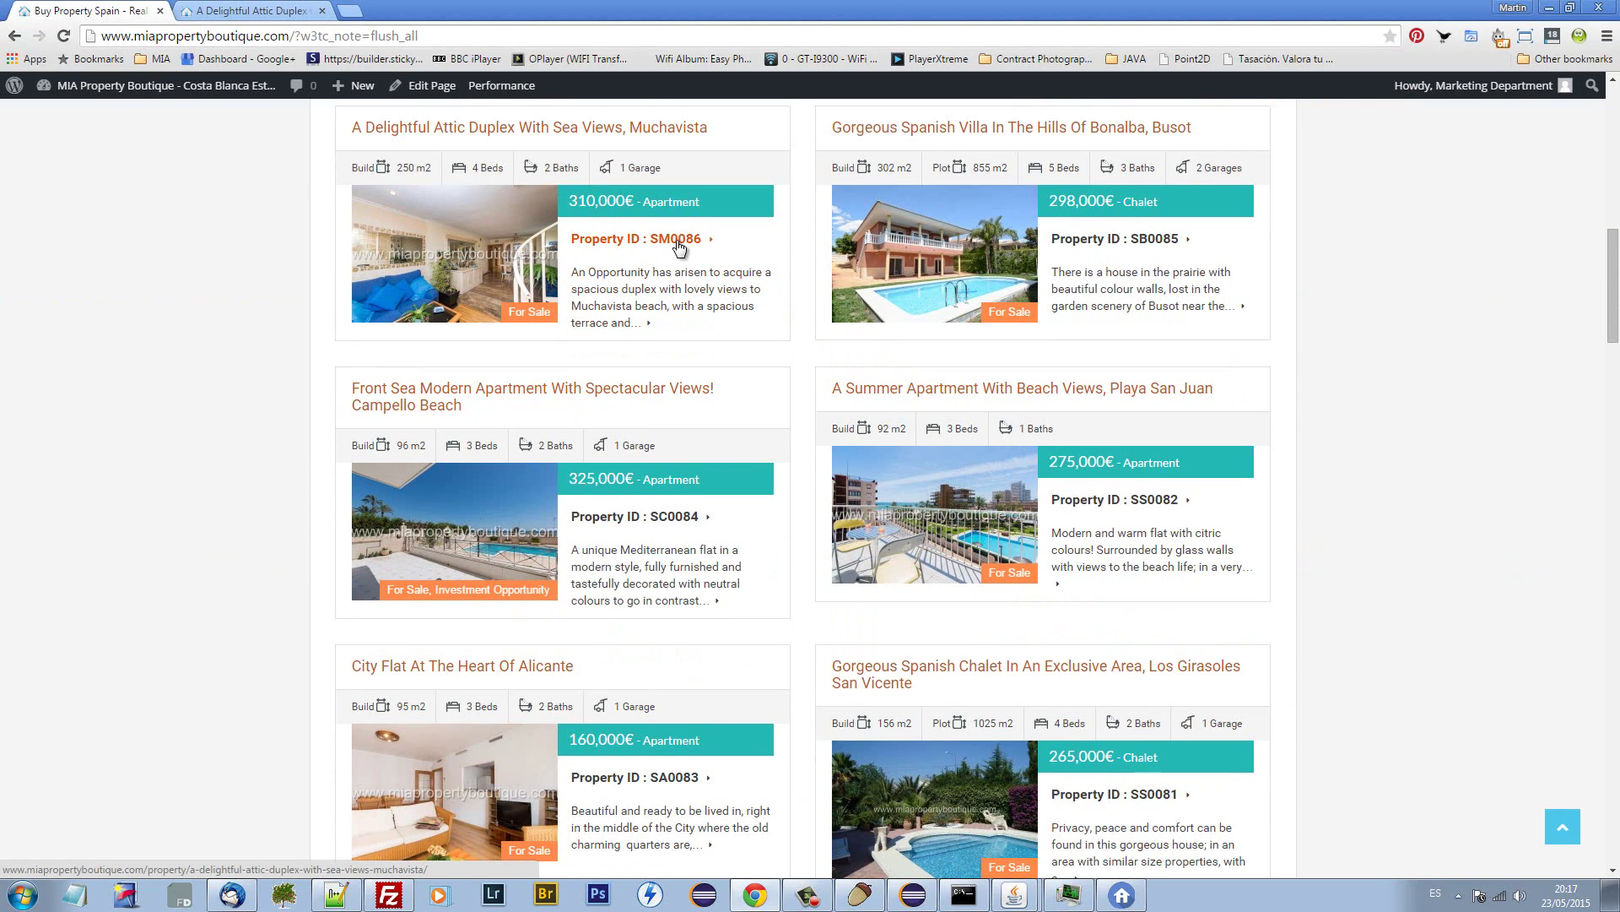
{"action": "key", "text": "alt+Tab"}
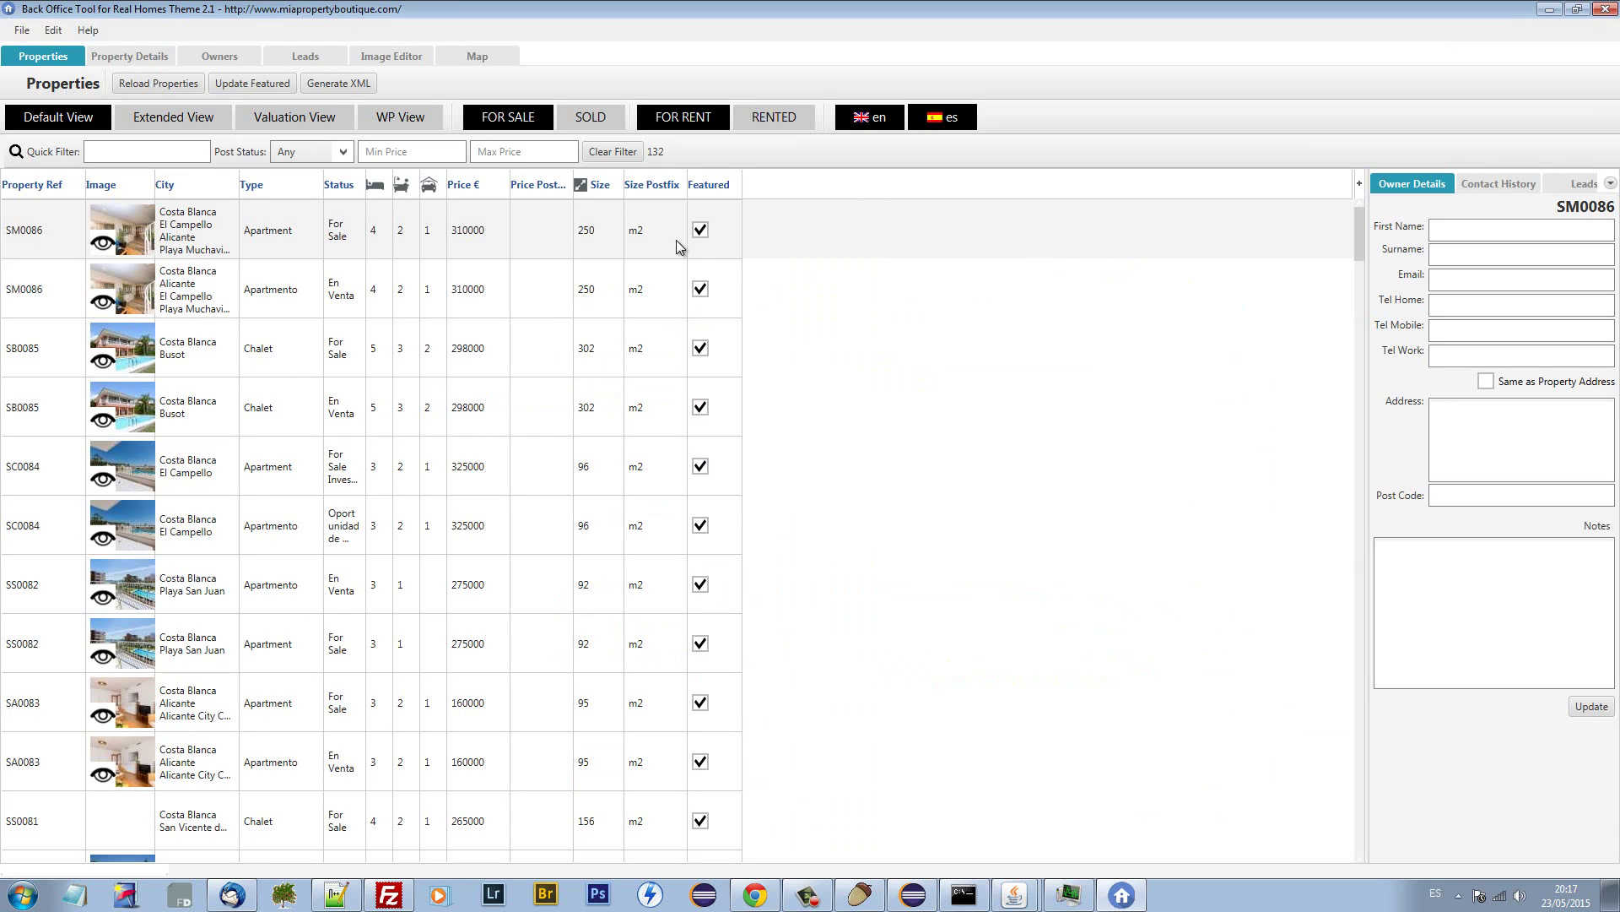
{"action": "left_click", "coordinate": [63, 240]}
{"action": "left_click", "coordinate": [67, 277]}
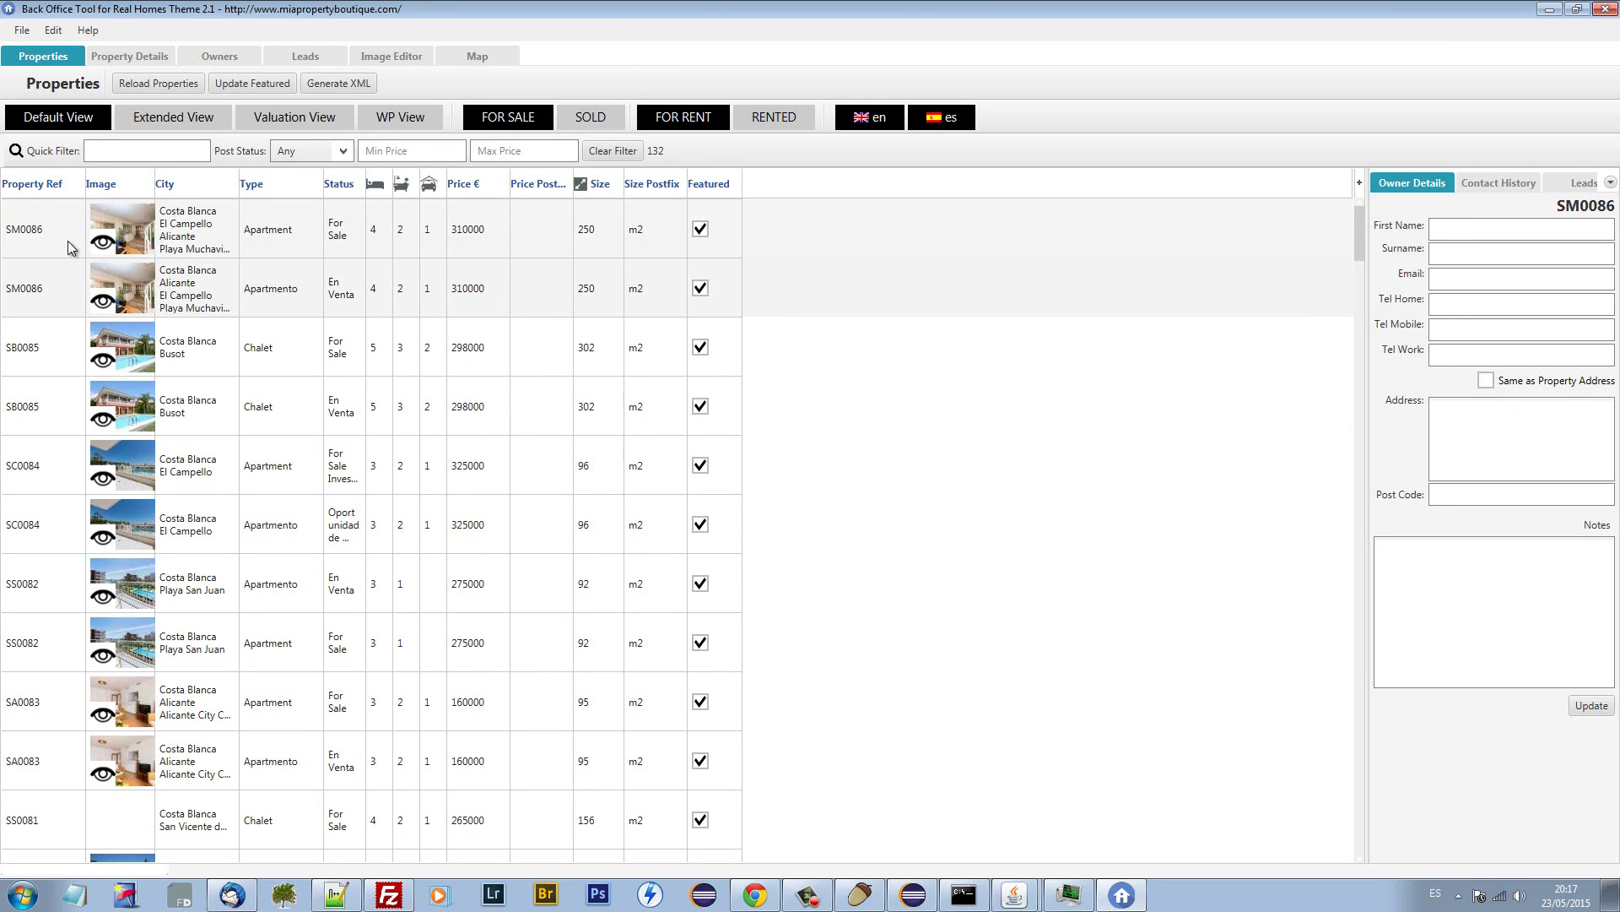
{"action": "left_click", "coordinate": [68, 280]}
{"action": "left_click", "coordinate": [67, 224]}
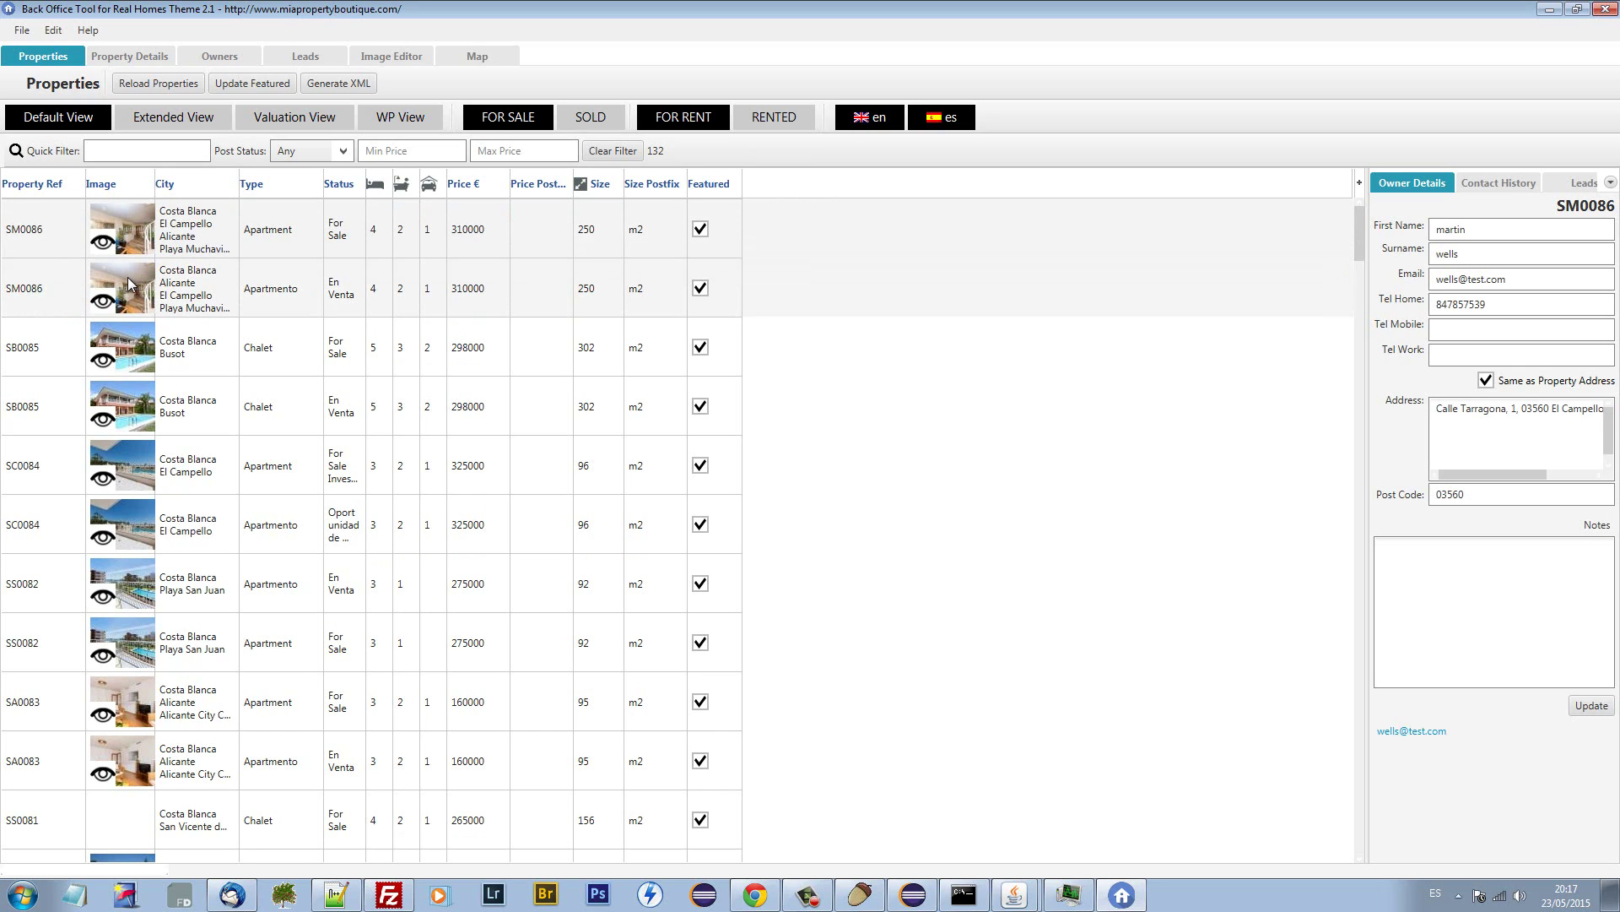
Hide the Spanish-language listings, show them again and select the Spanish SM0086 entry.
{"action": "left_click", "coordinate": [953, 117]}
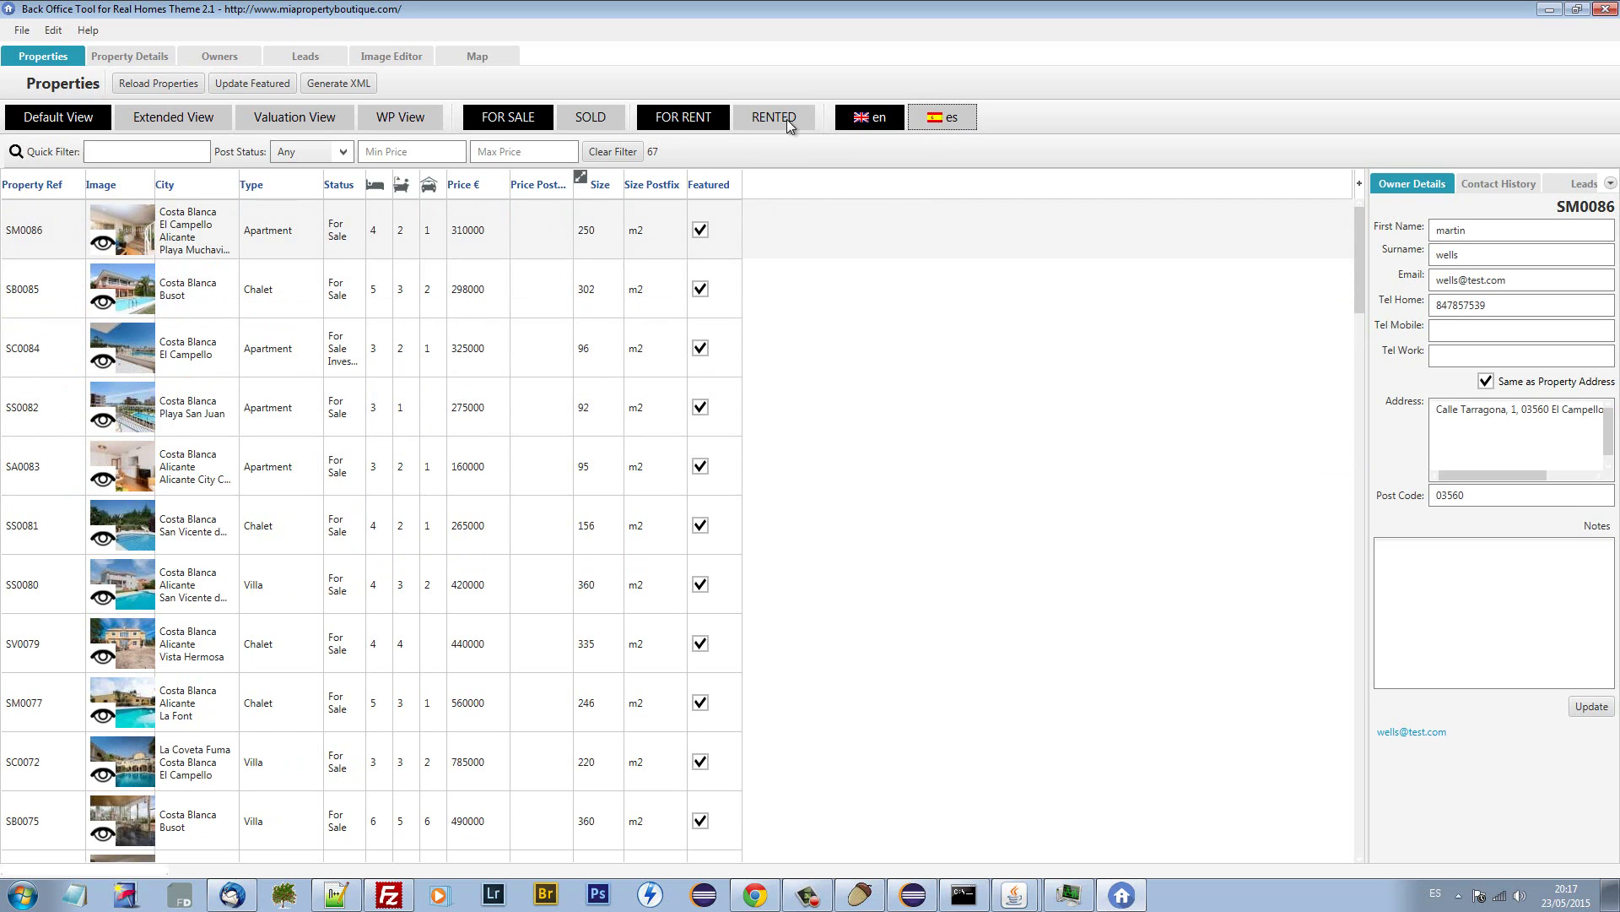
{"action": "left_click", "coordinate": [948, 131]}
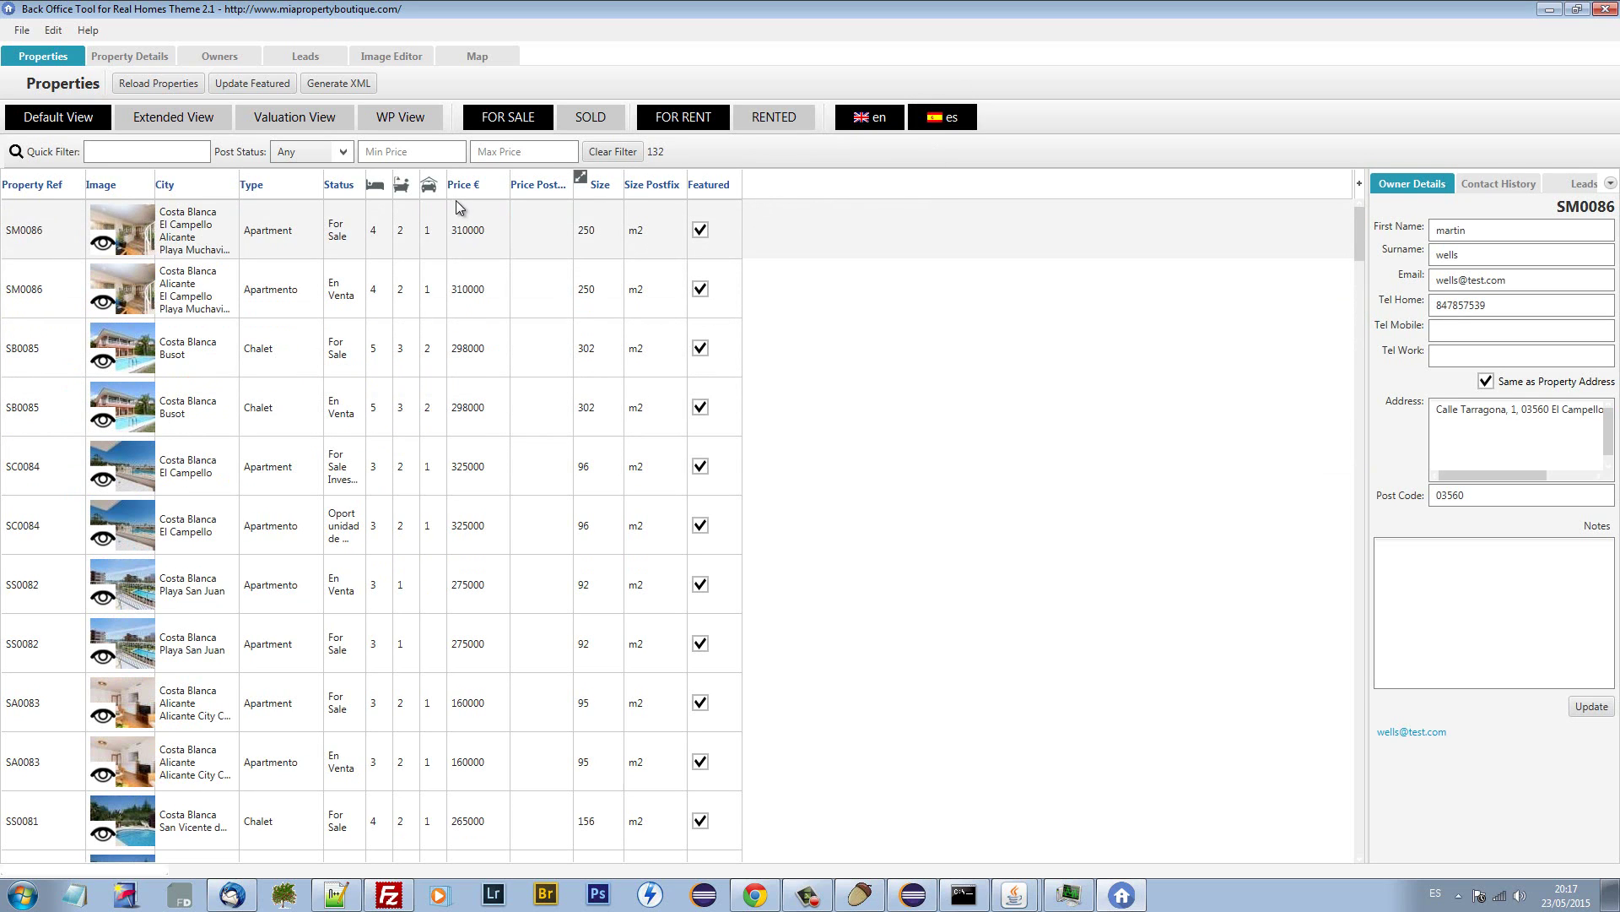
{"action": "left_click", "coordinate": [62, 290]}
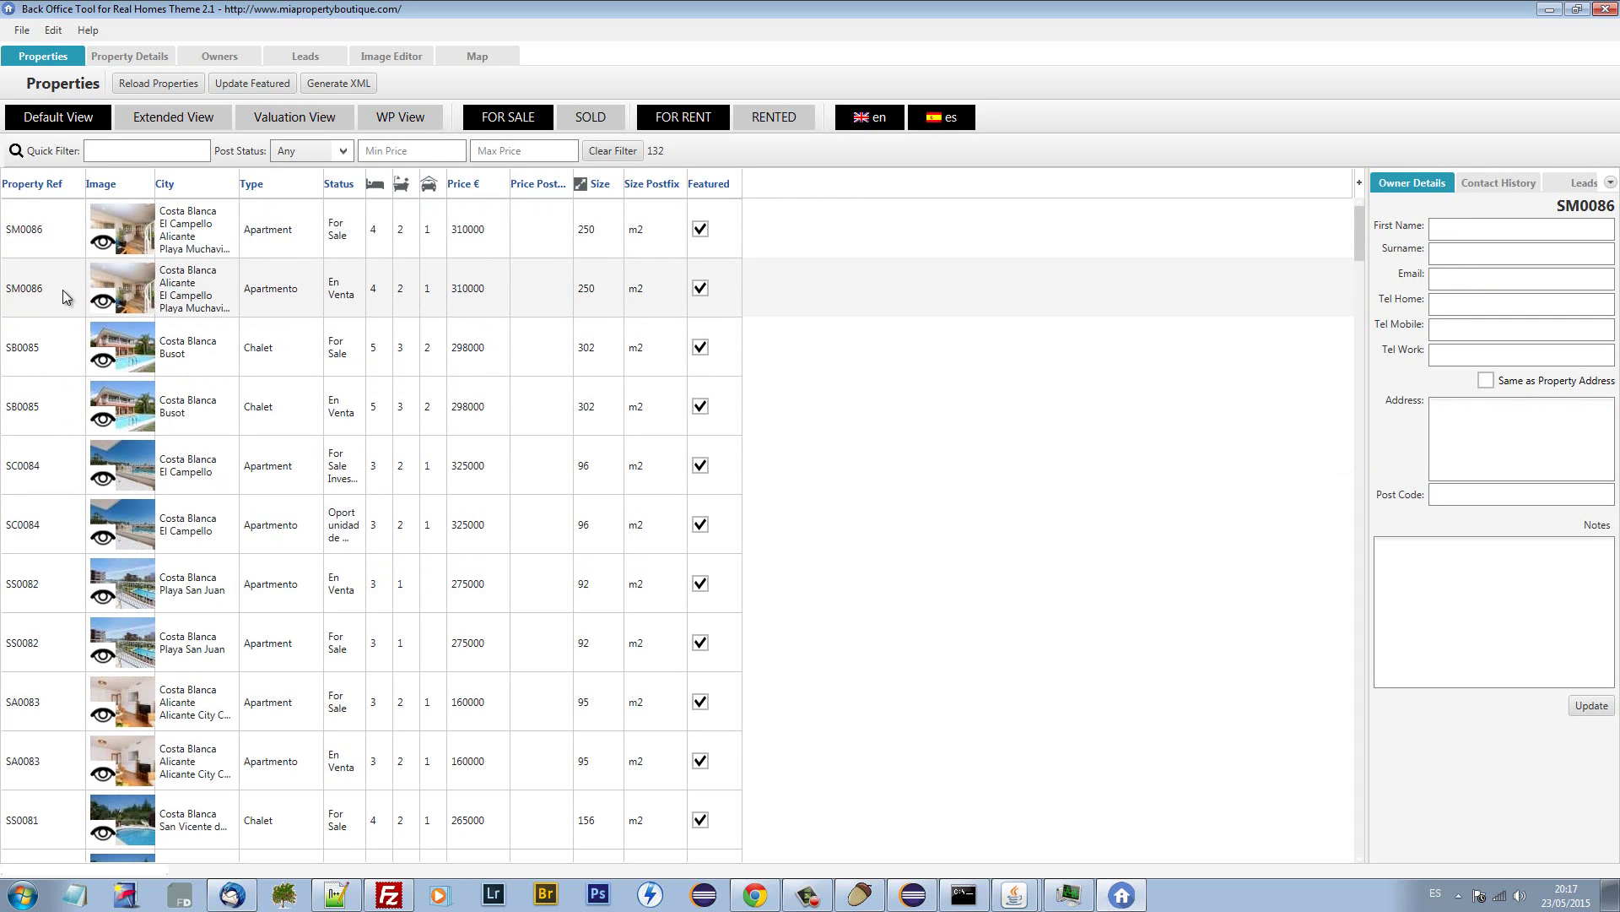
Add the Features and Post Status columns to the properties table.
{"action": "left_click", "coordinate": [1360, 182]}
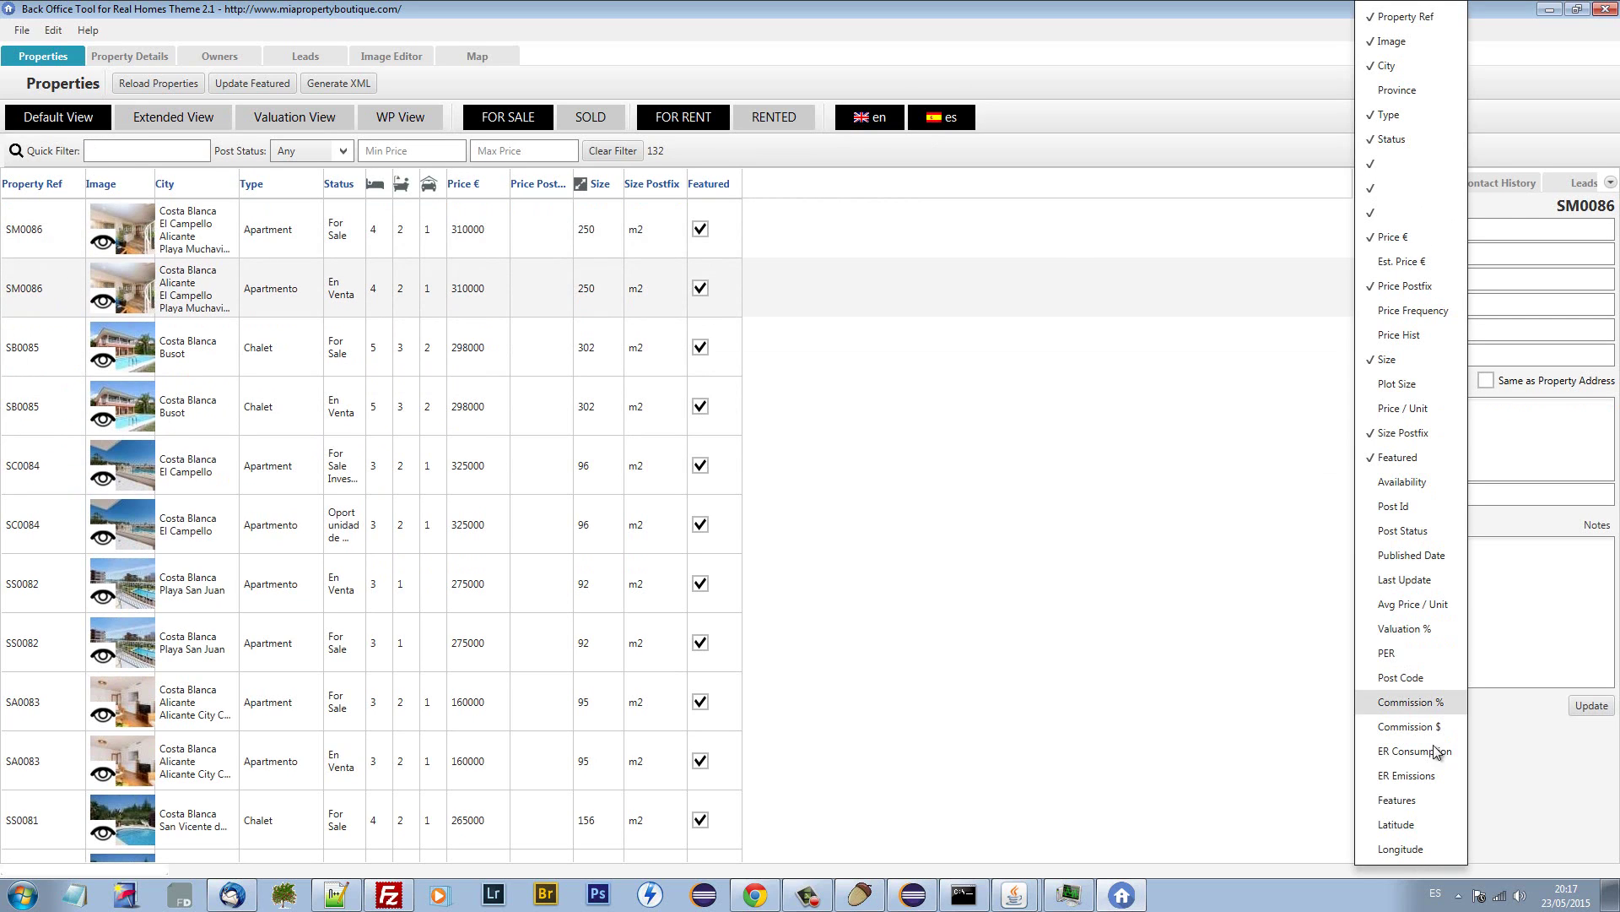
{"action": "left_click", "coordinate": [1429, 802]}
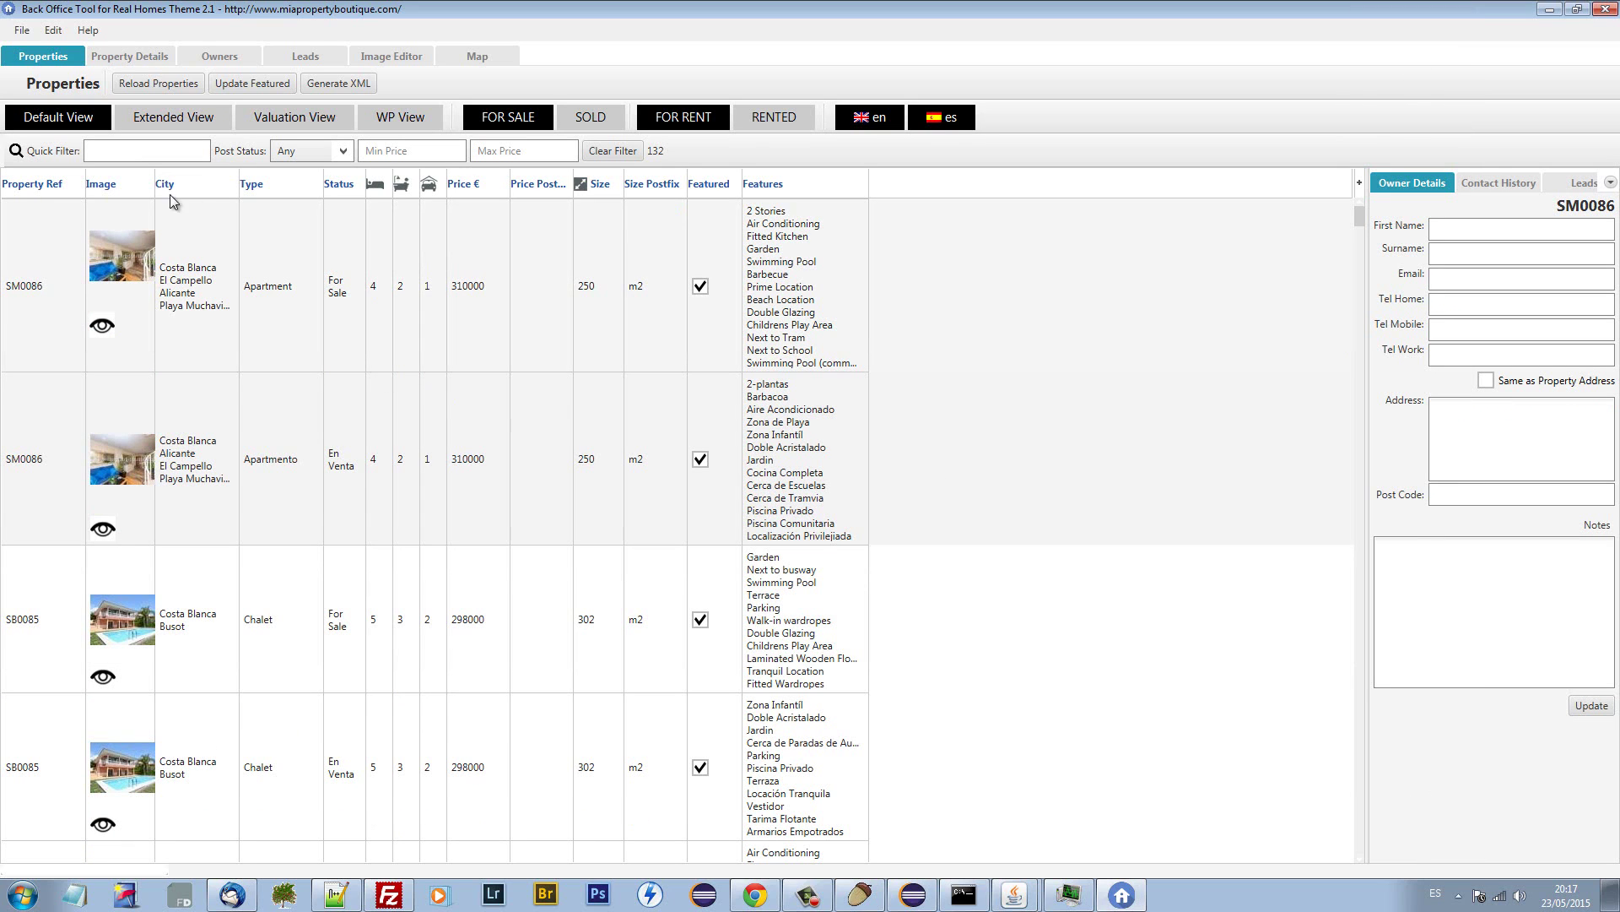
{"action": "left_click", "coordinate": [1359, 183]}
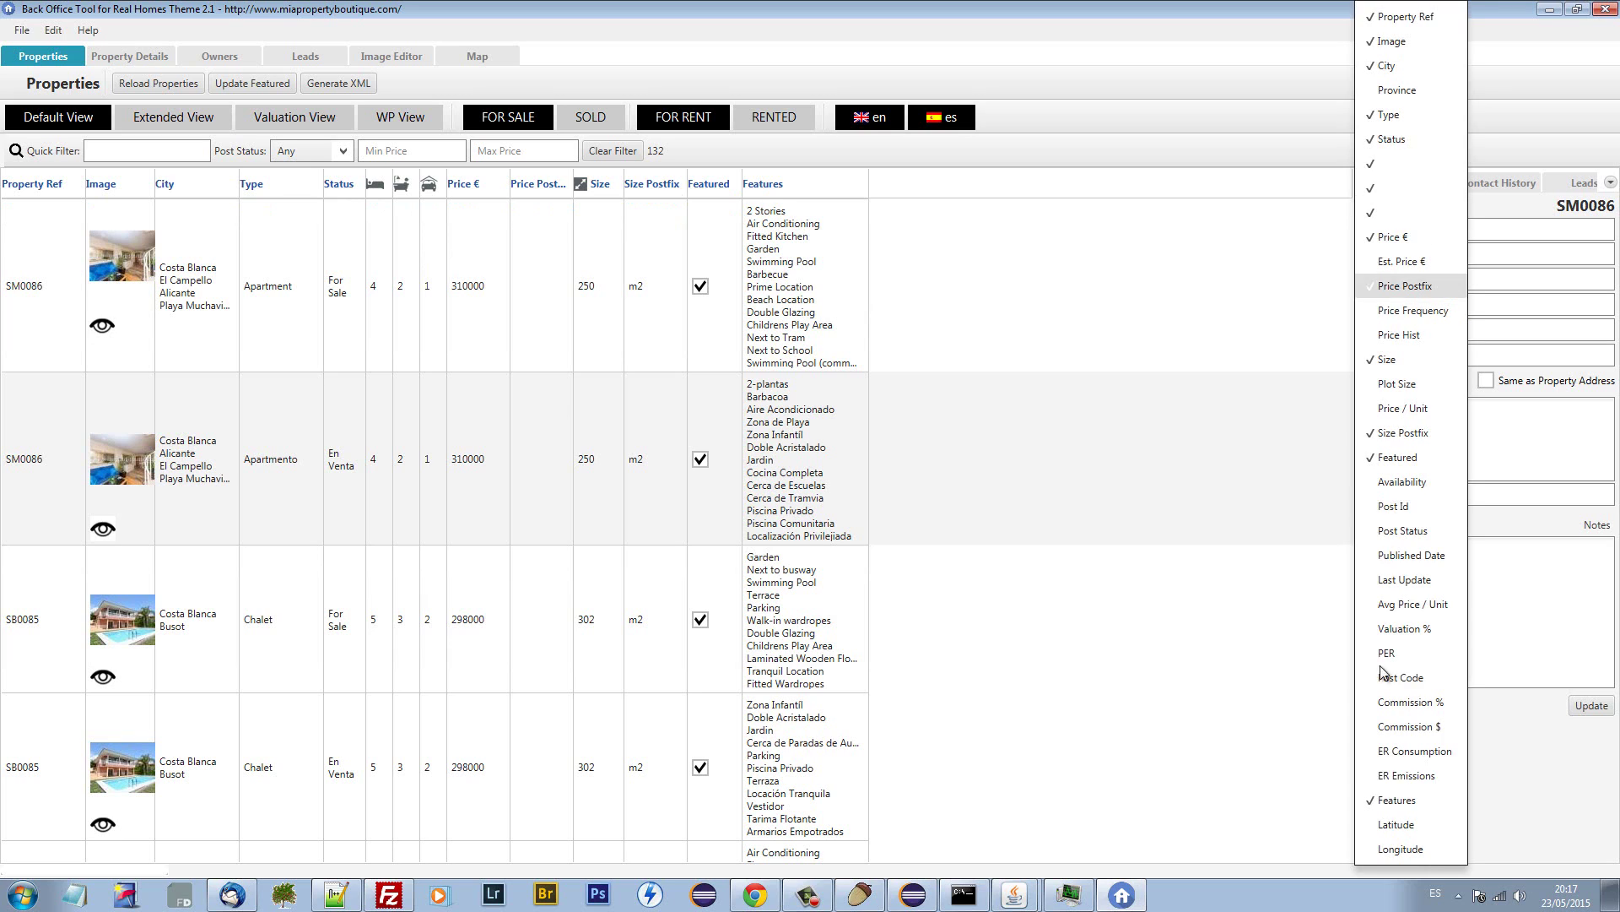
{"action": "left_click", "coordinate": [1404, 532]}
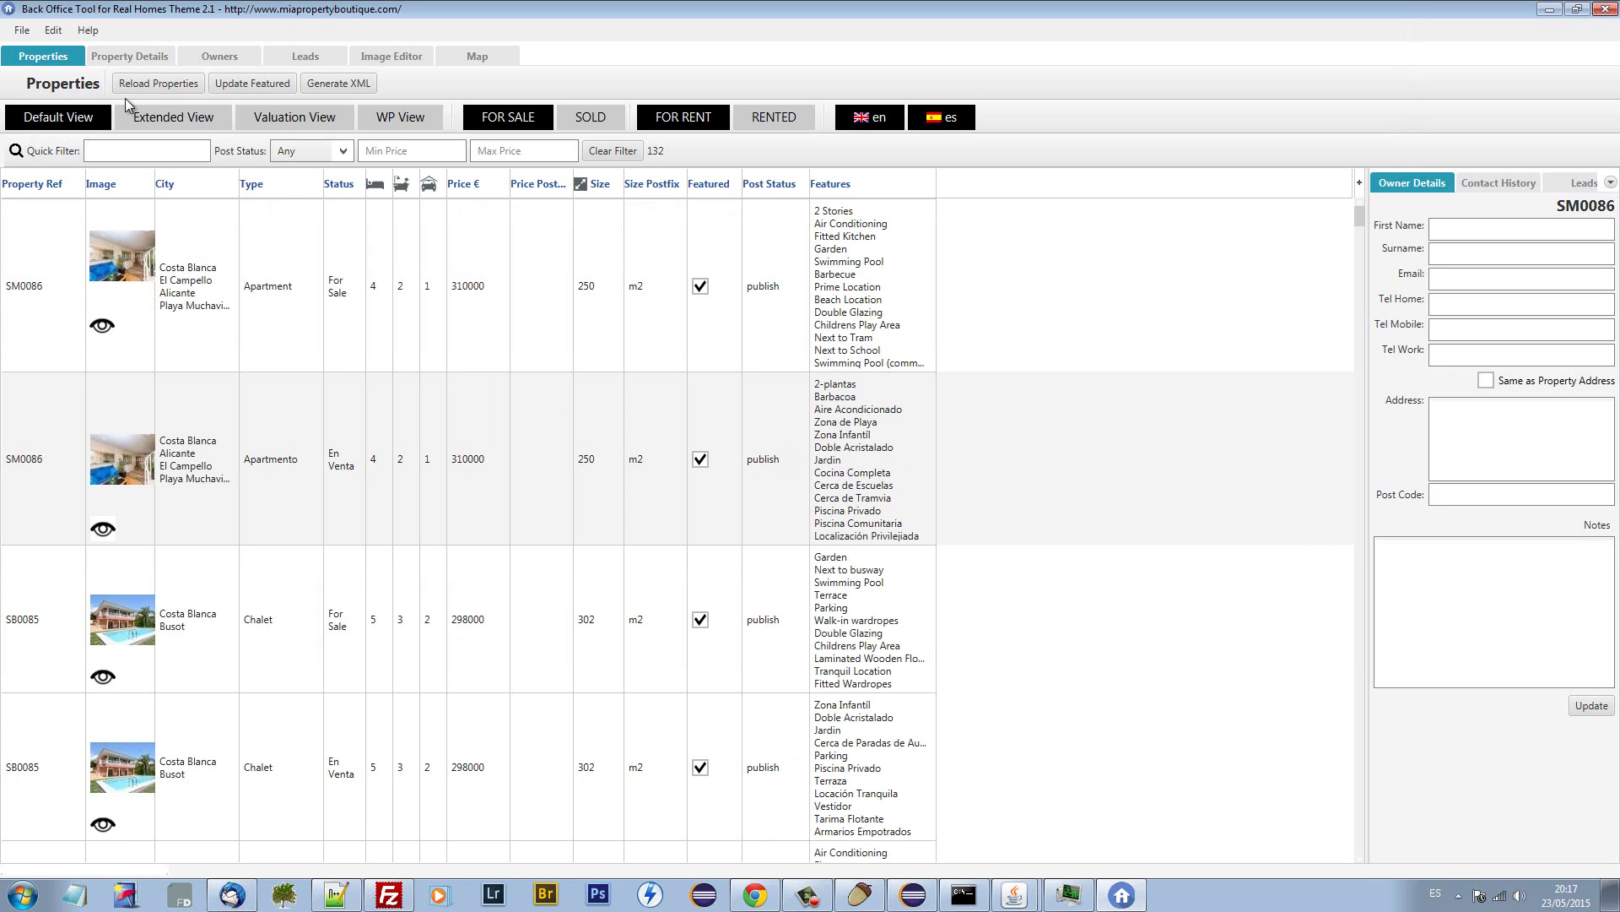
In the Extended View, sort the properties by ER Emissions and widen the ER Consumption column to fit its heading.
{"action": "left_click", "coordinate": [173, 122]}
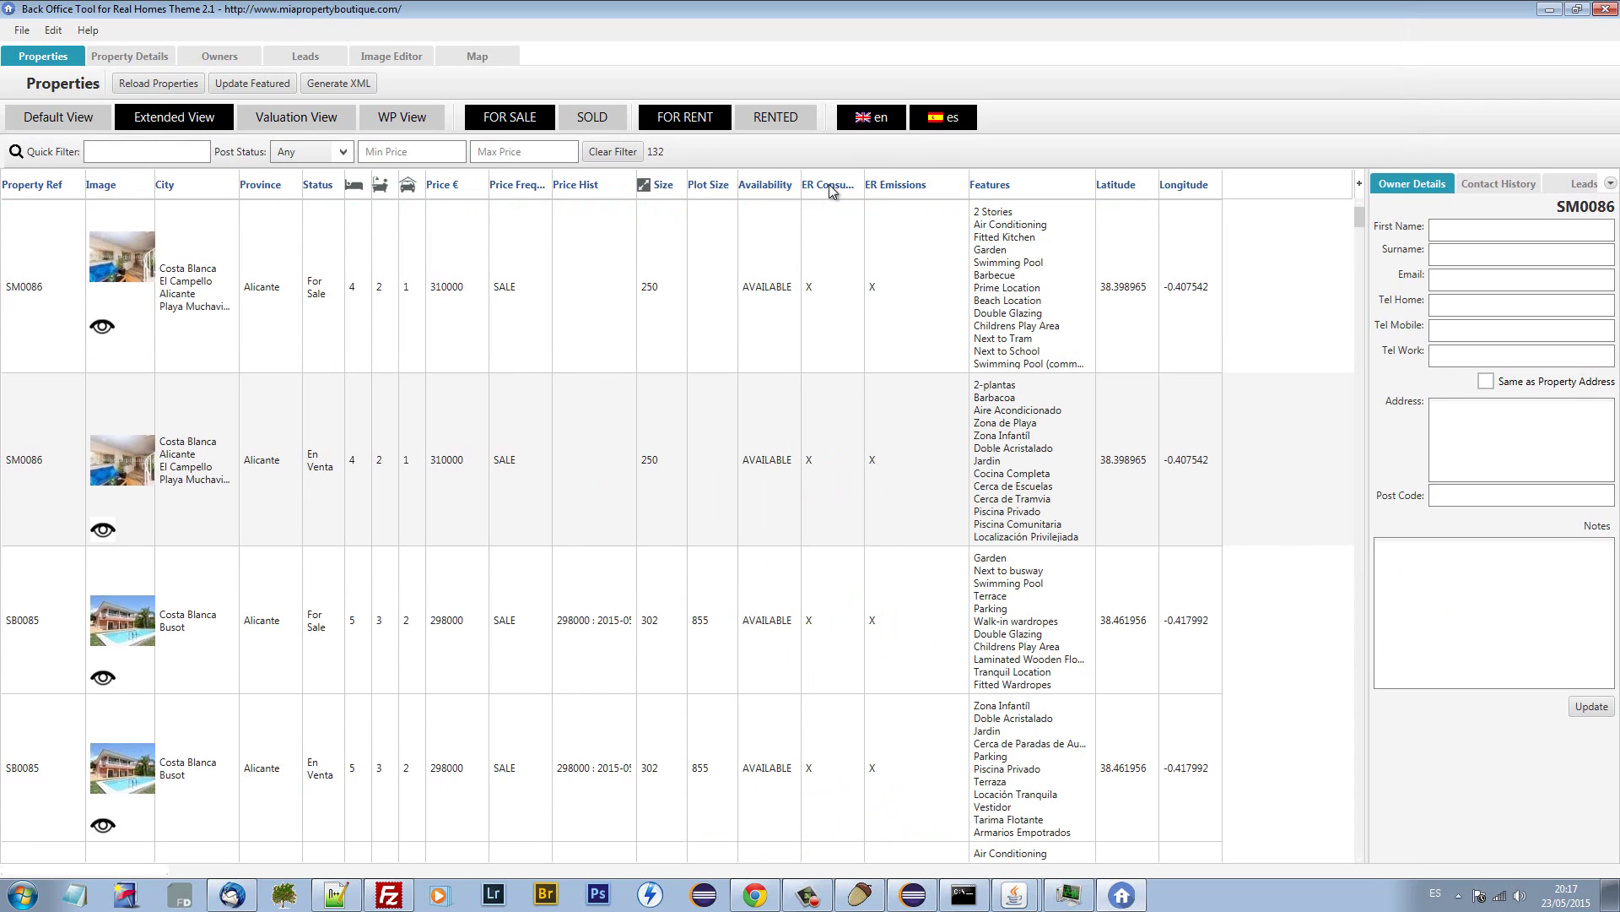
{"action": "left_click", "coordinate": [870, 181]}
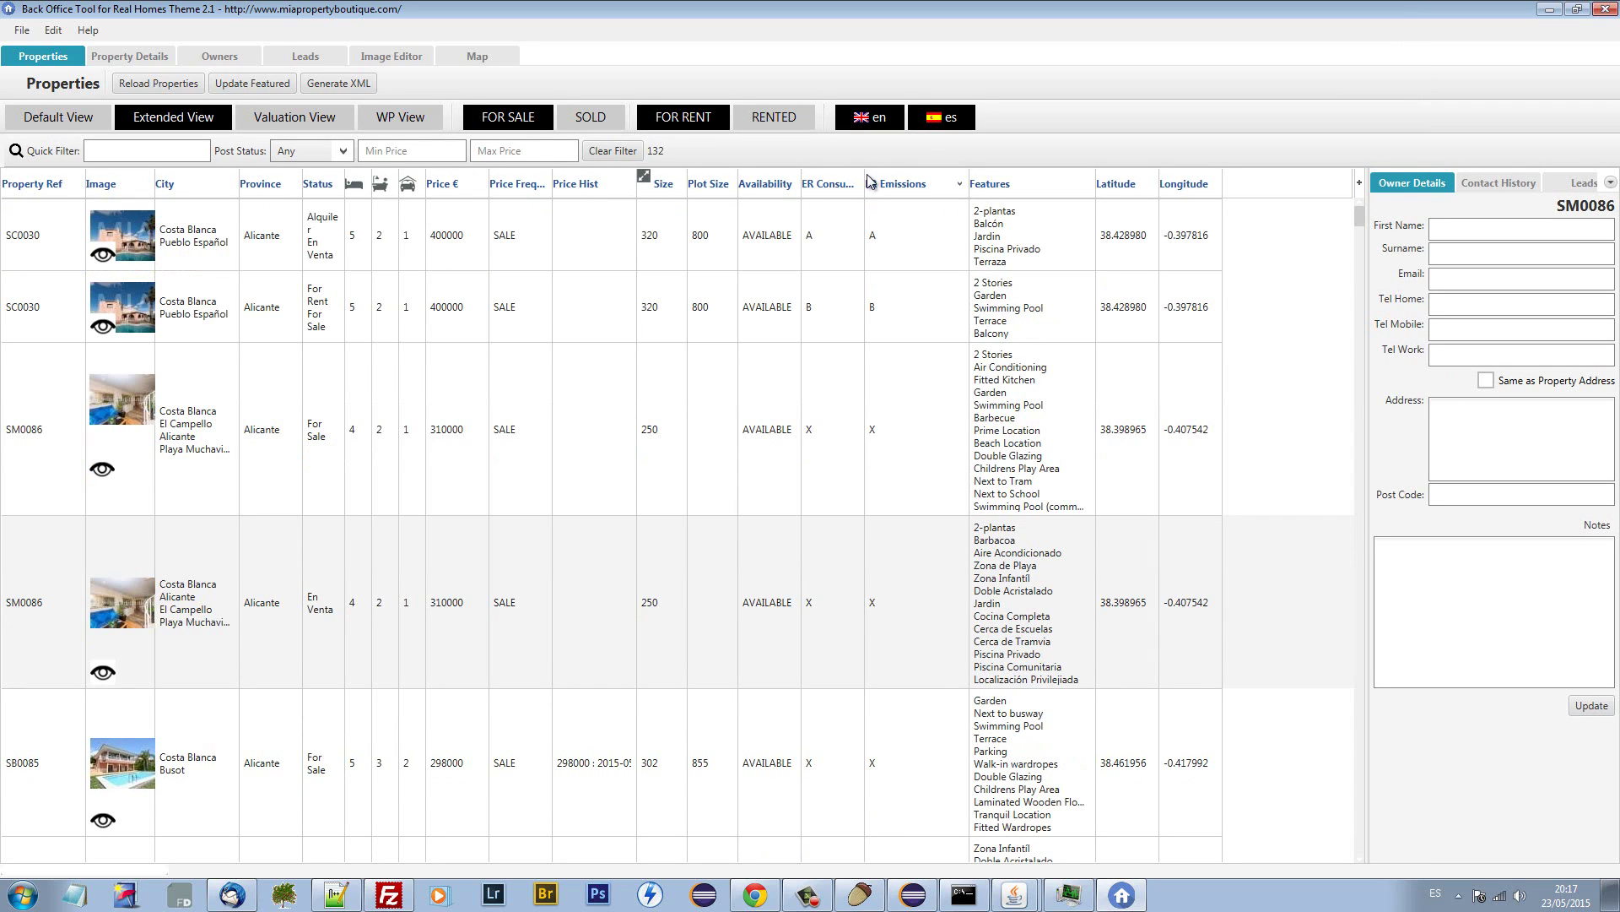
{"action": "left_click_drag", "start_coordinate": [866, 181], "coordinate": [911, 181]}
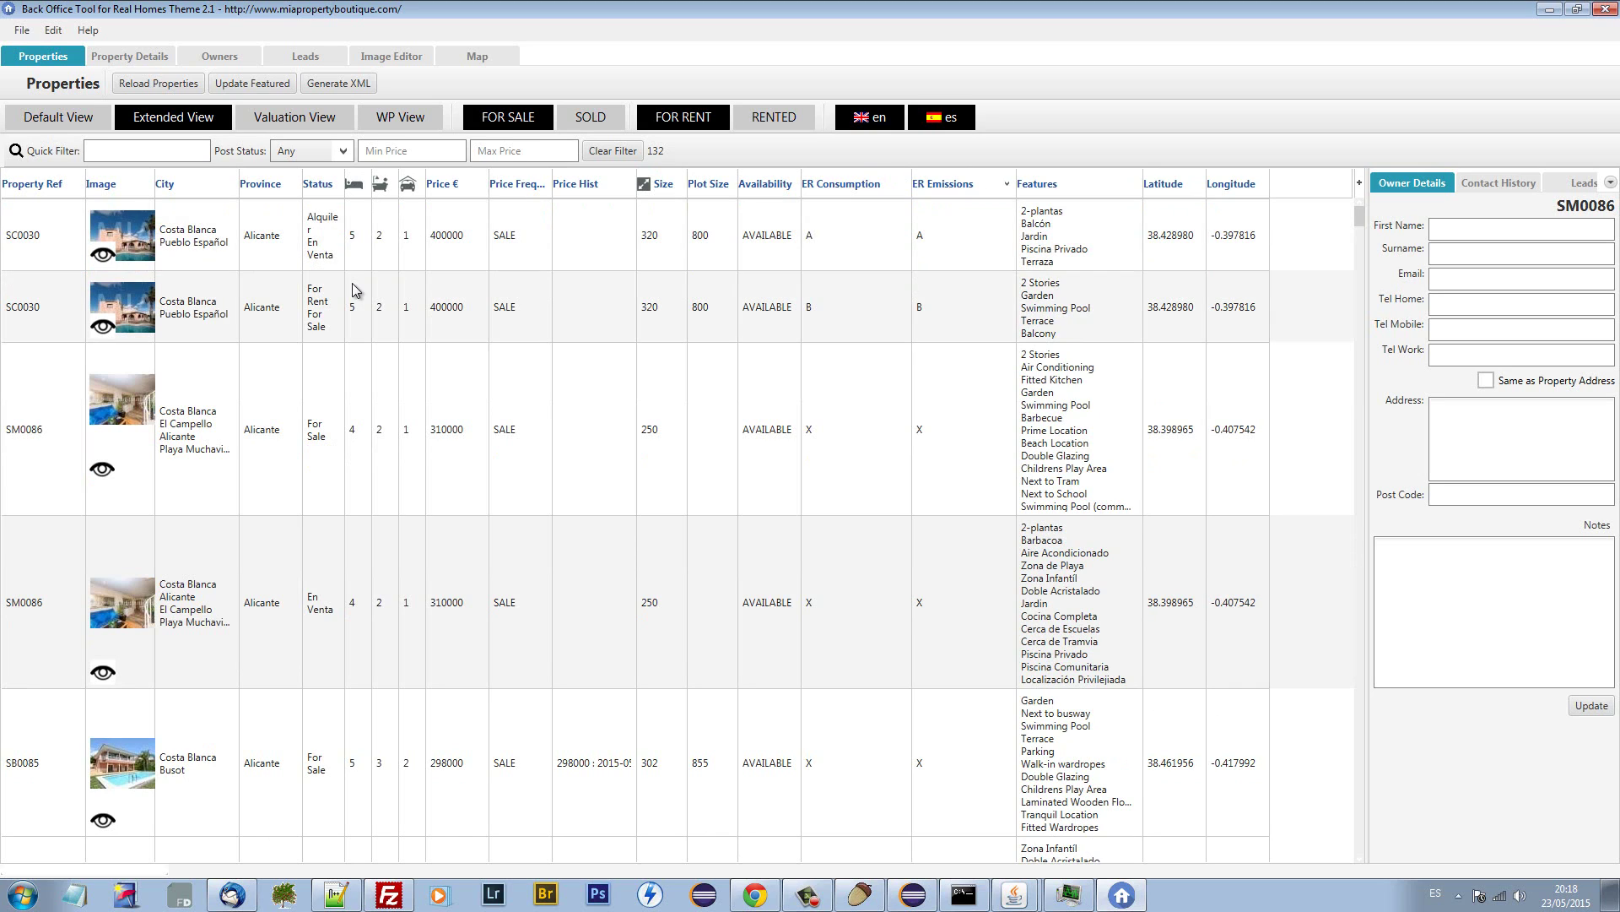
Show the properties in the Valuation View and filter them by the reference SM0086.
{"action": "left_click", "coordinate": [288, 119]}
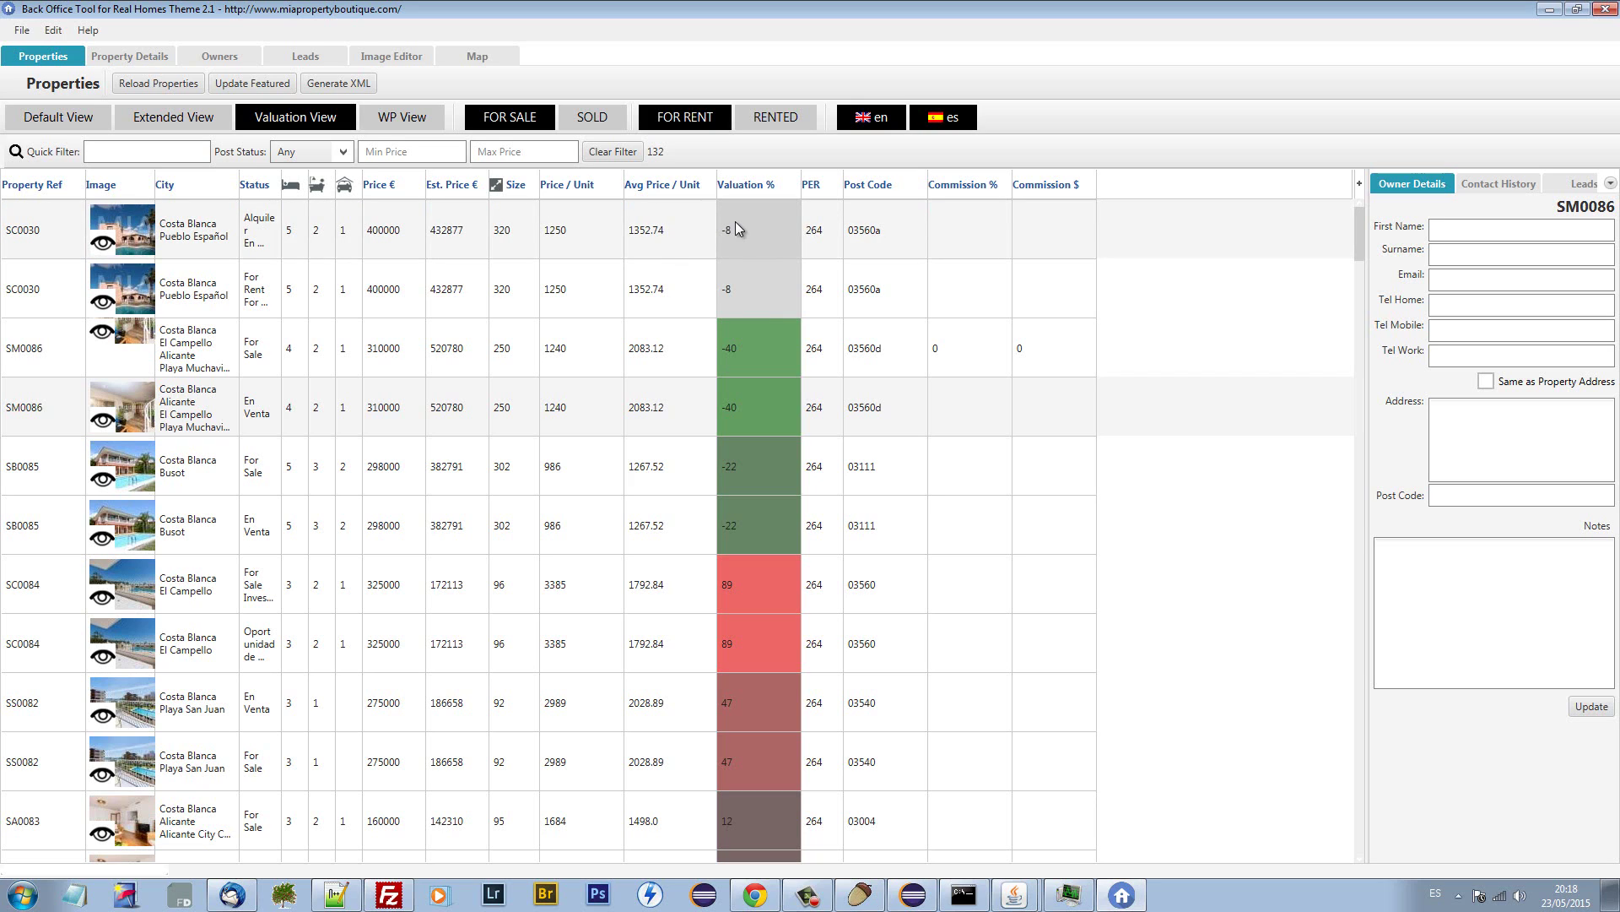
{"action": "left_click", "coordinate": [758, 356]}
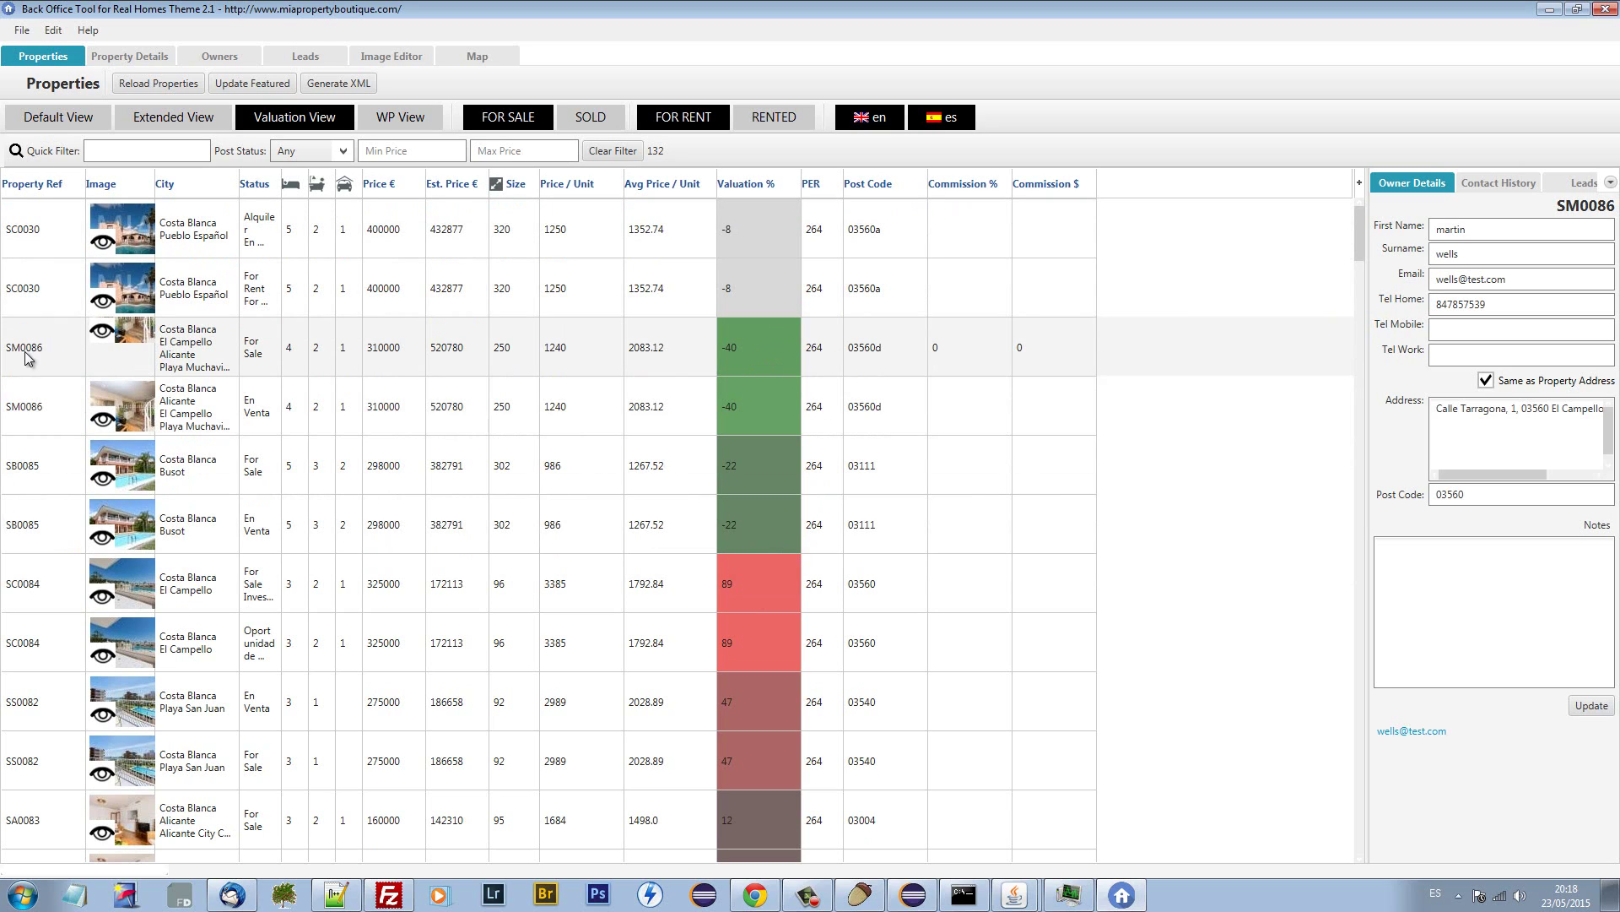
{"action": "left_click", "coordinate": [166, 153]}
{"action": "type", "text": "SM00"}
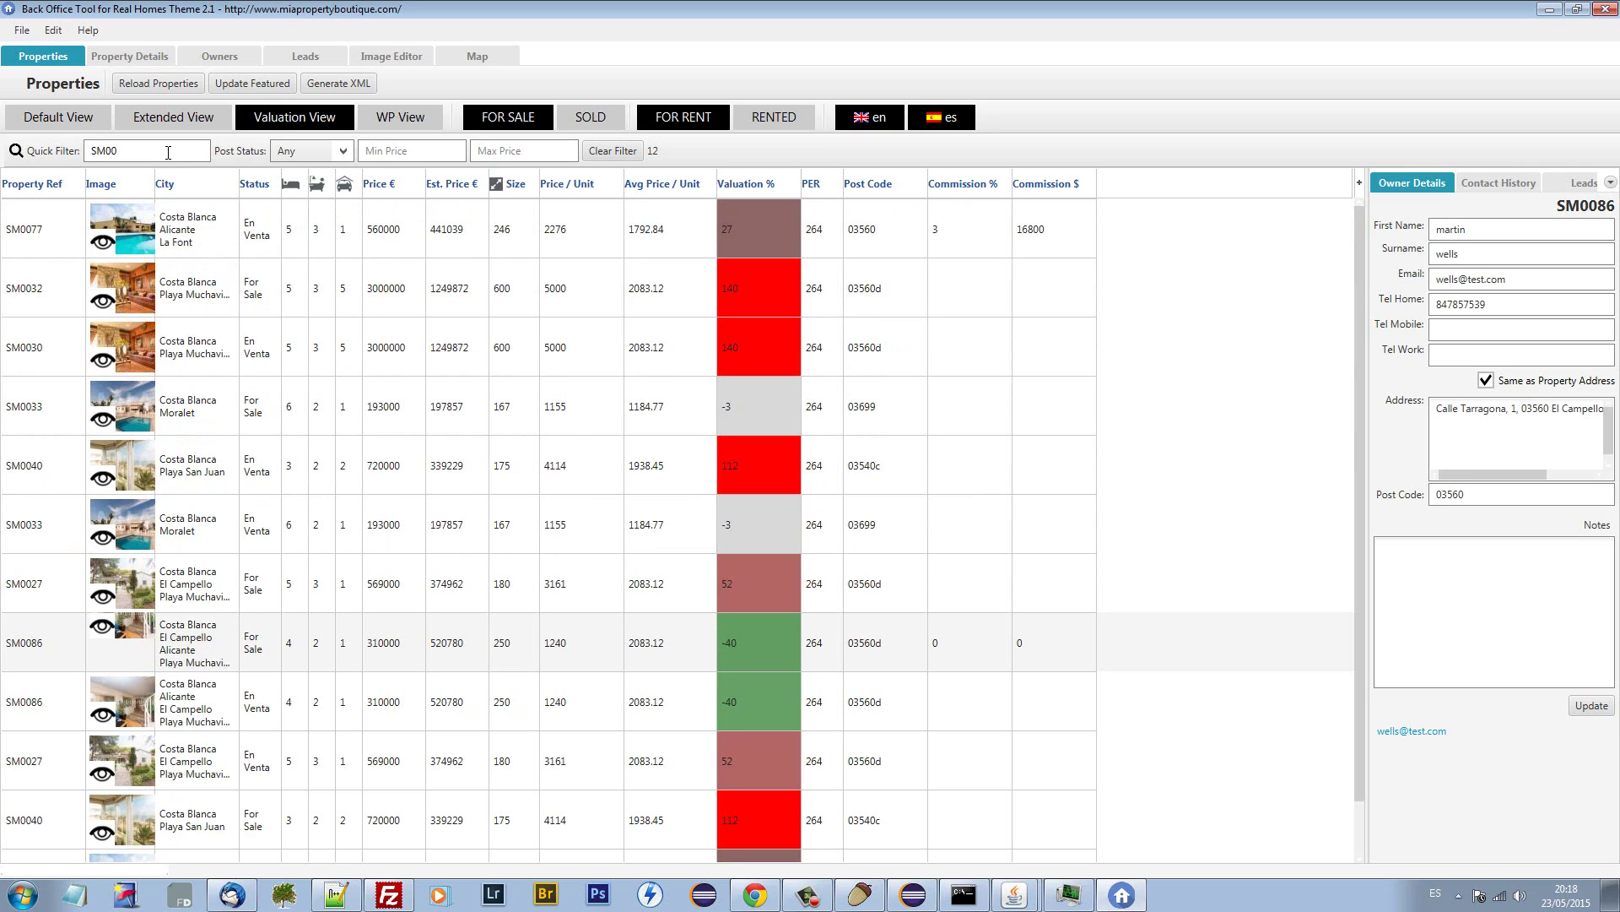
{"action": "type", "text": "86"}
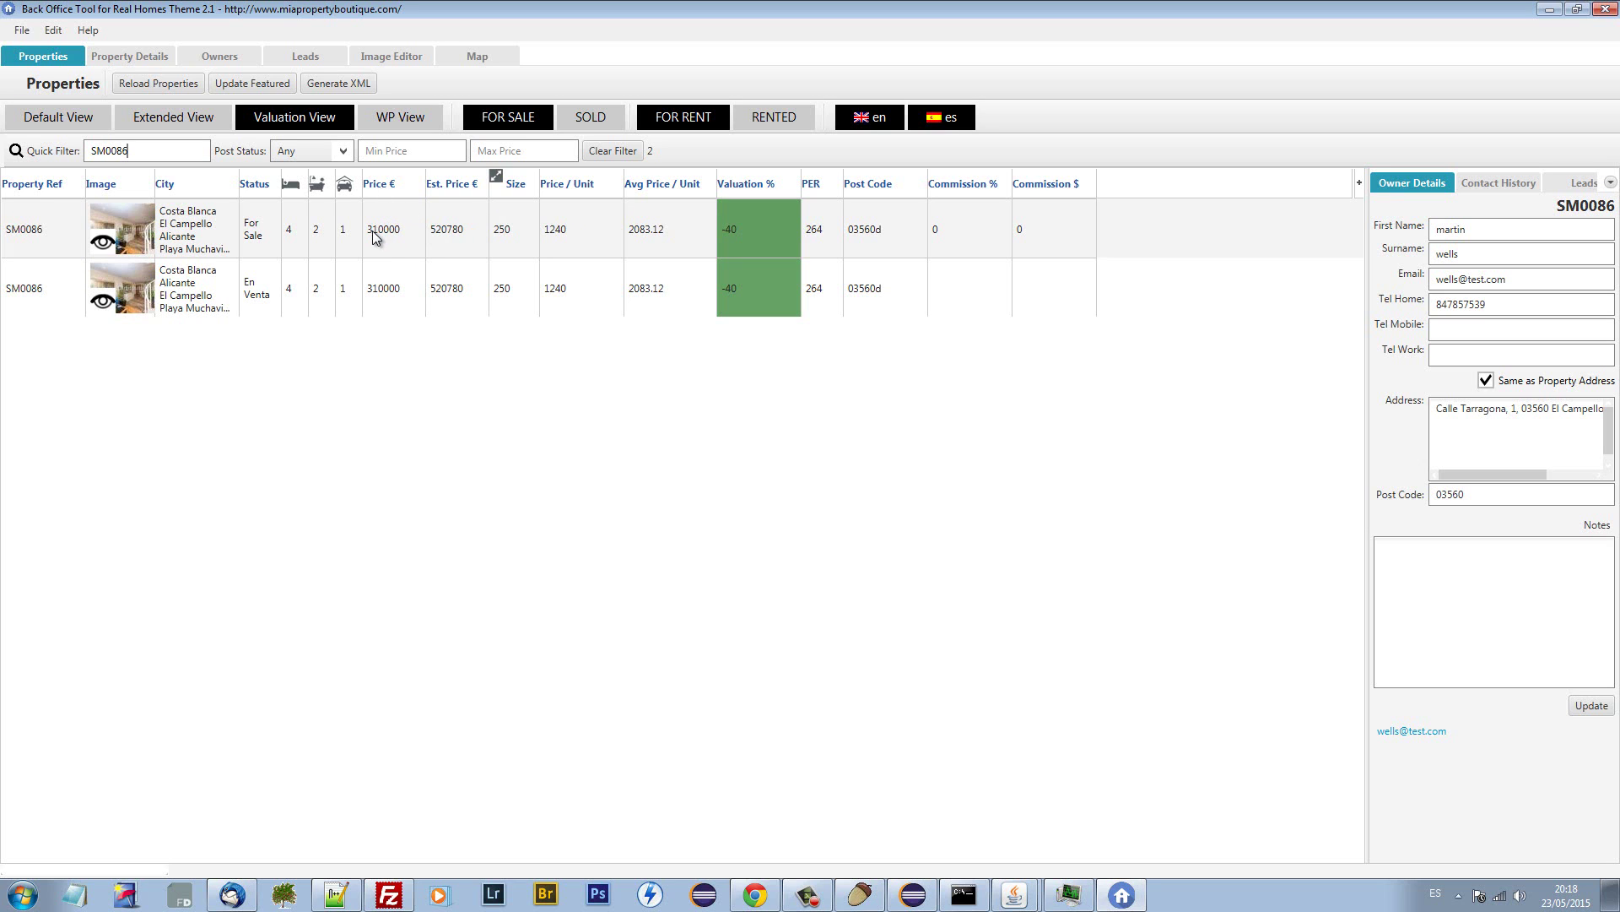
Glance at the website listings, return to the Back Office Tool and inspect the post code of the for-sale SM0086 entry.
{"action": "key", "text": "alt+Tab"}
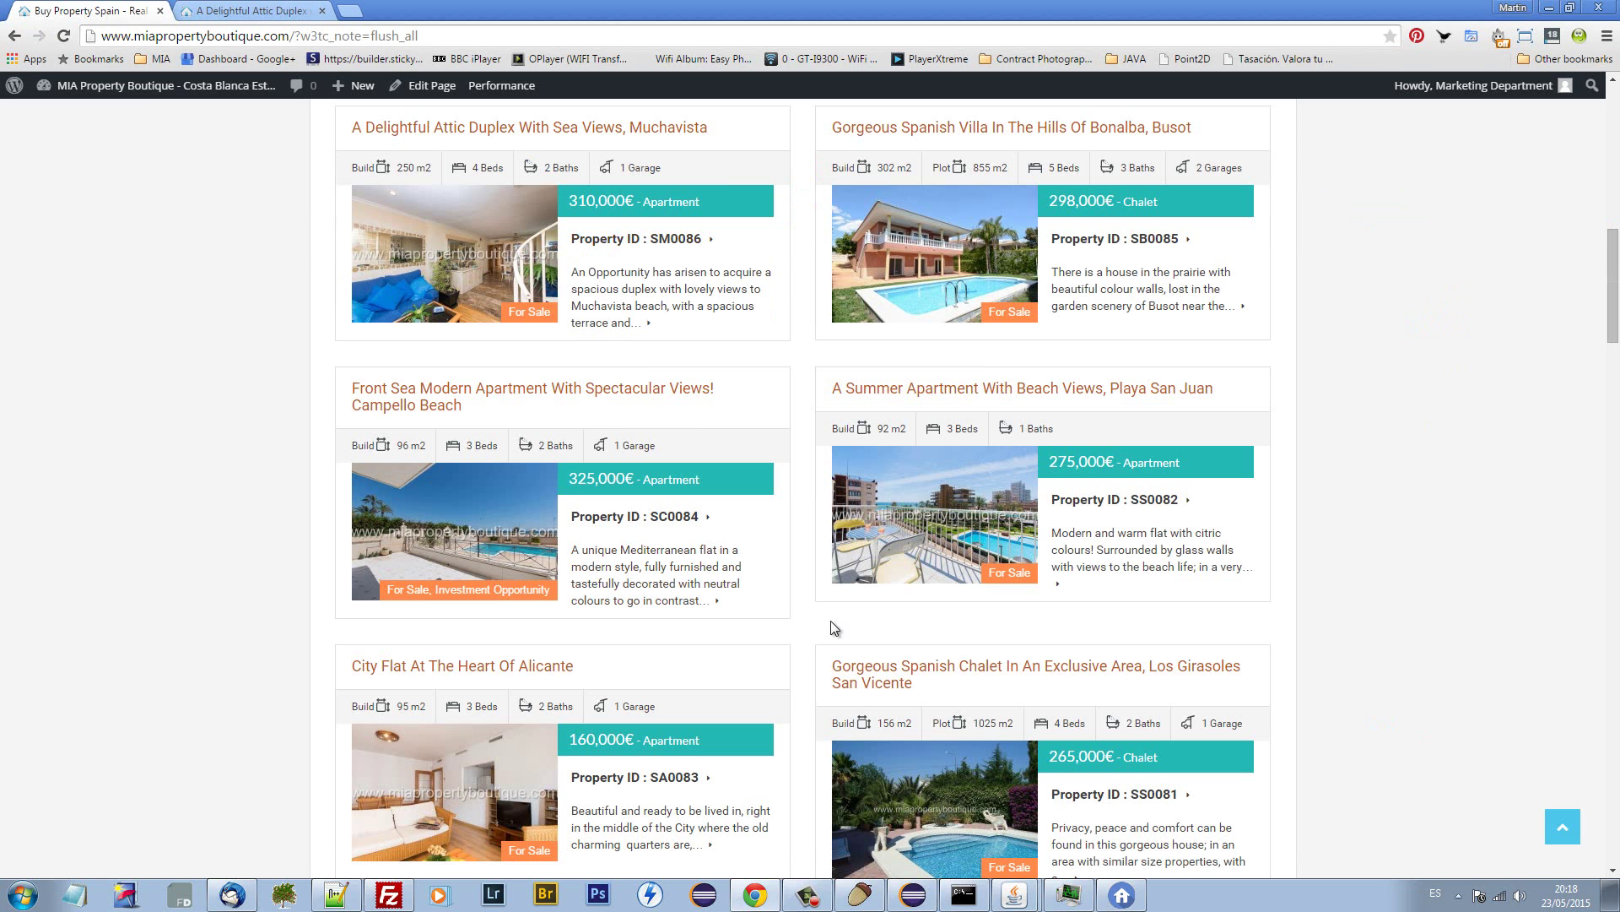
{"action": "key", "text": "alt+Tab"}
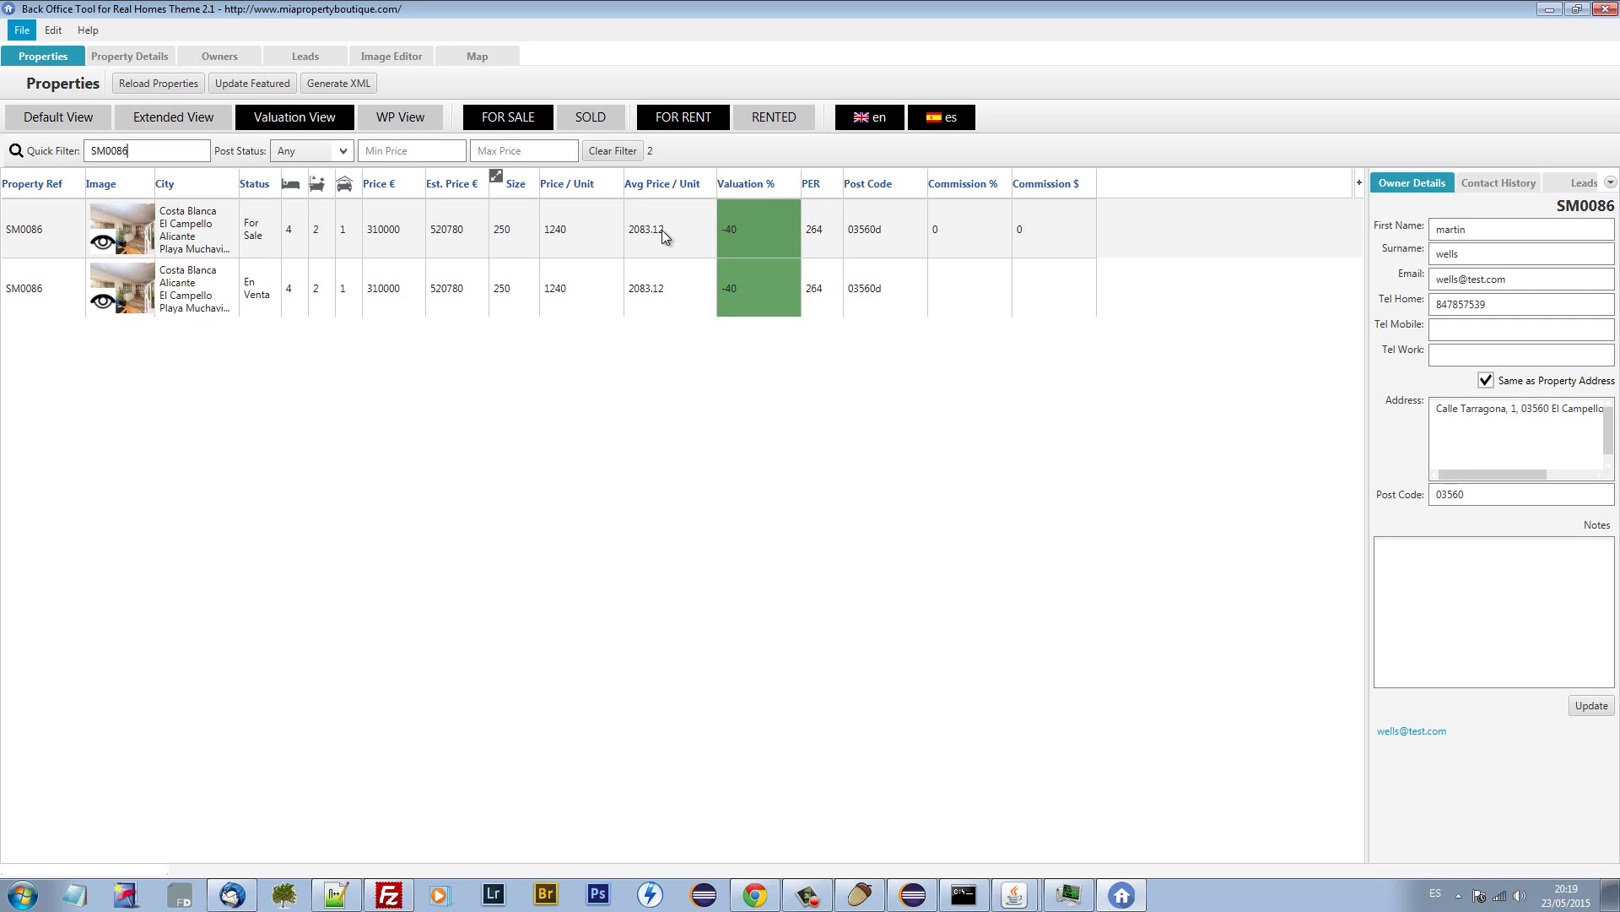
{"action": "double_click", "coordinate": [879, 231]}
{"action": "left_click", "coordinate": [891, 231]}
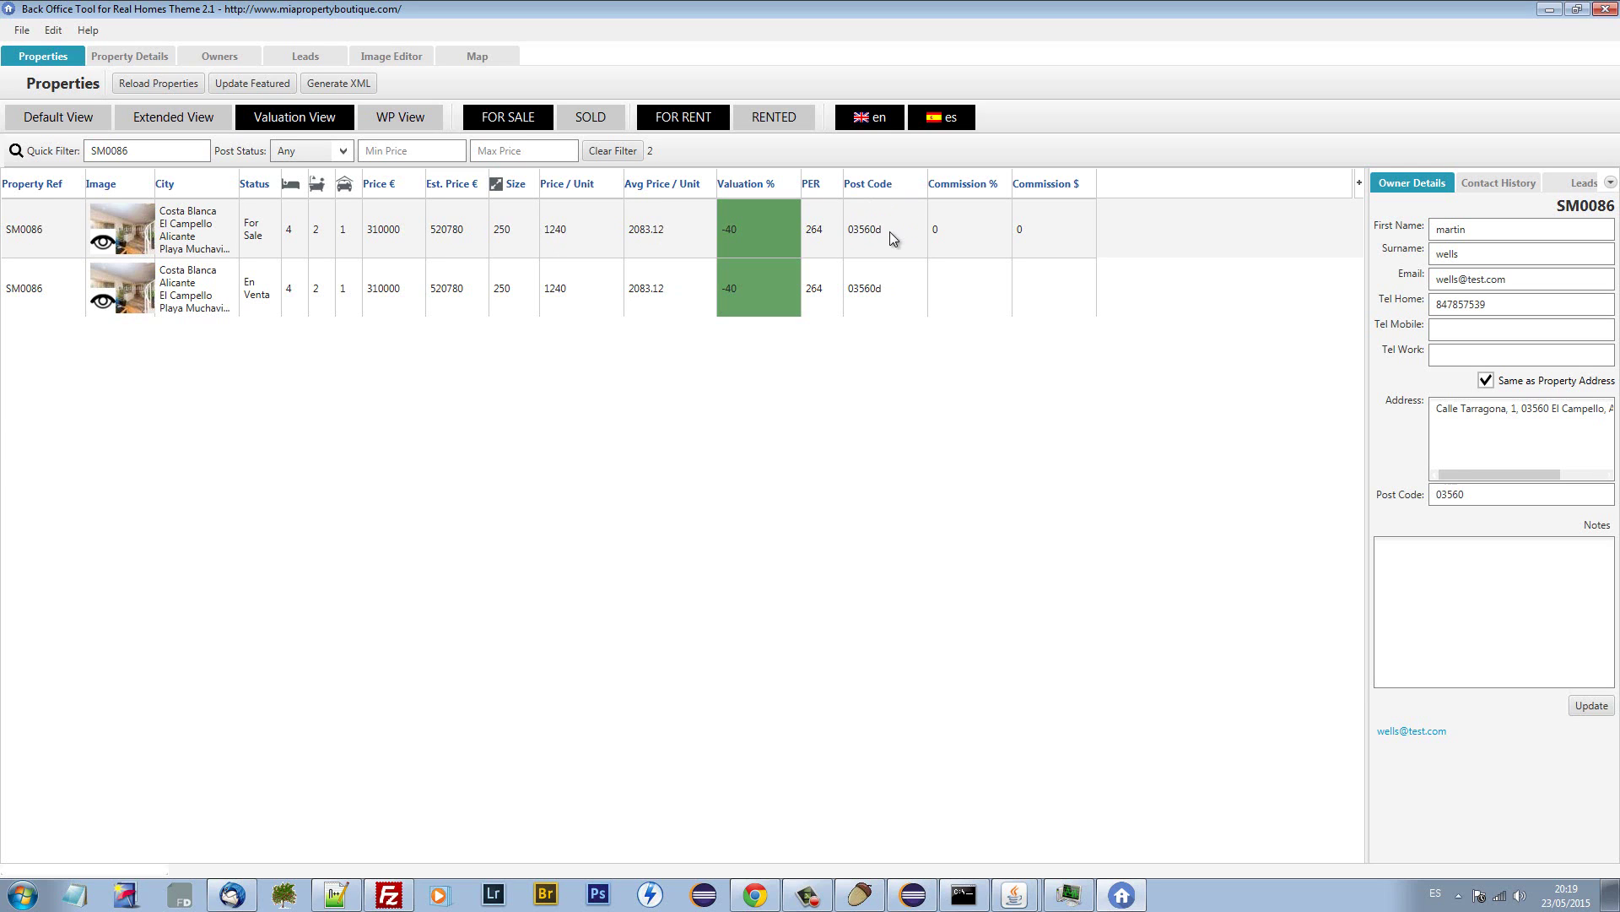
Open the market prices table, sort it by post code in descending order and place it below the SM0086 valuation figures.
{"action": "left_click", "coordinate": [53, 31]}
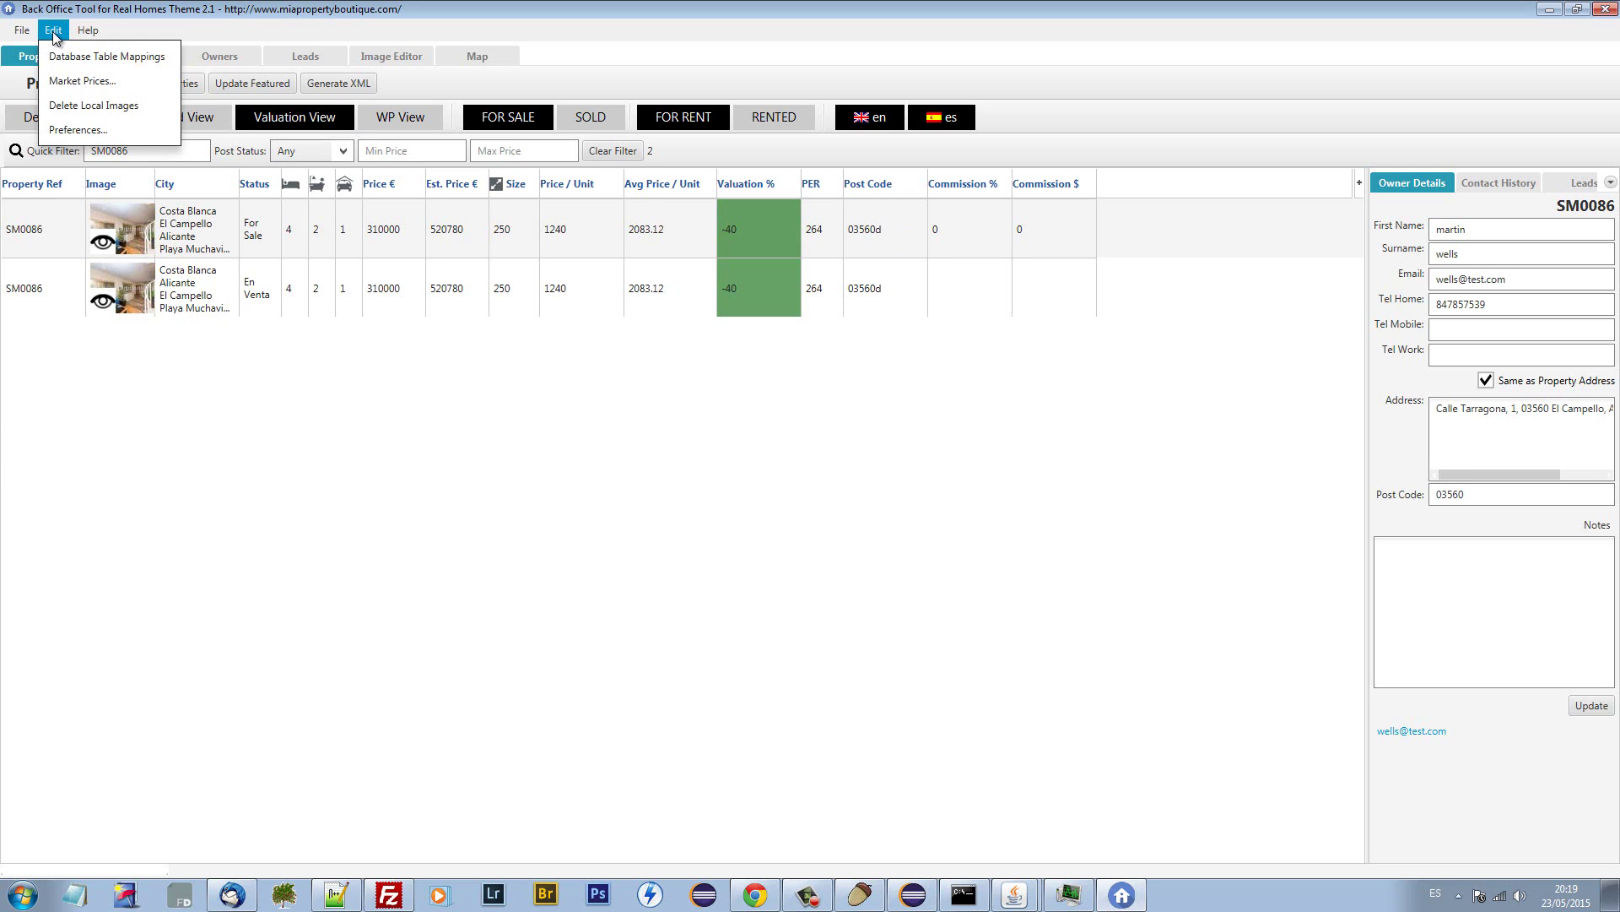
{"action": "left_click", "coordinate": [77, 81]}
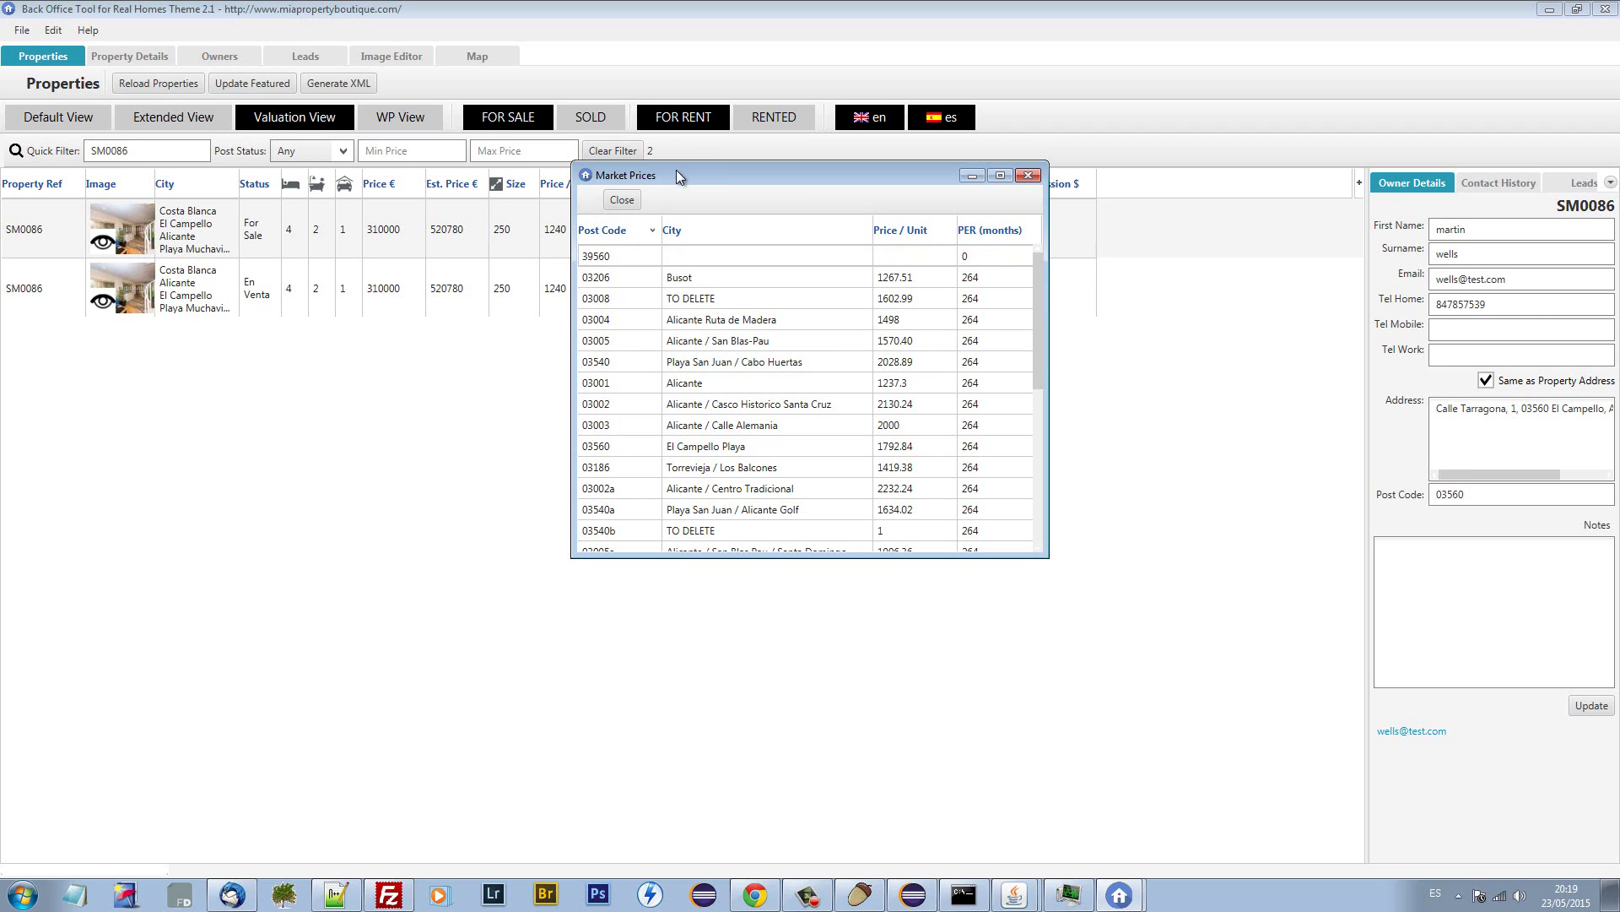
{"action": "left_click_drag", "start_coordinate": [680, 174], "coordinate": [288, 200]}
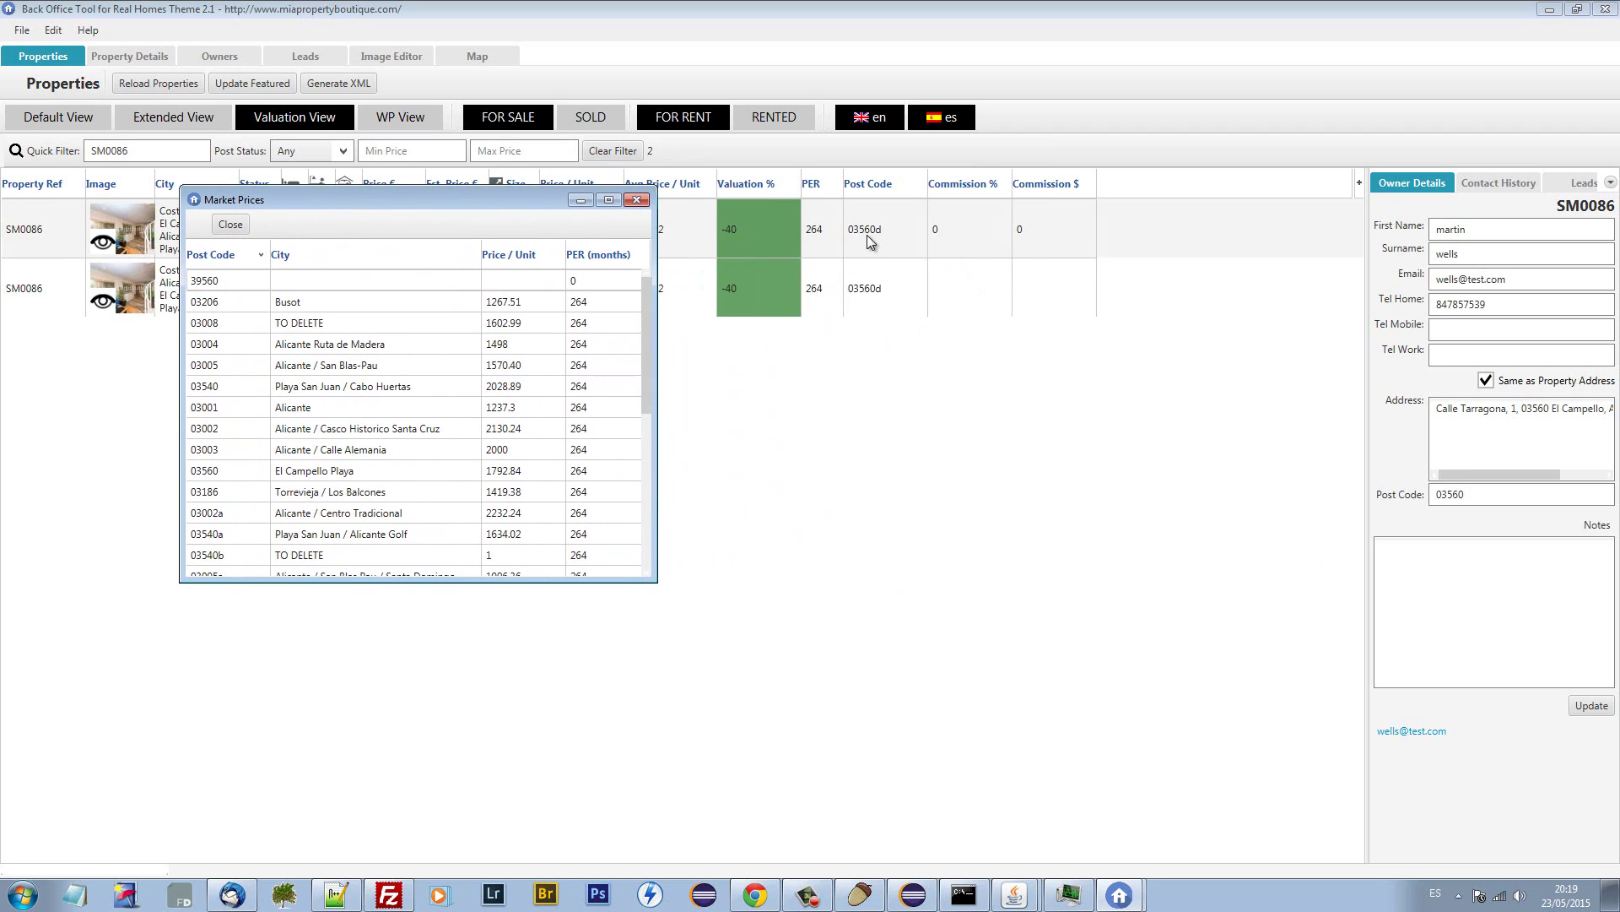
{"action": "left_click", "coordinate": [221, 255]}
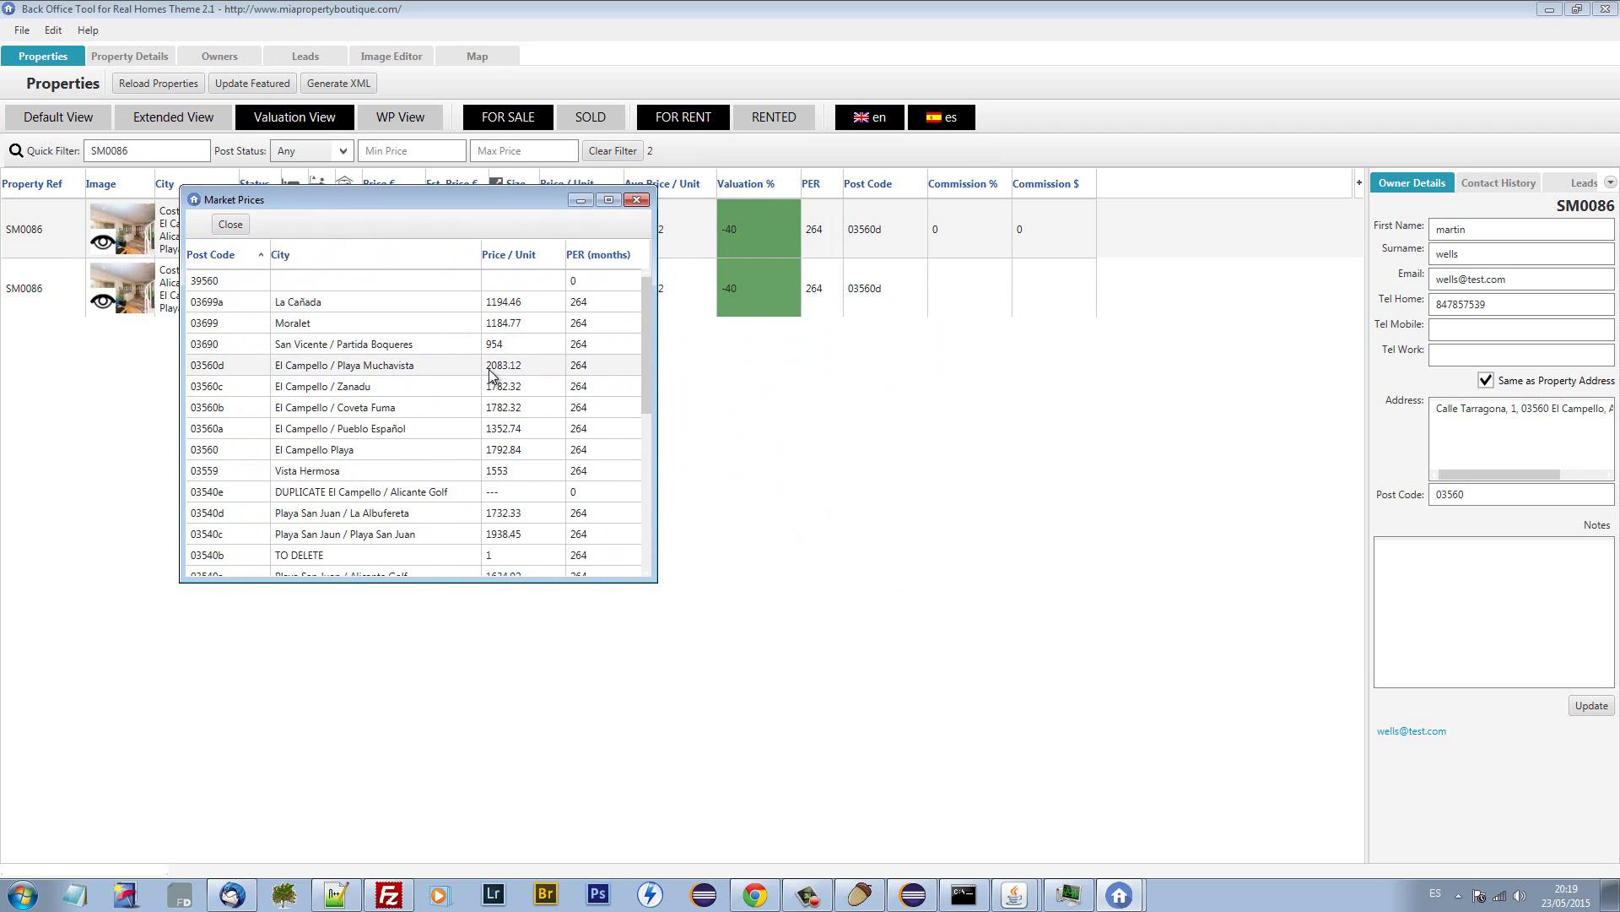
{"action": "left_click_drag", "start_coordinate": [549, 200], "coordinate": [679, 292]}
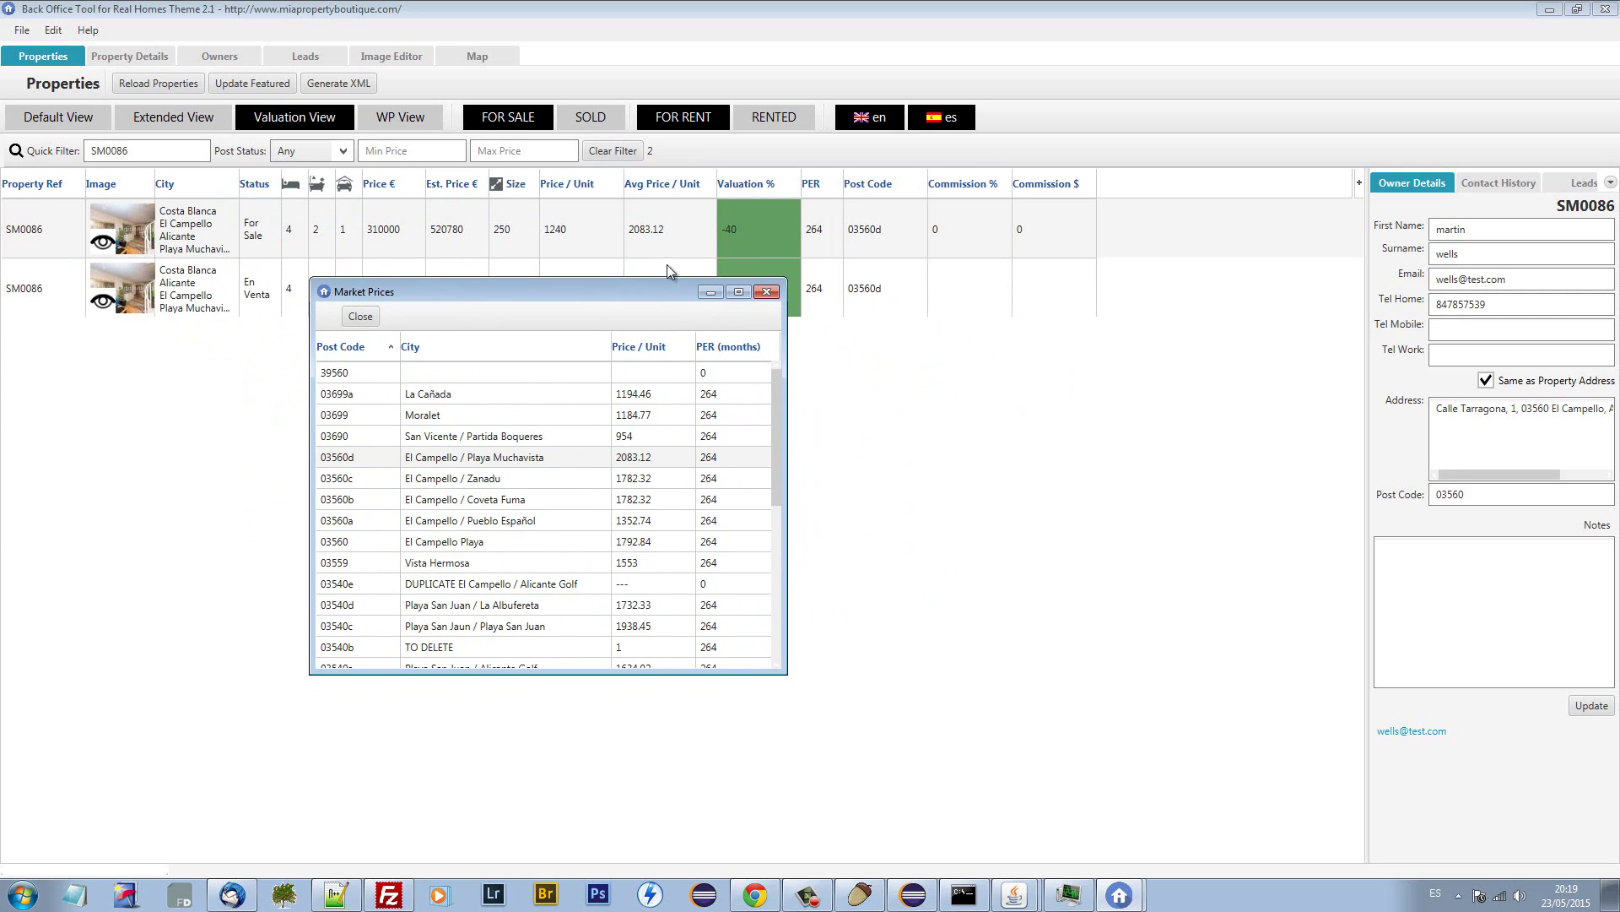
Set the market price per unit for post code 03560d, El Campello / Playa Muchavista, to 1000.
{"action": "double_click", "coordinate": [659, 456]}
{"action": "type", "text": "1000"}
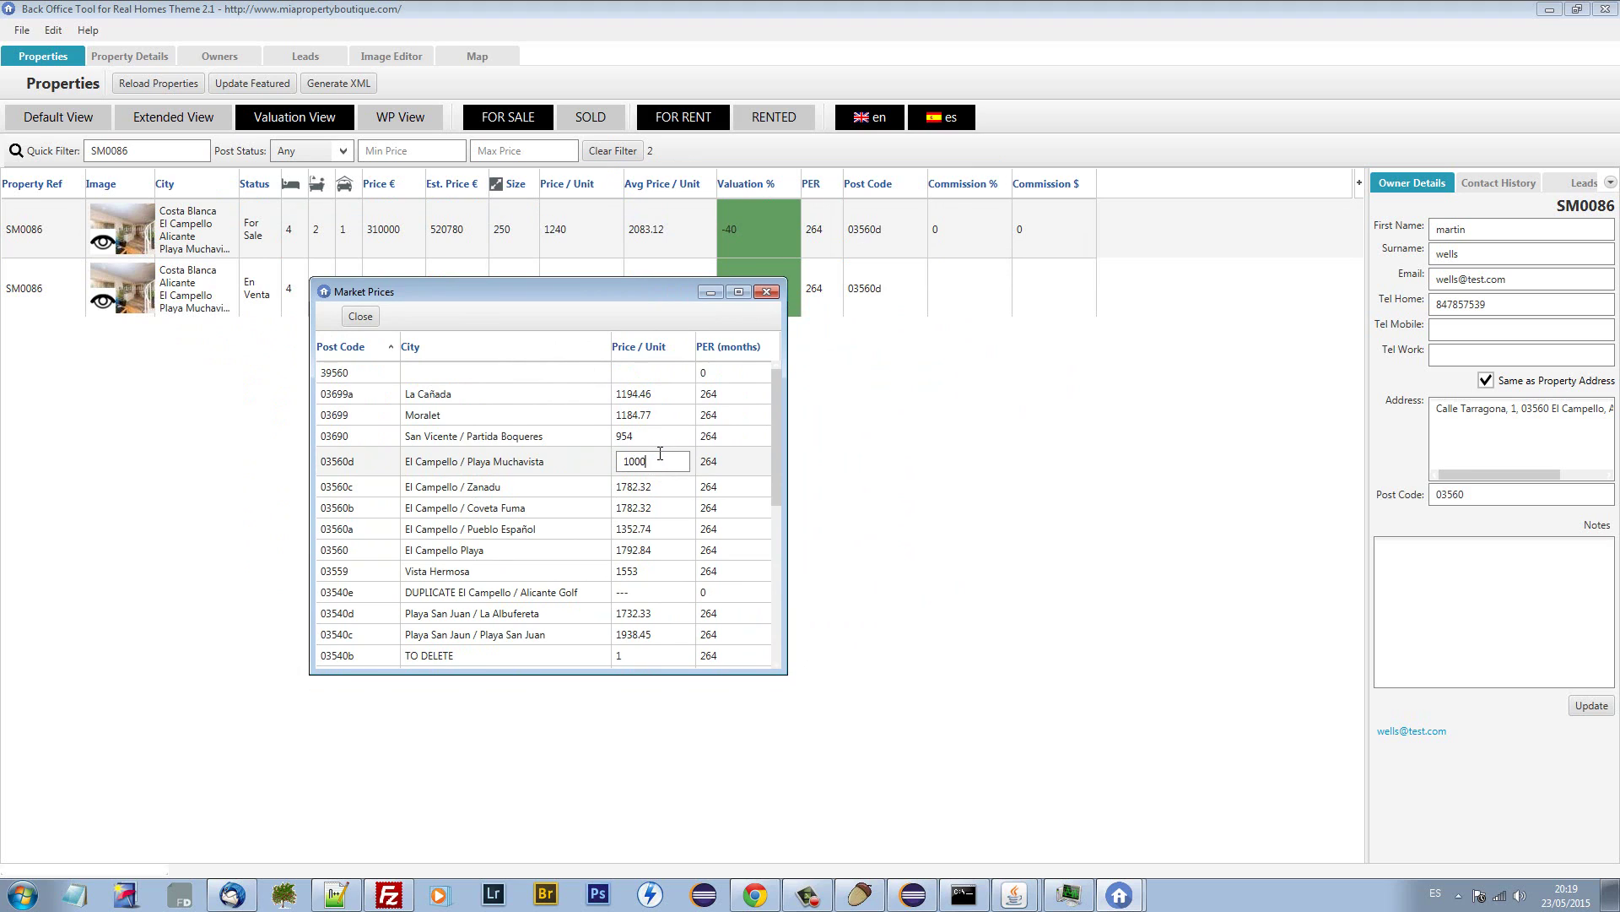
{"action": "key", "text": "Return"}
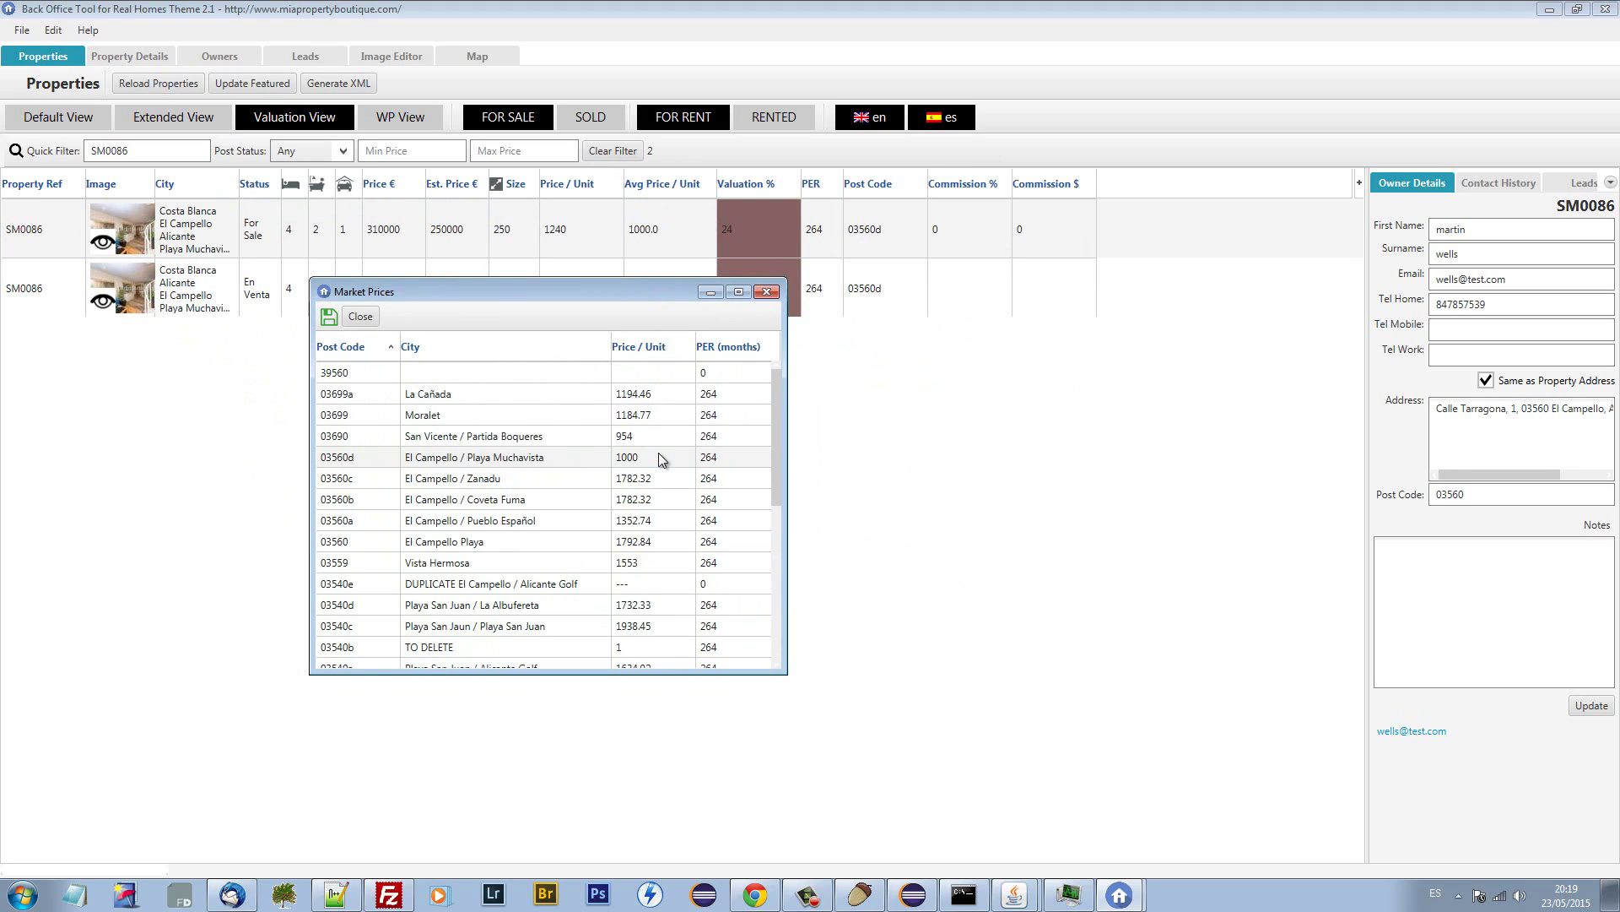
Set the price per unit for post code 03560d back to 2083.12.
{"action": "double_click", "coordinate": [659, 456]}
{"action": "type", "text": "2083.12"}
{"action": "key", "text": "Return"}
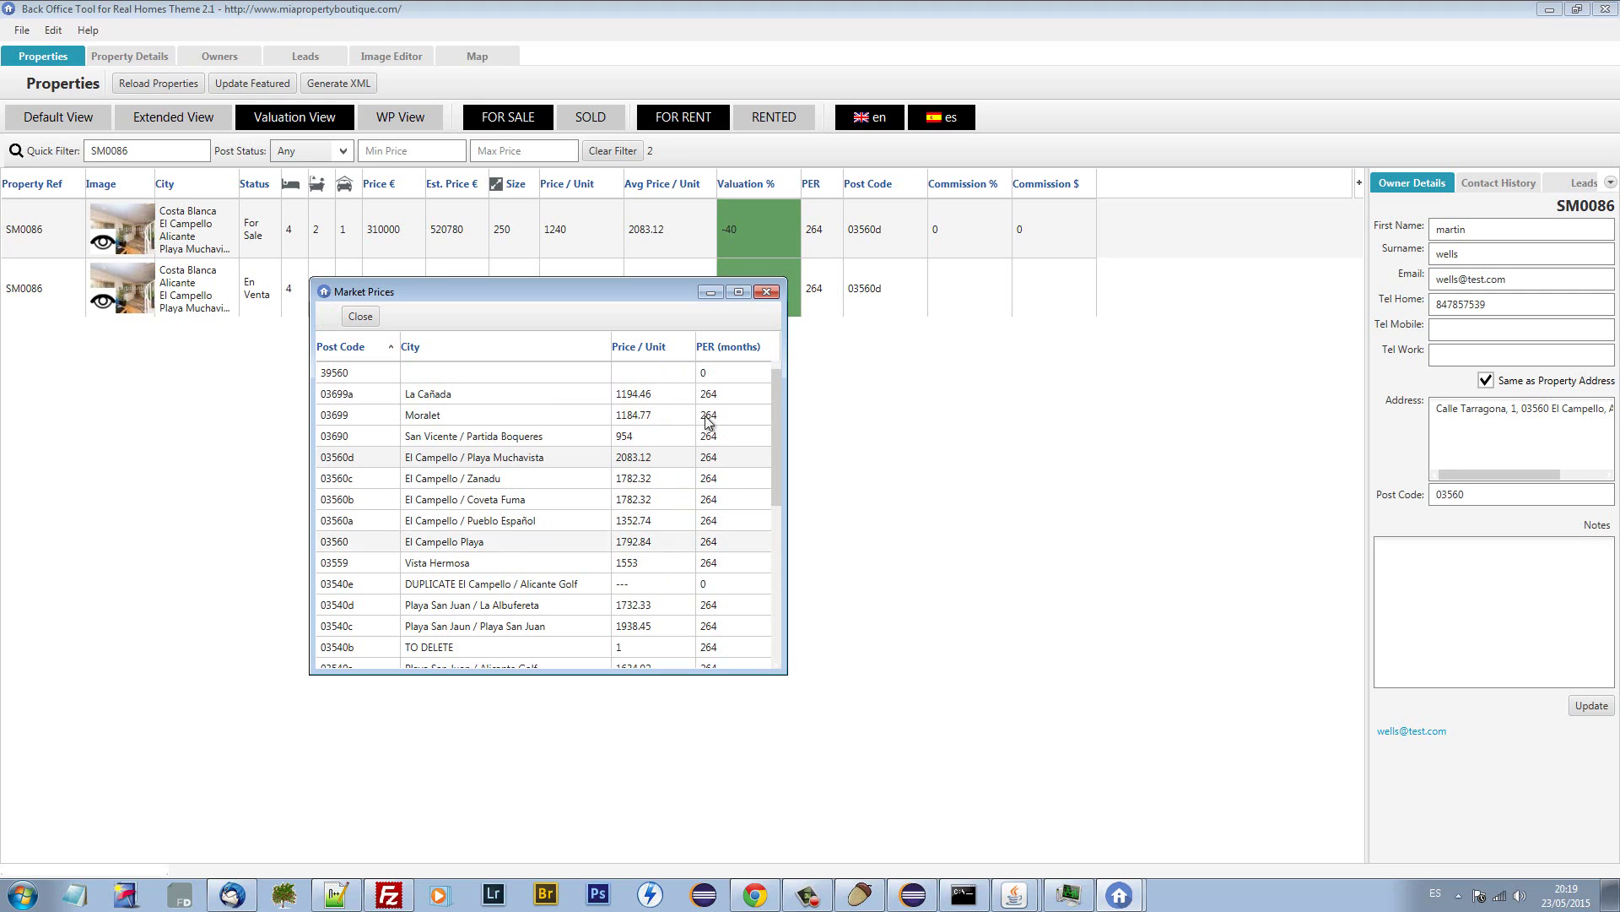
Enter a PER (months) value for post code 39560 and close the market prices table.
{"action": "double_click", "coordinate": [711, 373]}
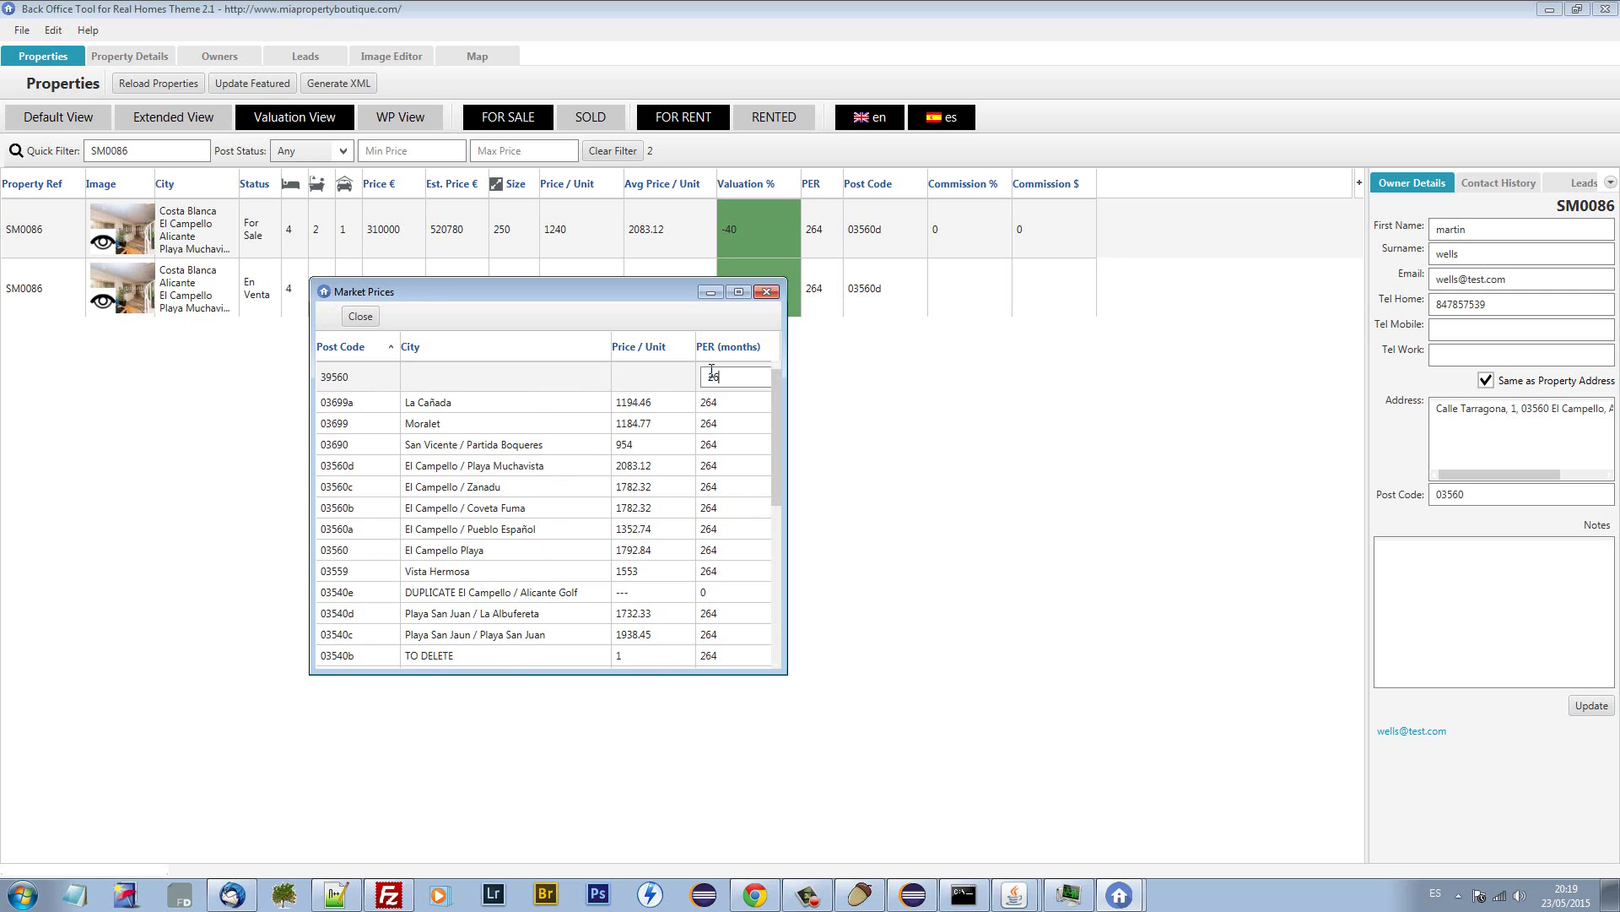
{"action": "key", "text": "Return"}
{"action": "left_click", "coordinate": [360, 316]}
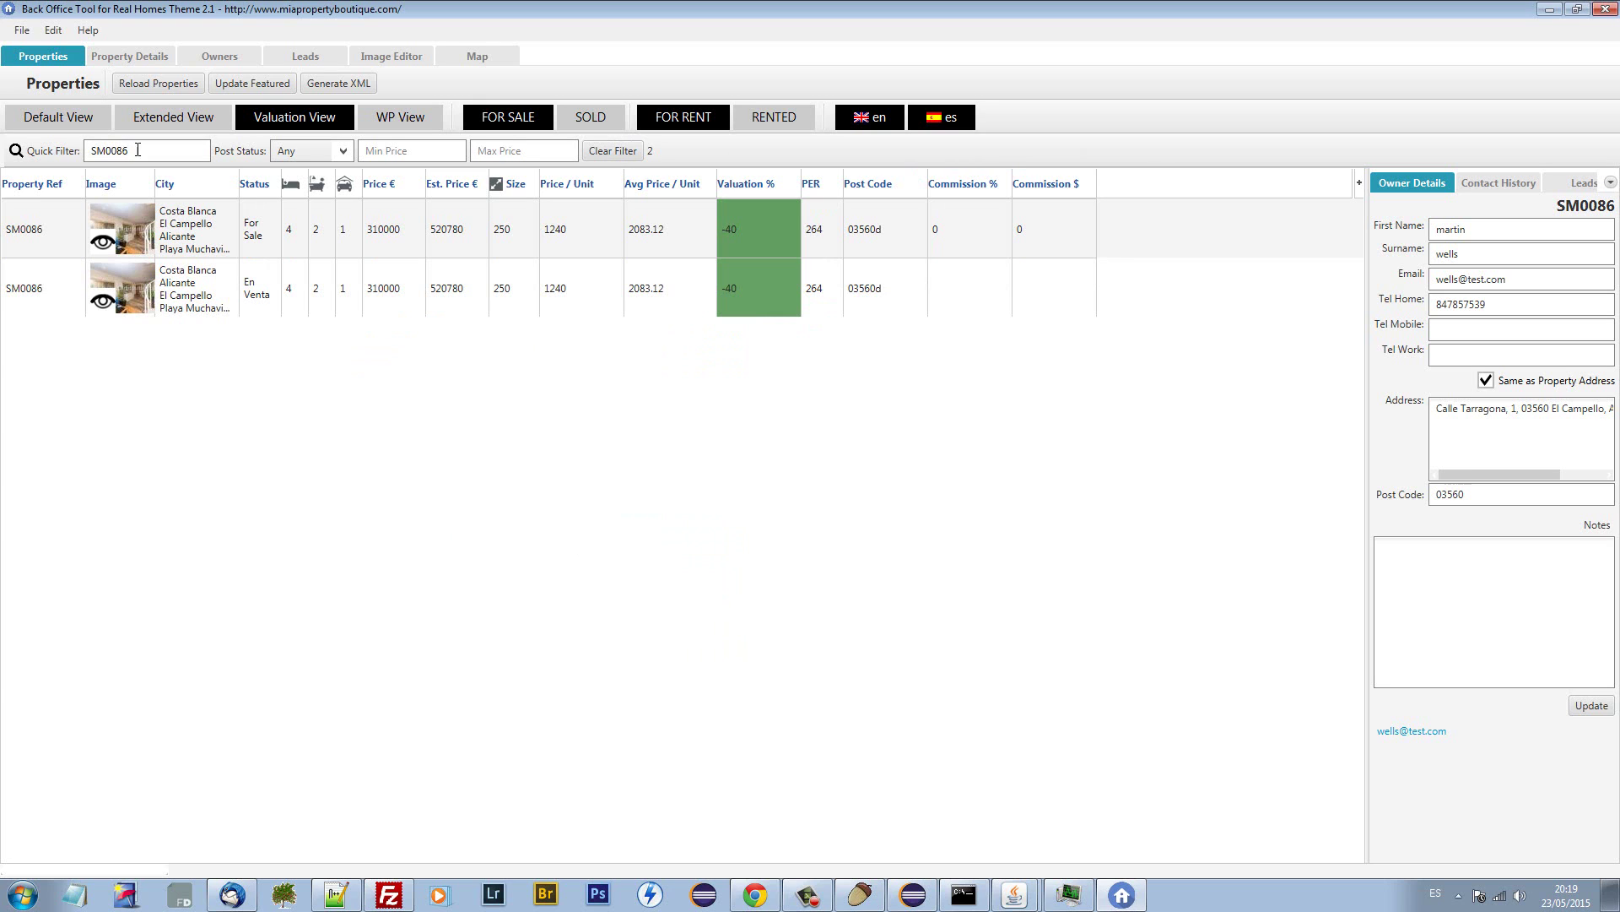
Clear the SM0086 quick filter and limit the properties to a minimum price of 150000 and a maximum price of 200000.
{"action": "left_click_drag", "start_coordinate": [129, 150], "coordinate": [88, 150]}
{"action": "key", "text": "BackSpace"}
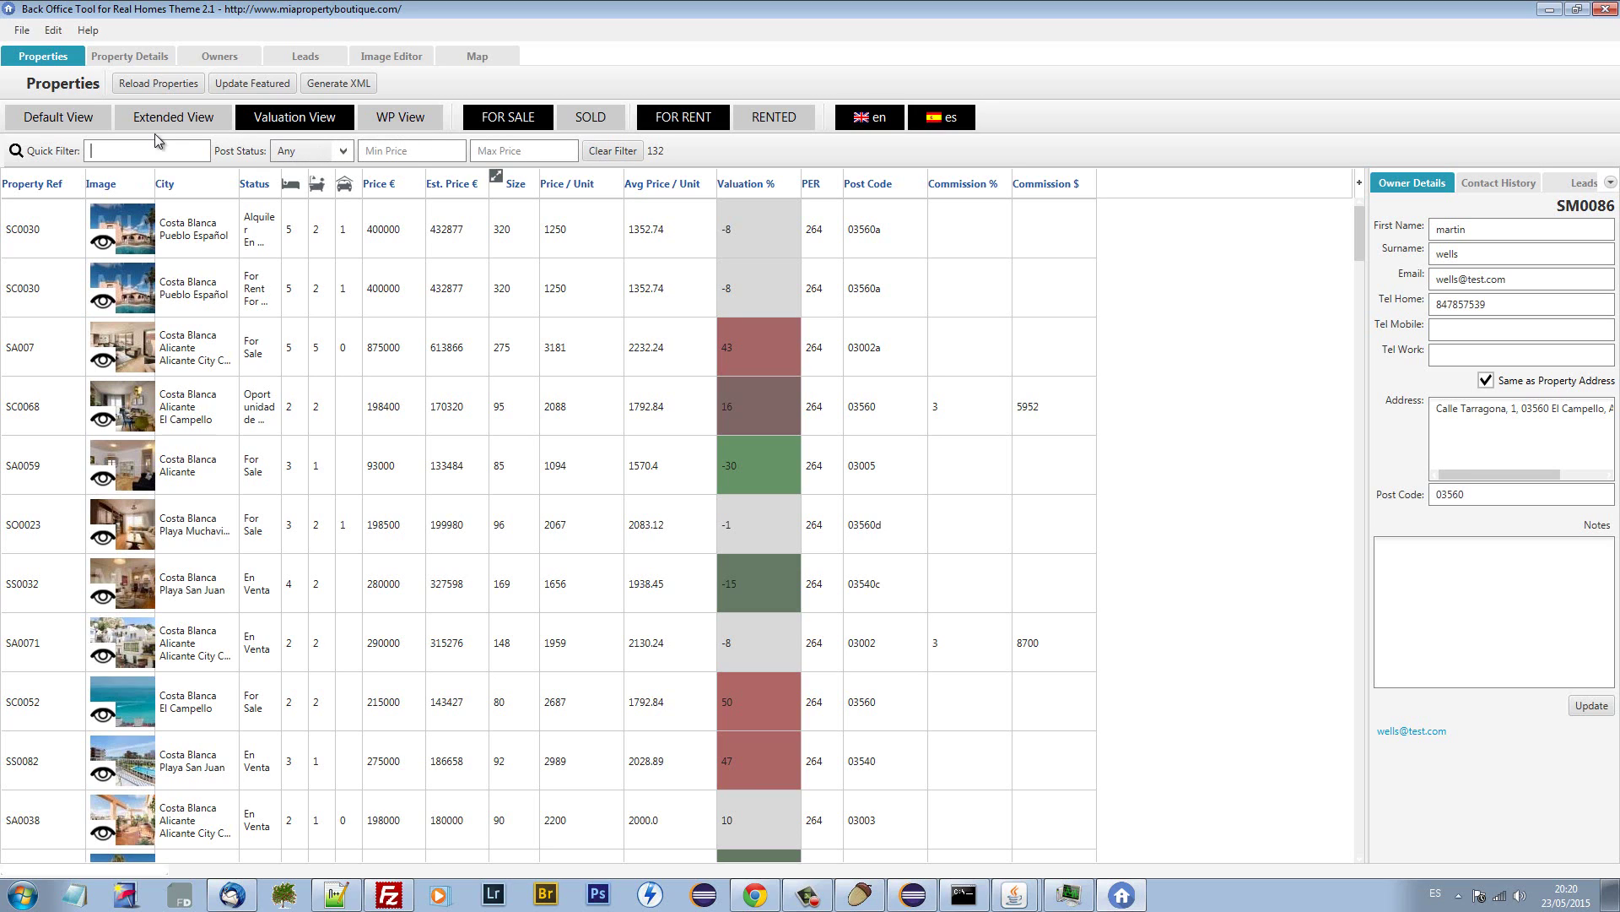
{"action": "left_click", "coordinate": [351, 152]}
{"action": "left_click", "coordinate": [486, 153]}
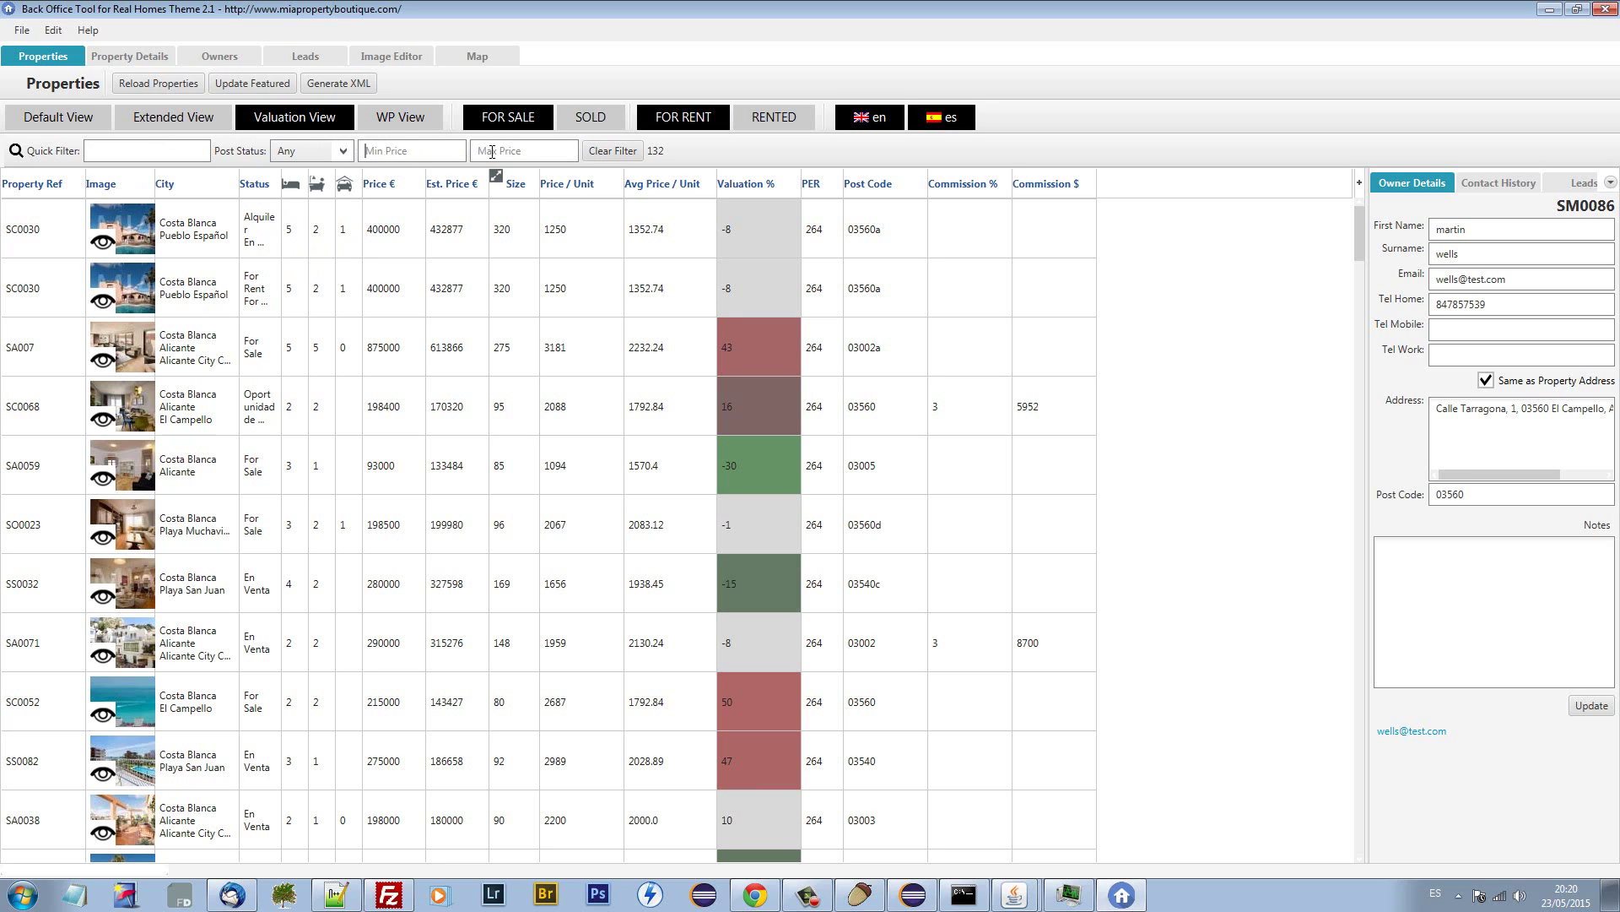
{"action": "left_click", "coordinate": [613, 153]}
{"action": "left_click", "coordinate": [611, 153]}
{"action": "type", "text": "1500000"}
{"action": "key", "text": "BackSpace"}
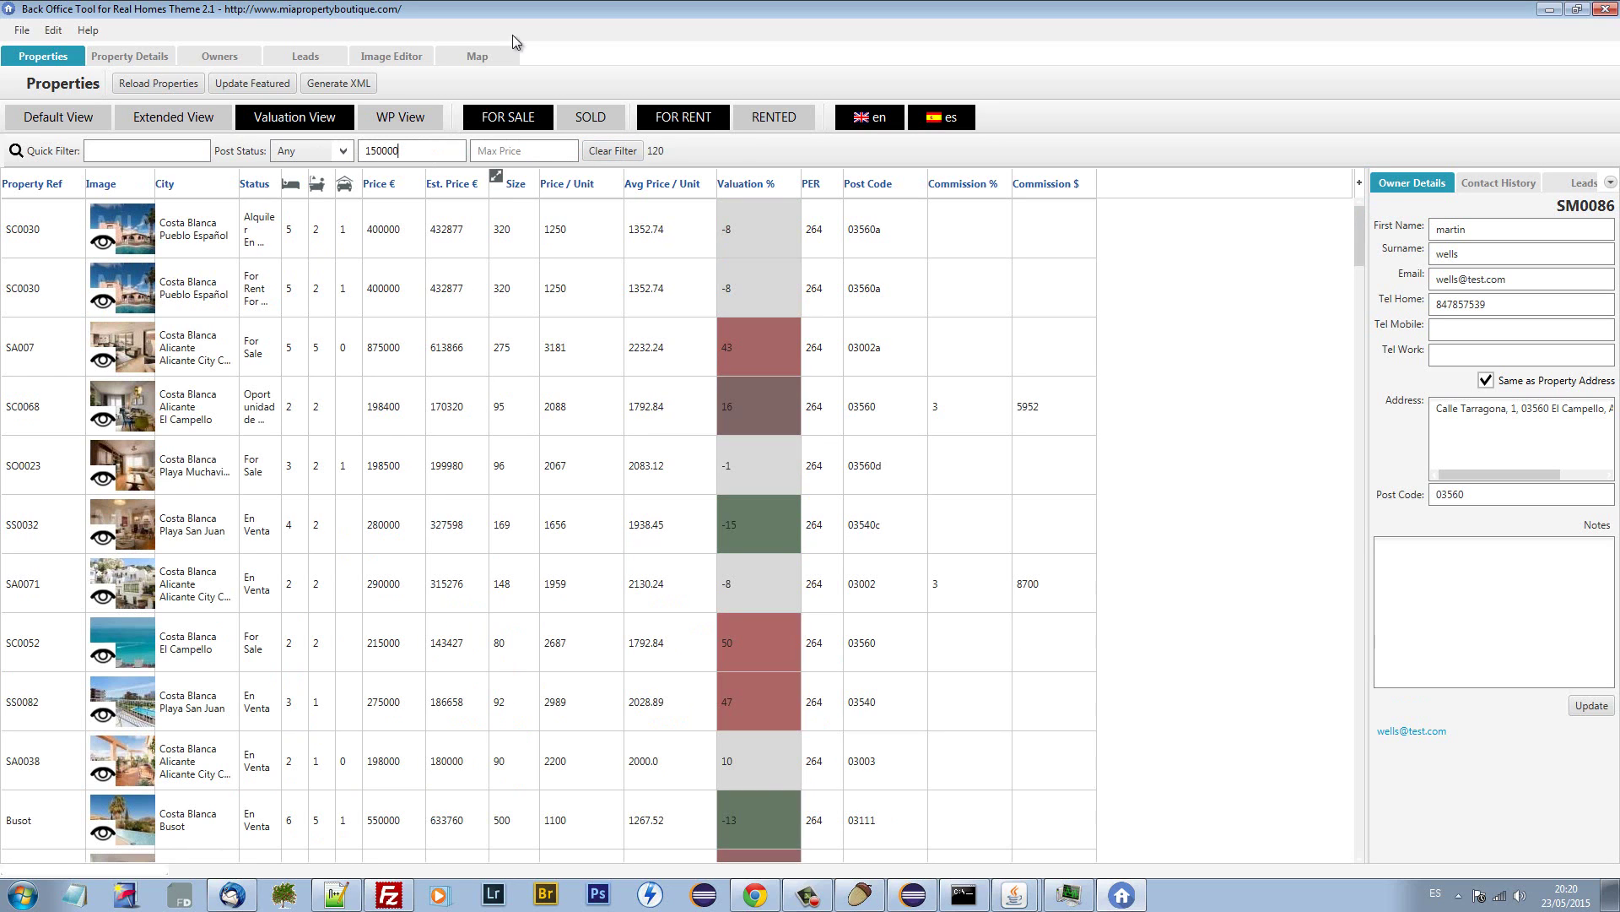
{"action": "left_click", "coordinate": [507, 150]}
{"action": "type", "text": "200000"}
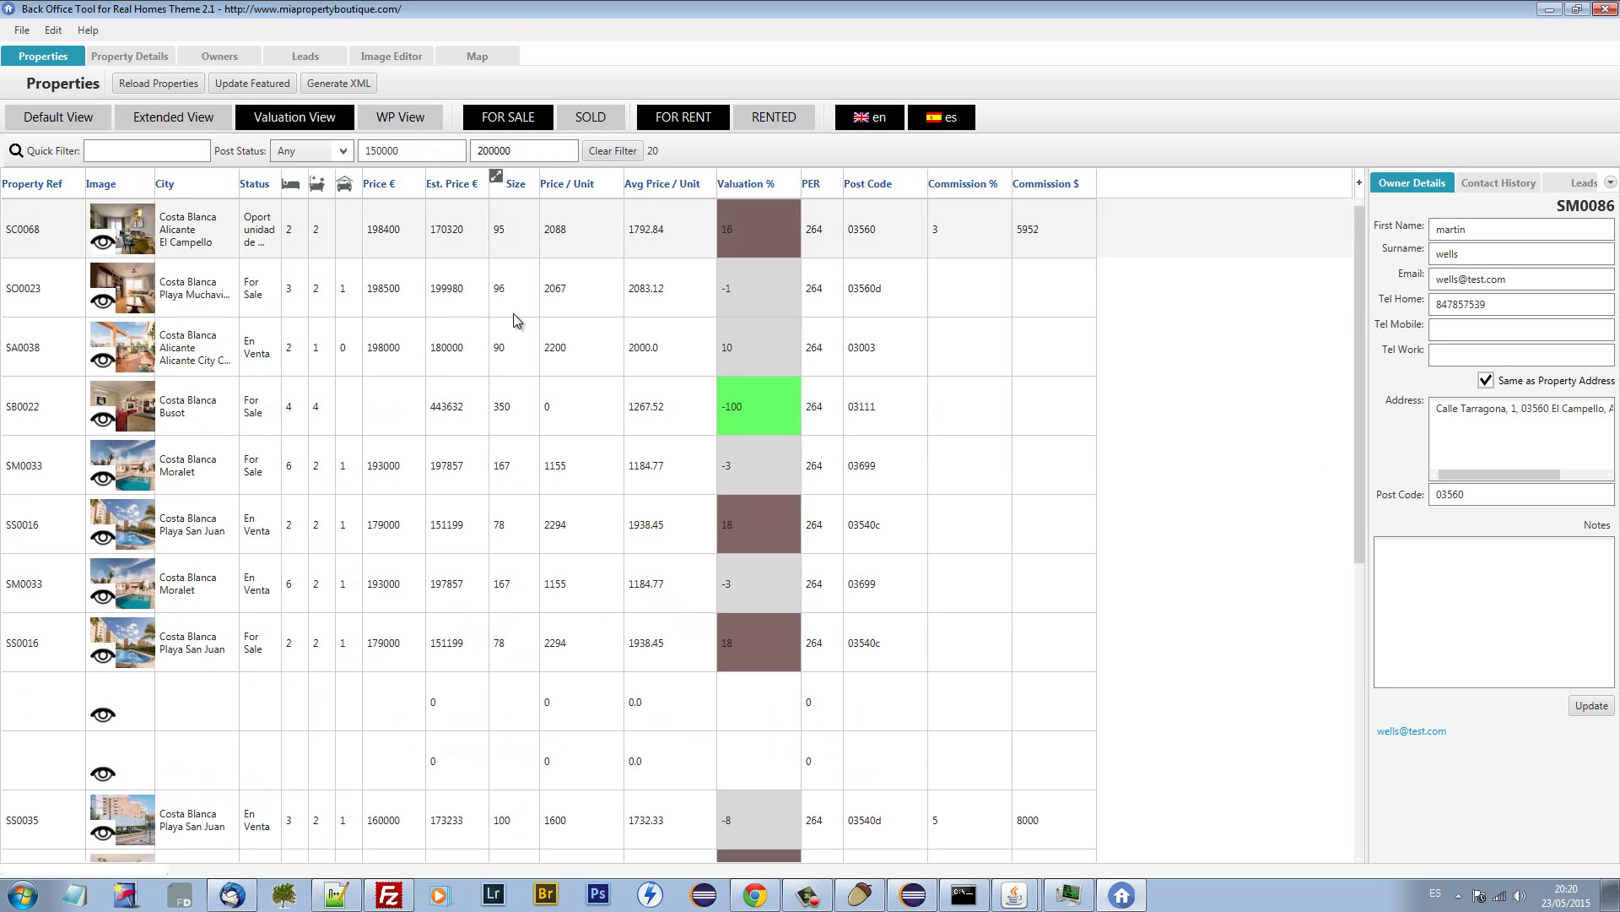
Limit the property list to the publish post status and quick-filter it for busot.
{"action": "left_click", "coordinate": [345, 151]}
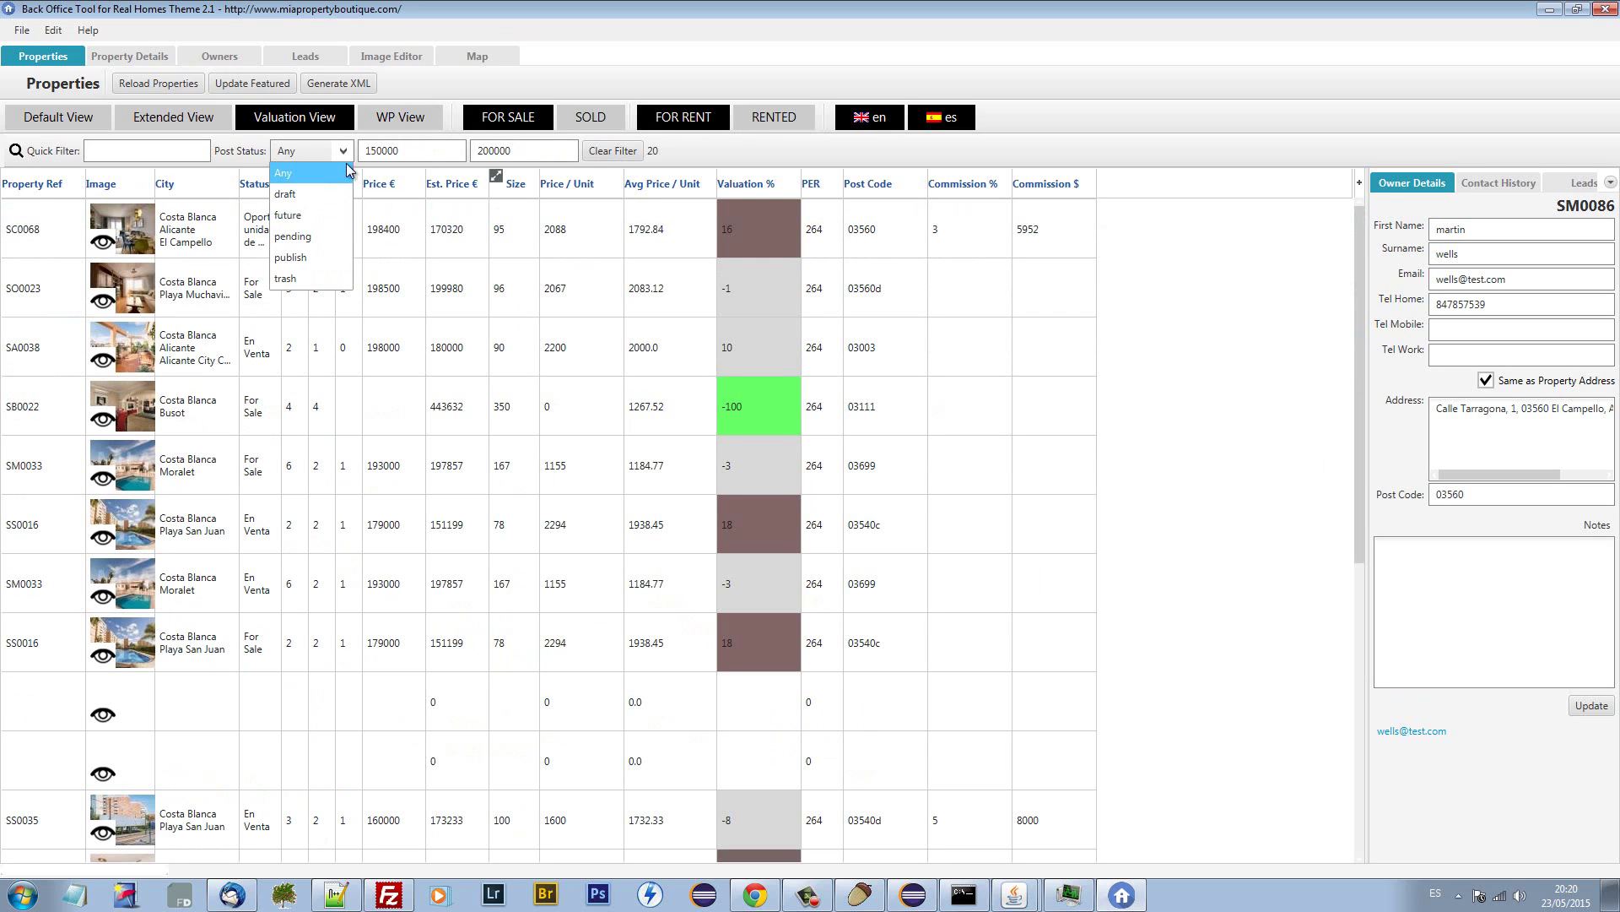
{"action": "left_click", "coordinate": [324, 258]}
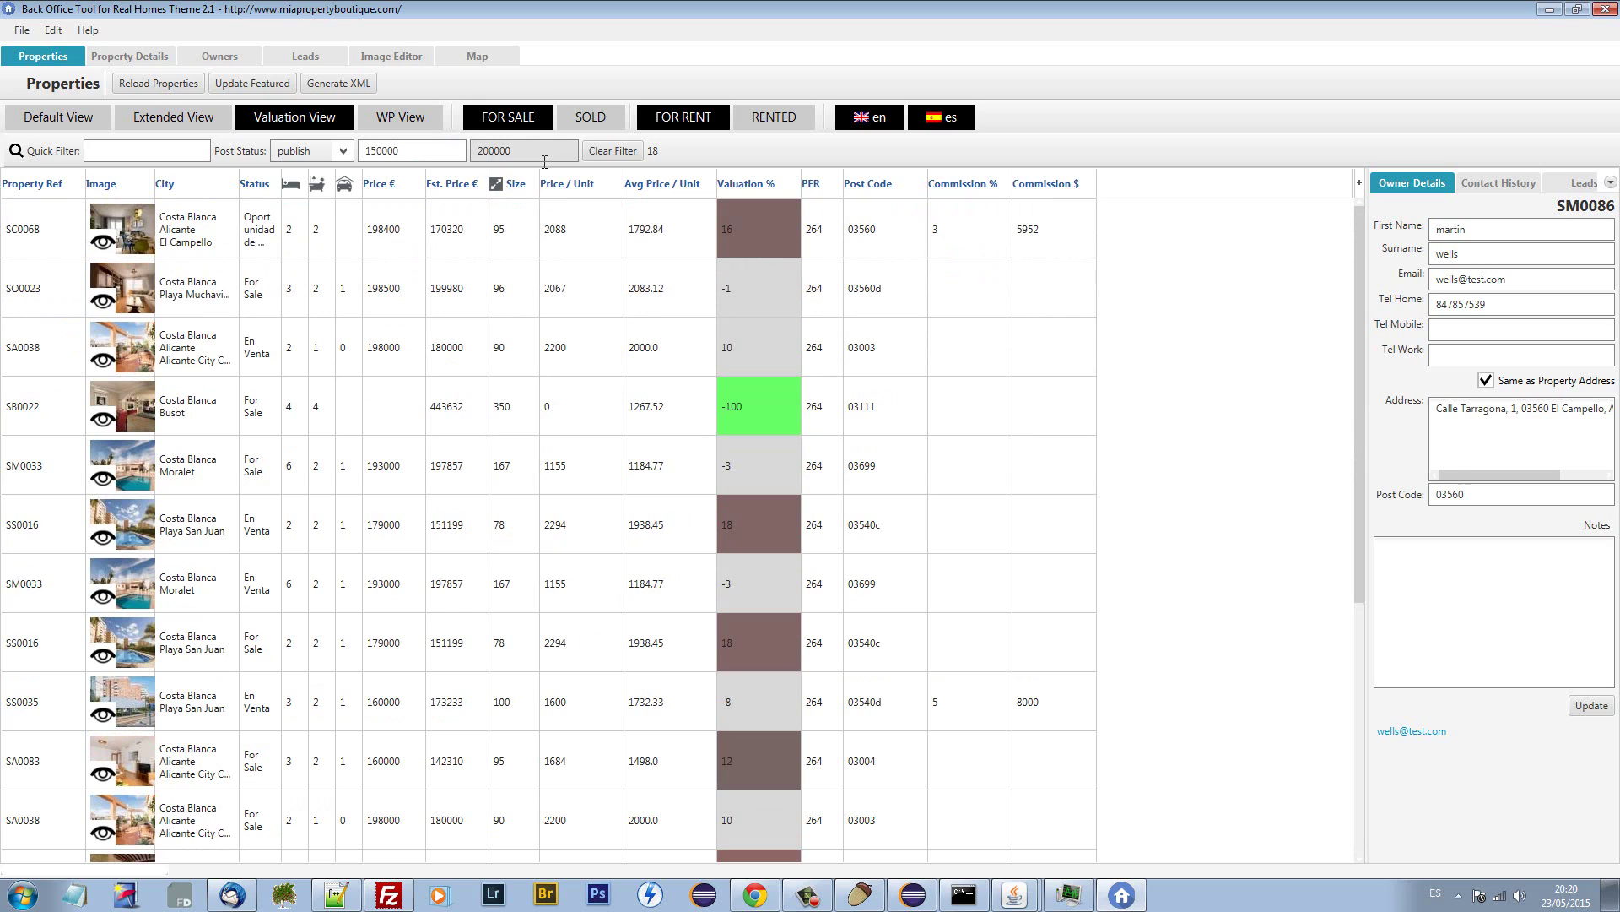
{"action": "left_click", "coordinate": [156, 158]}
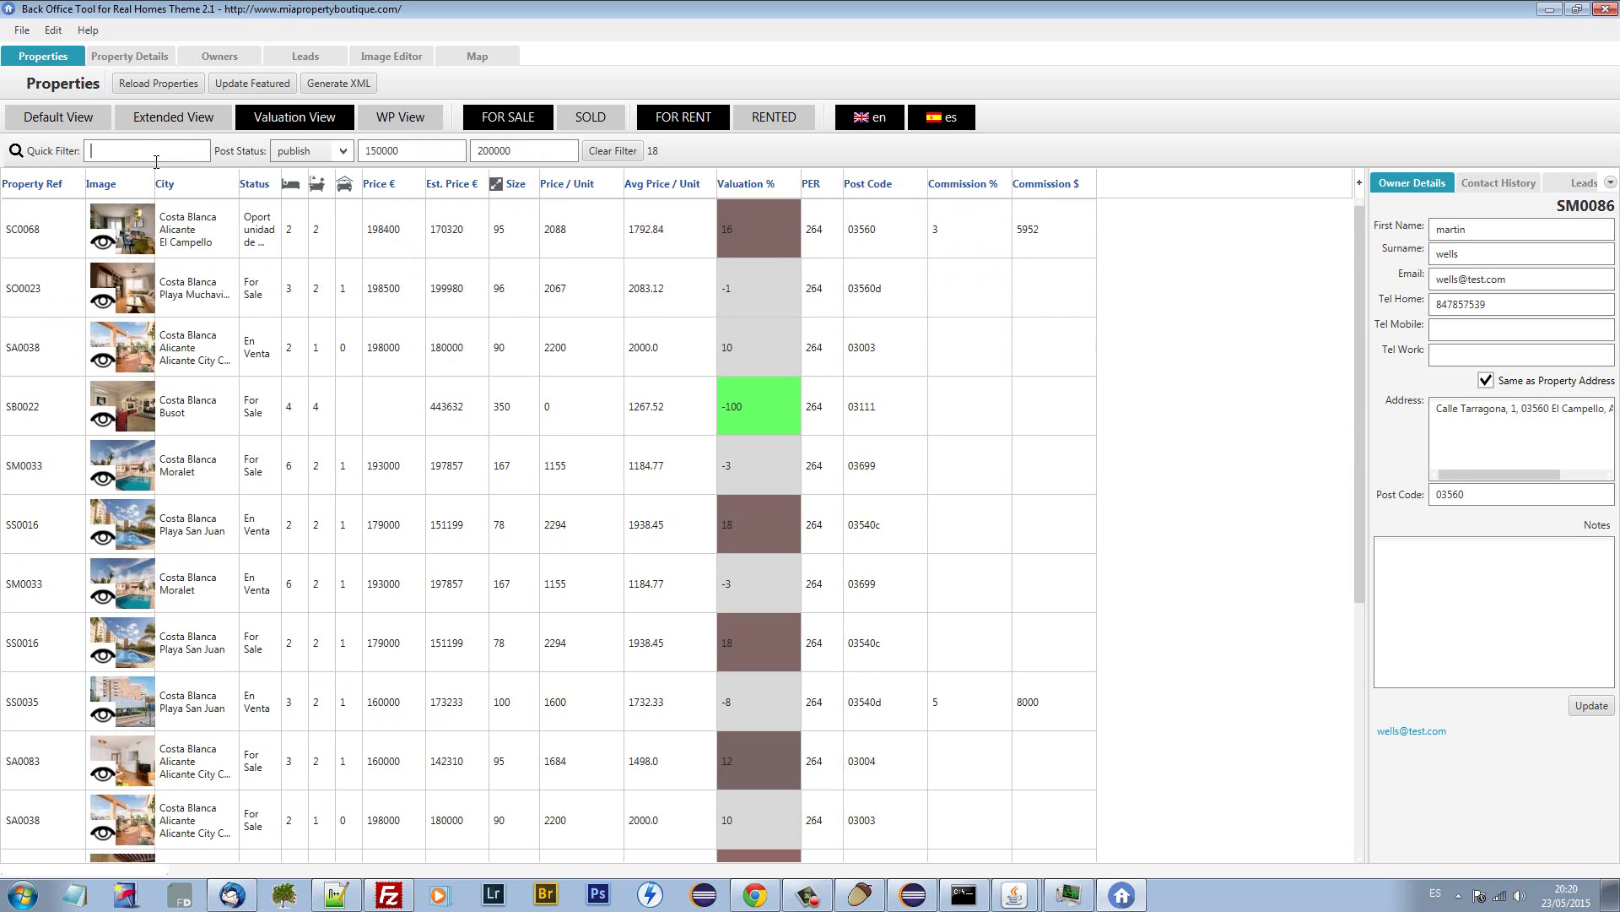
{"action": "type", "text": "busot"}
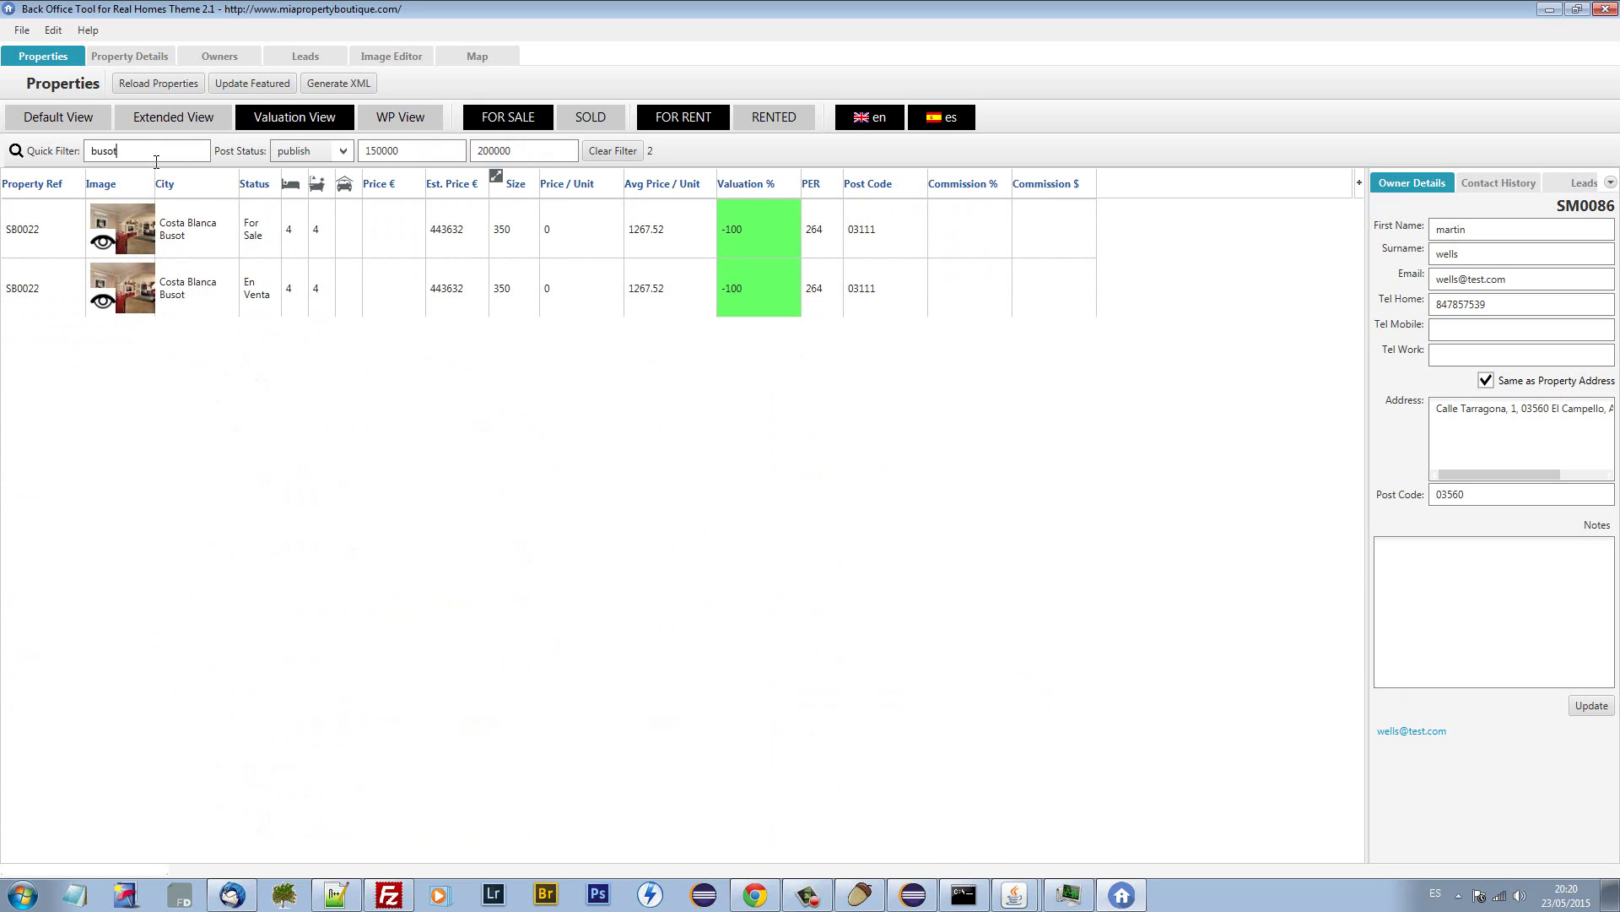
Replace the quick filter text with campello.
{"action": "double_click", "coordinate": [157, 162]}
{"action": "type", "text": "campel"}
{"action": "type", "text": "lo"}
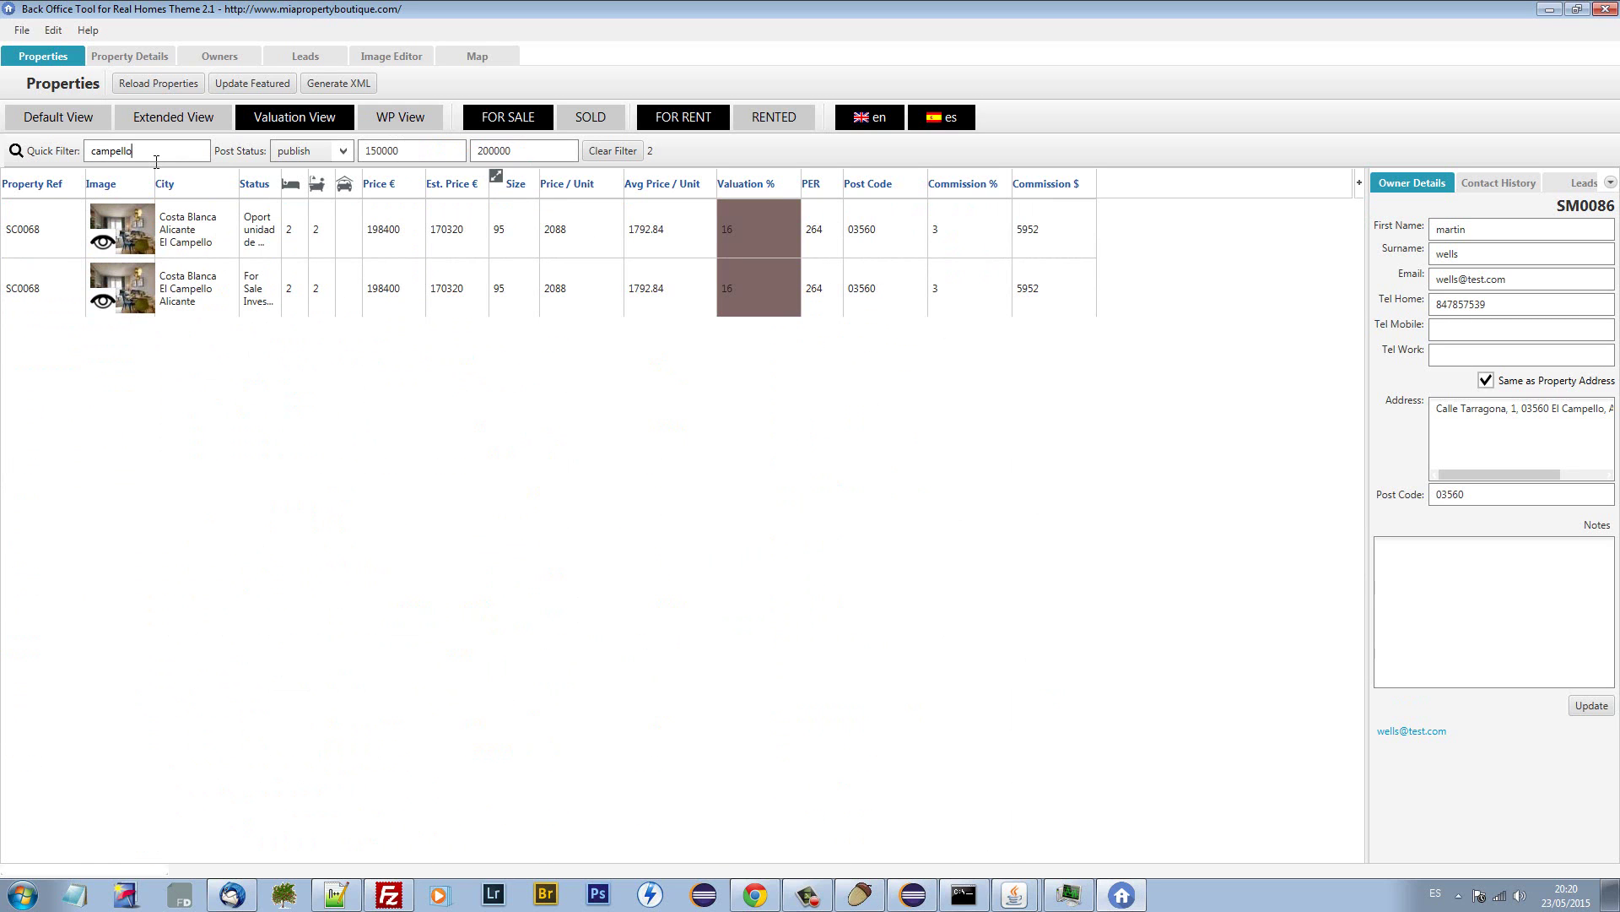
Quick-filter the properties for mucha, and clear the quick filter again.
{"action": "key", "text": "ctrl+a"}
{"action": "type", "text": "mu"}
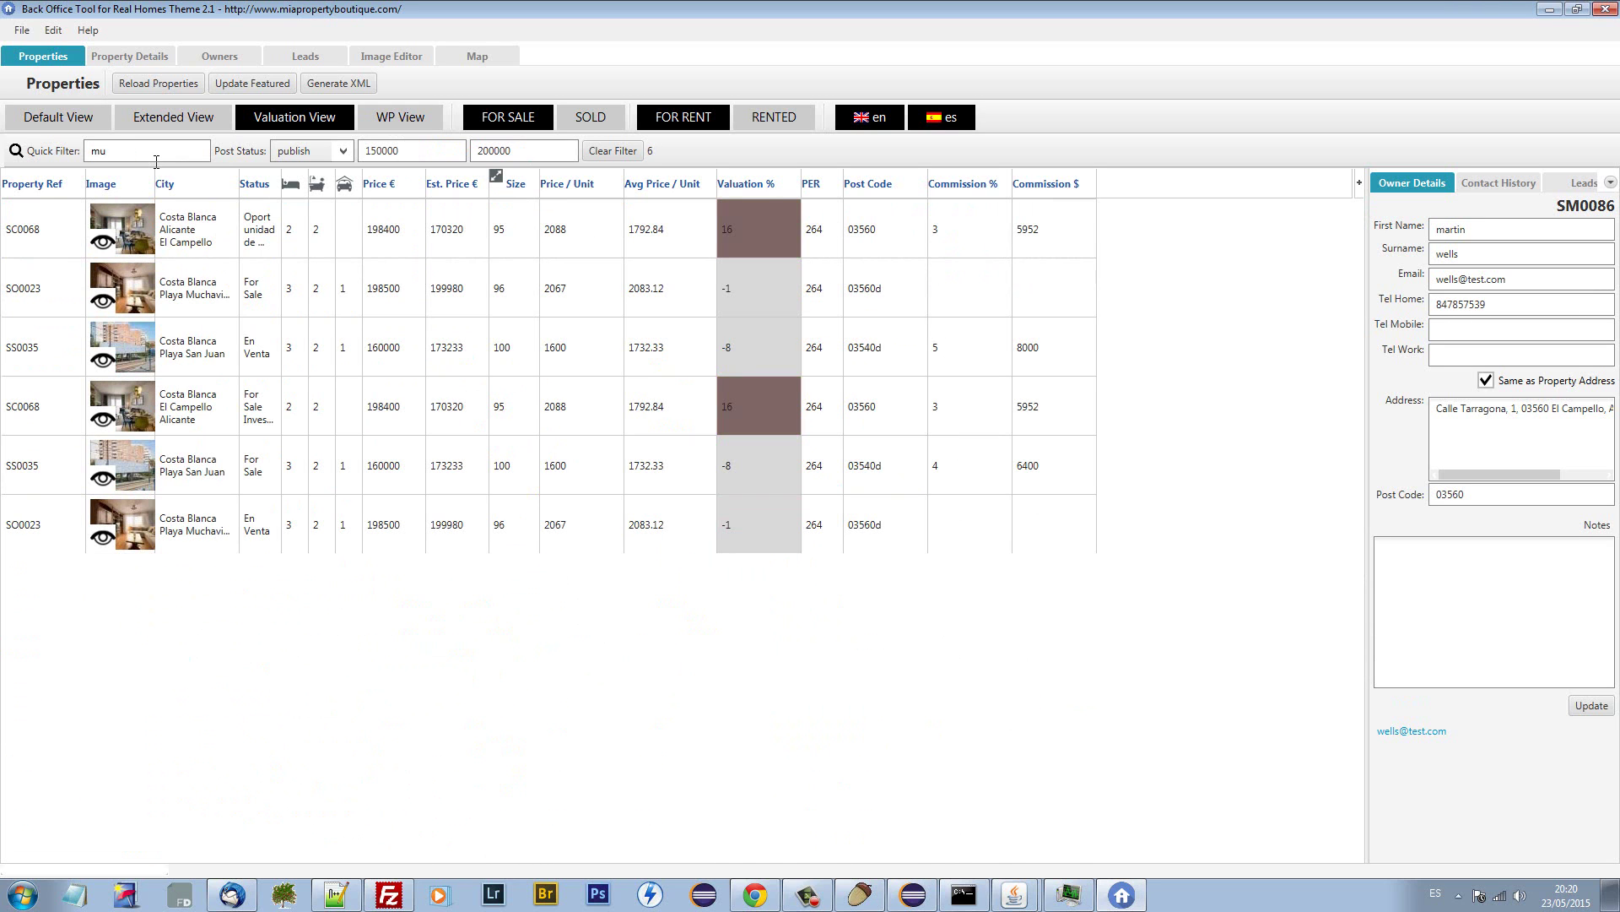
{"action": "type", "text": "cha"}
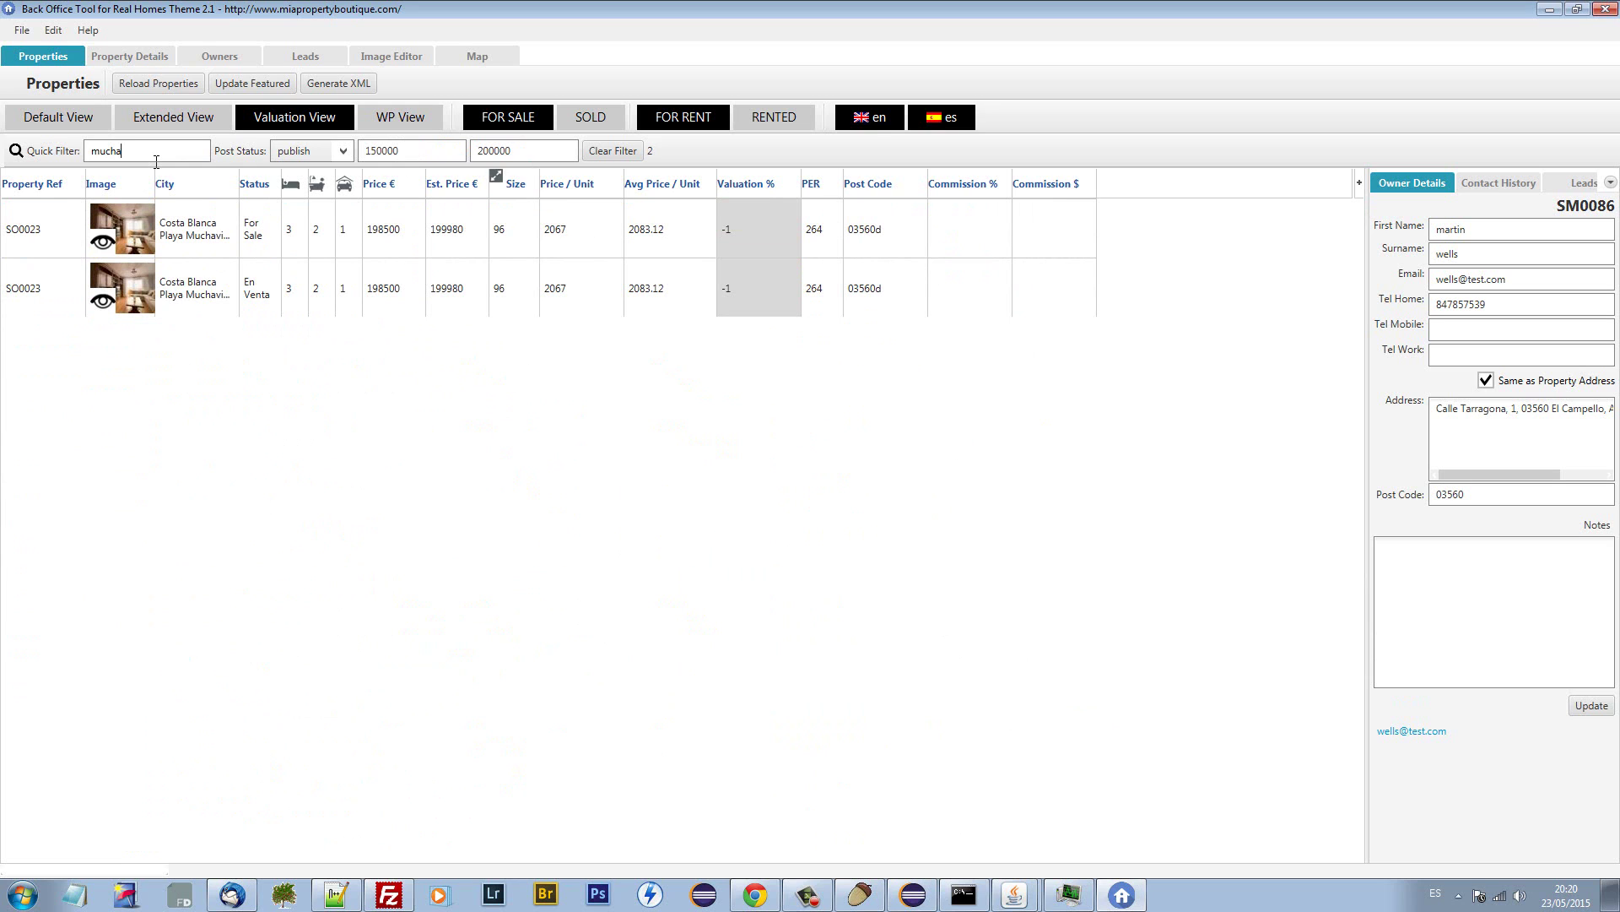
{"action": "key", "text": "ctrl+a"}
{"action": "key", "text": "BackSpace"}
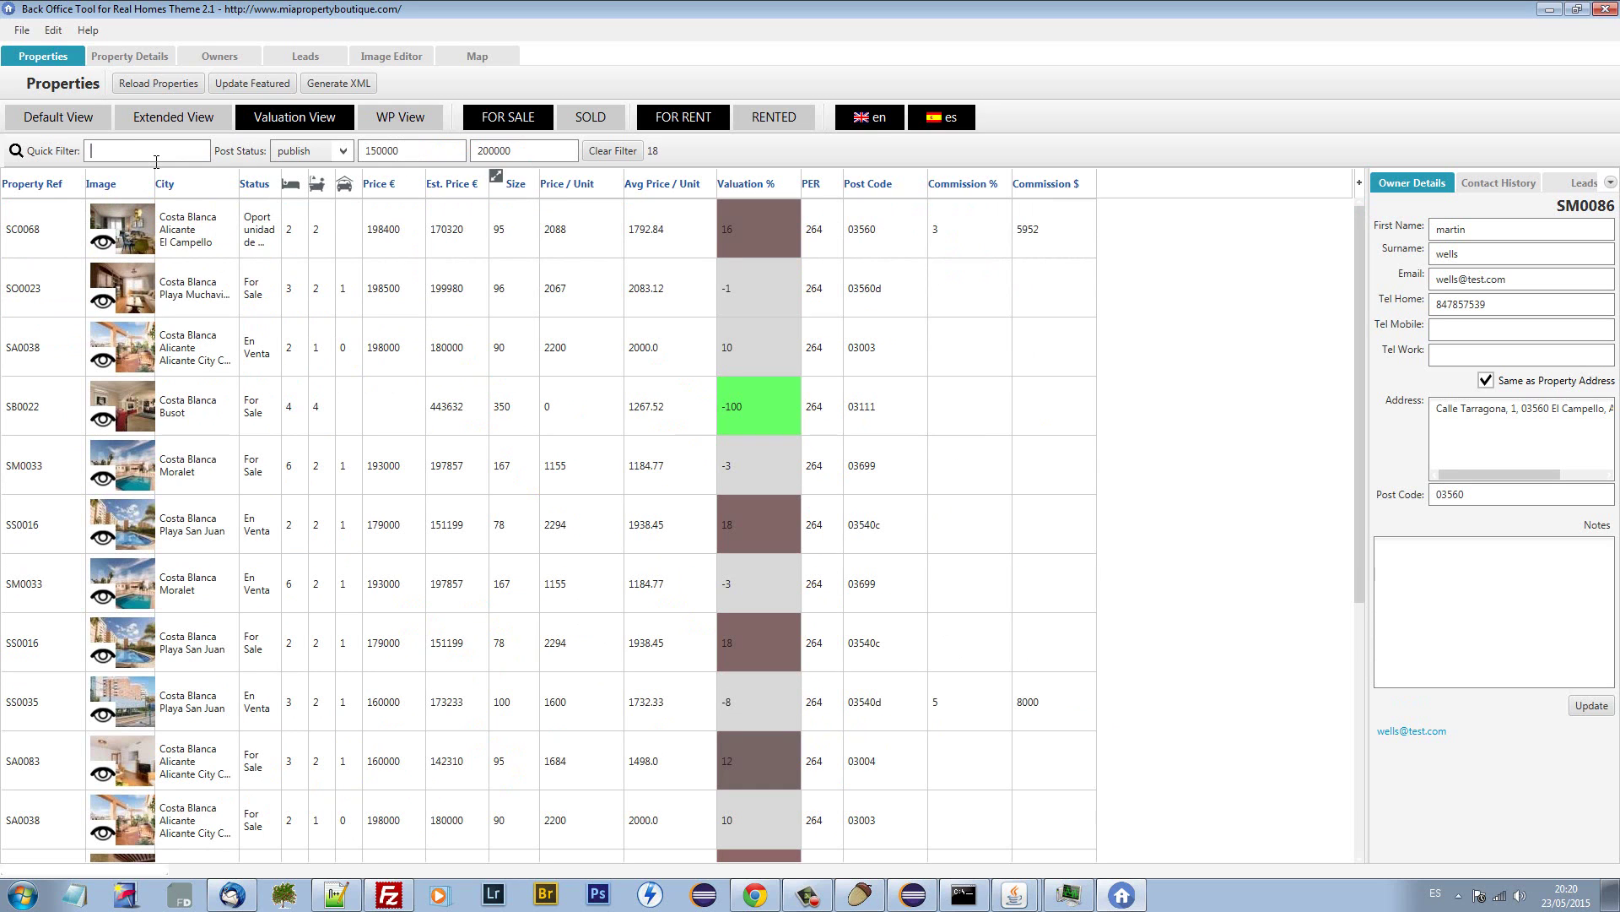
In the WP View, hide the for-sale properties and clear the post status and price filters.
{"action": "left_click", "coordinate": [399, 119]}
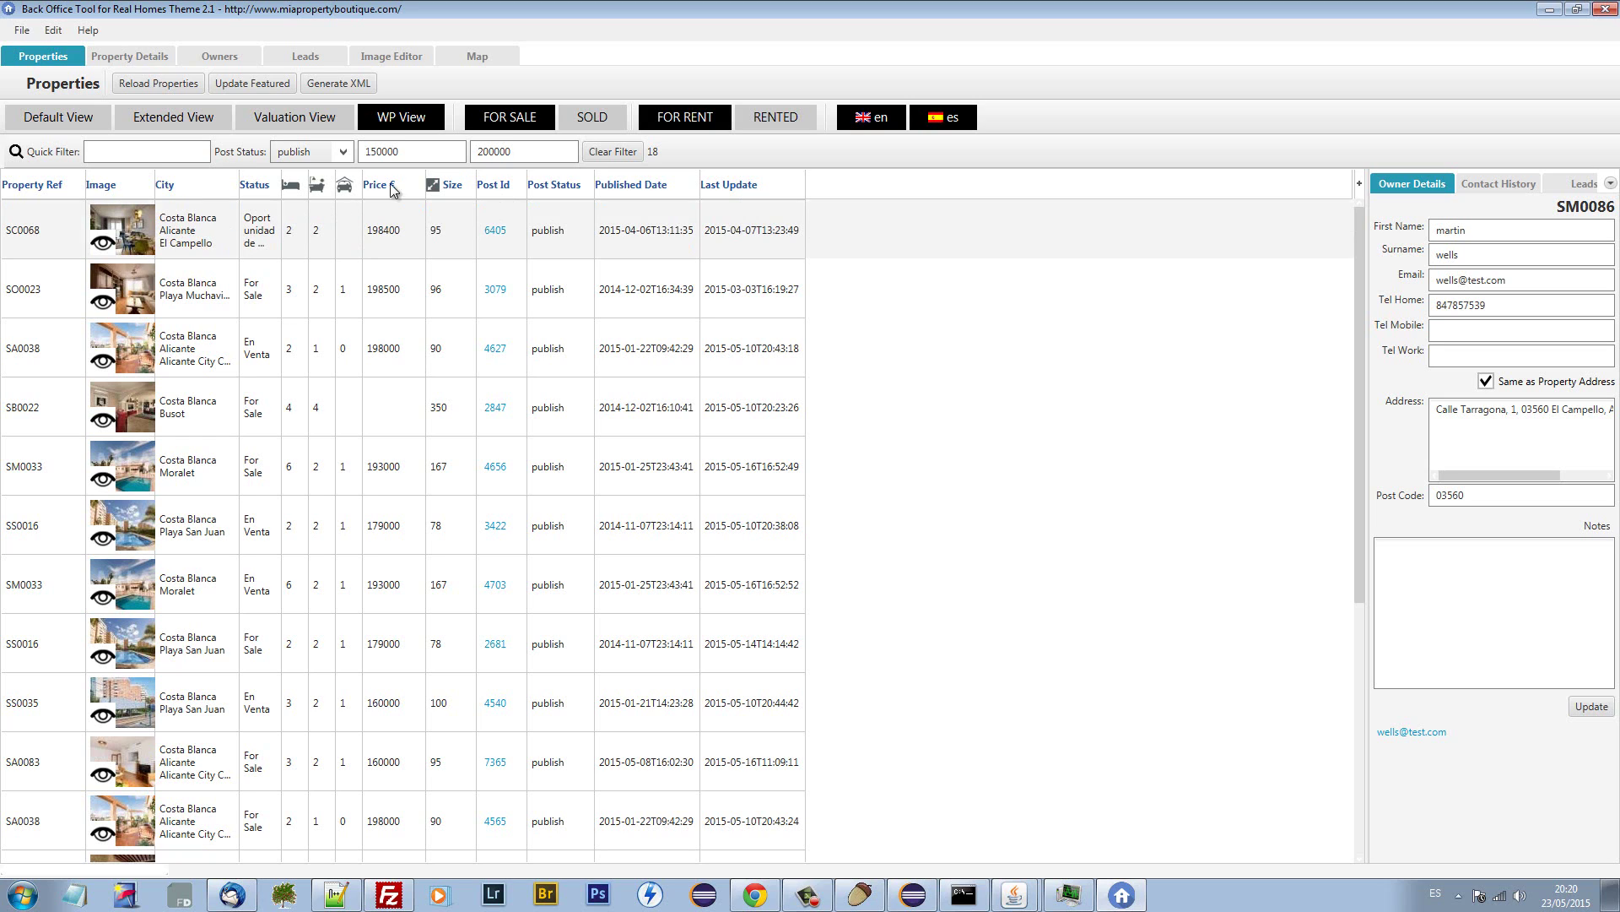
{"action": "left_click", "coordinate": [537, 119]}
{"action": "left_click", "coordinate": [729, 119]}
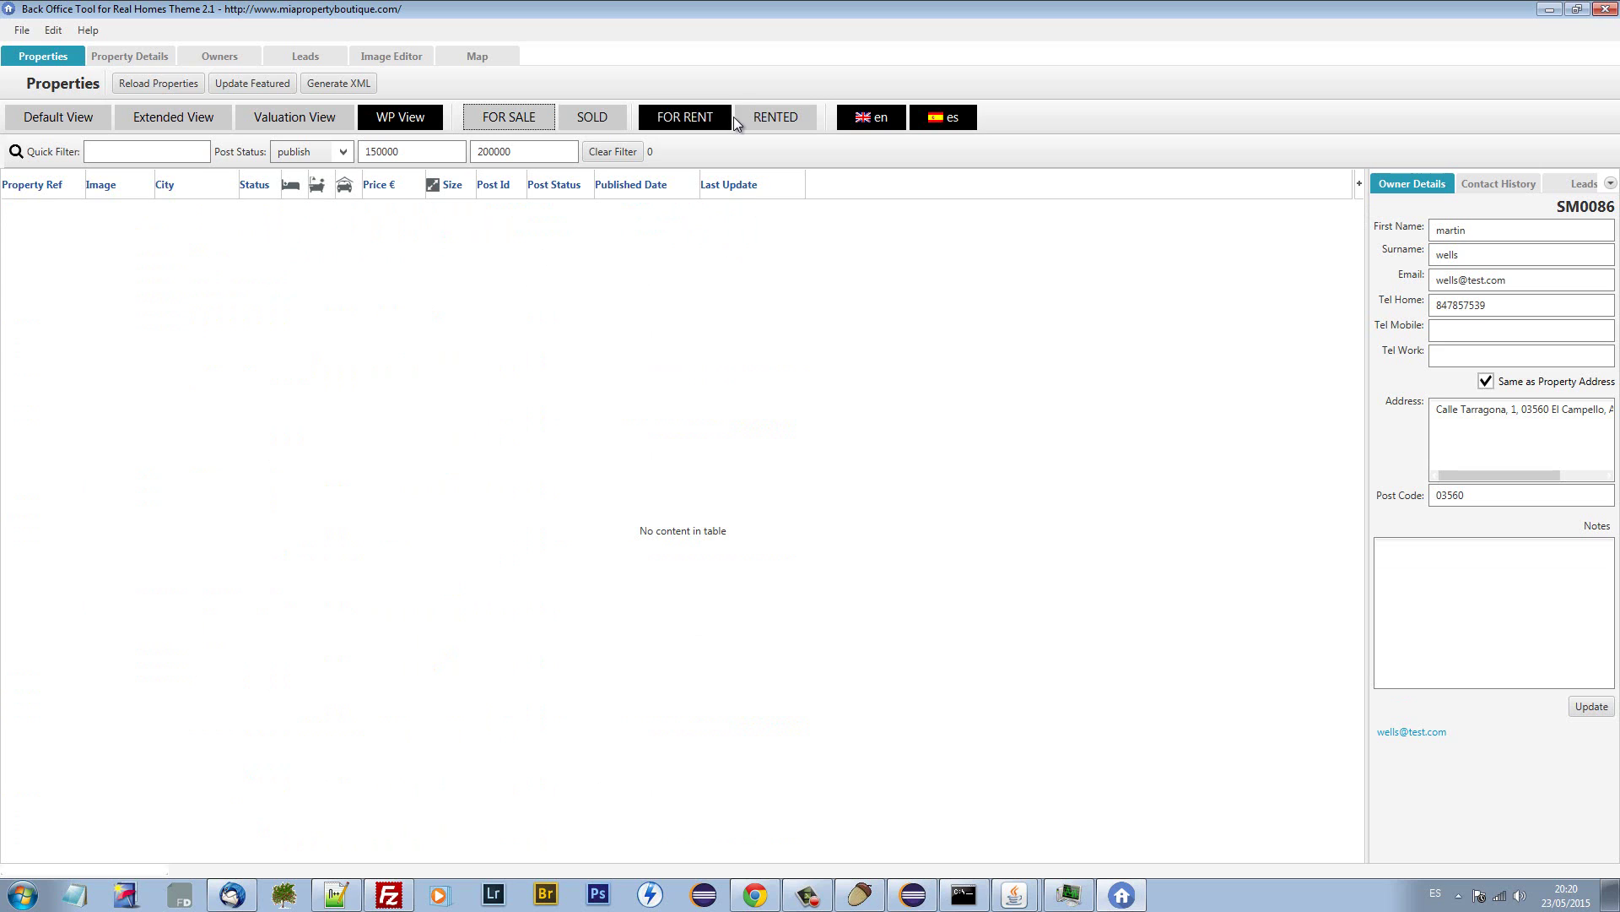
{"action": "left_click", "coordinate": [604, 151]}
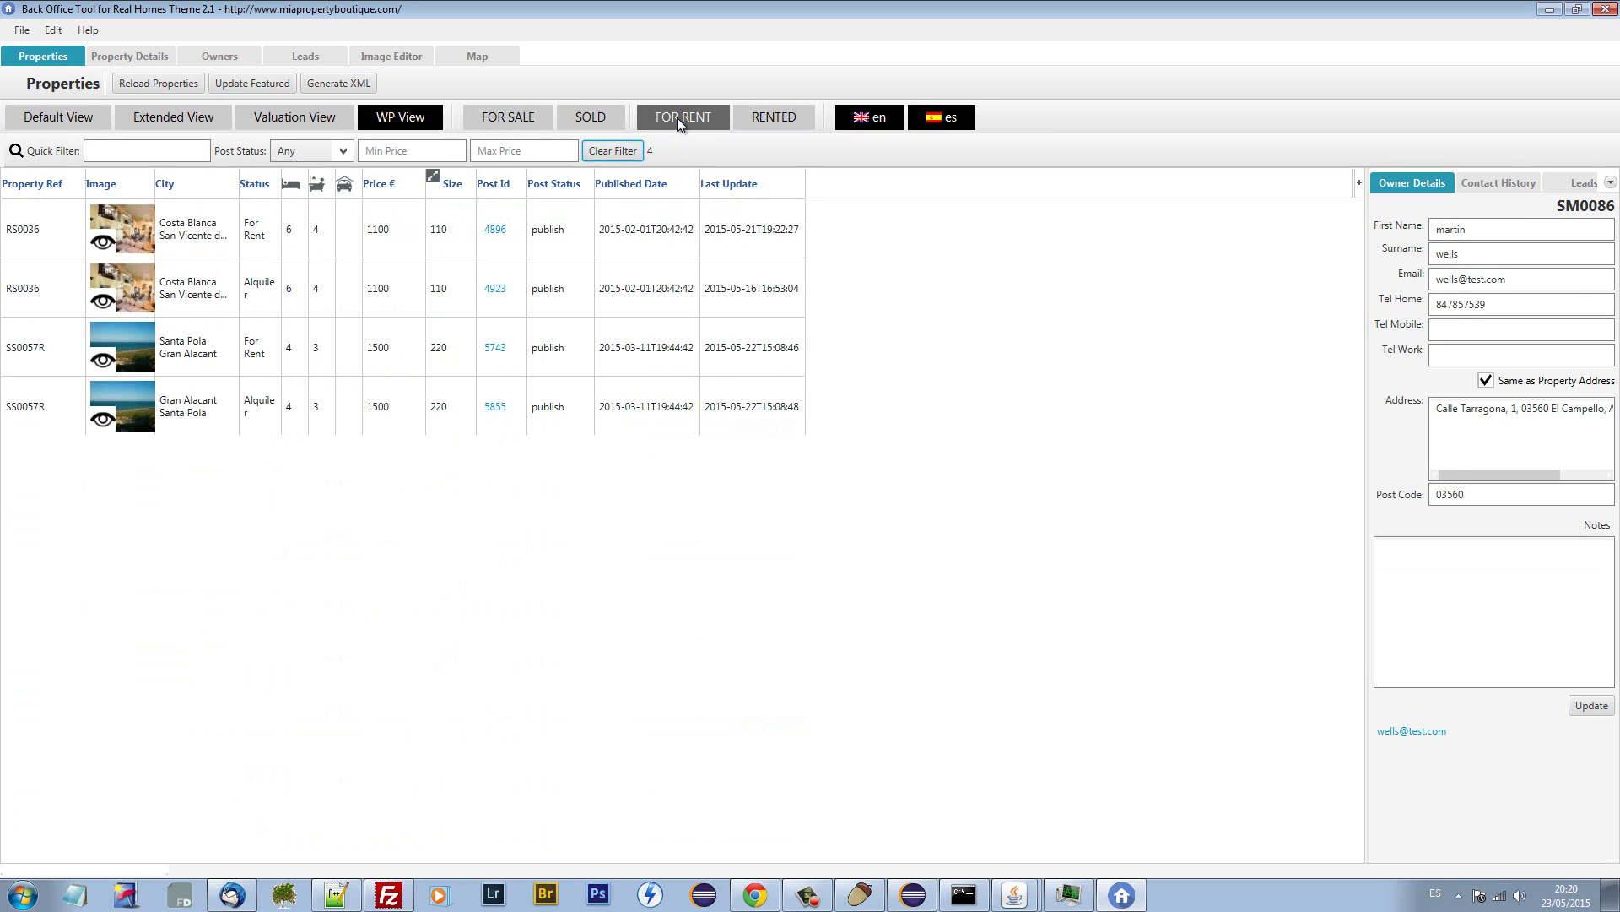
Show the for-sale properties without the rentals, and switch the list to the sold and rented properties.
{"action": "left_click", "coordinate": [509, 119]}
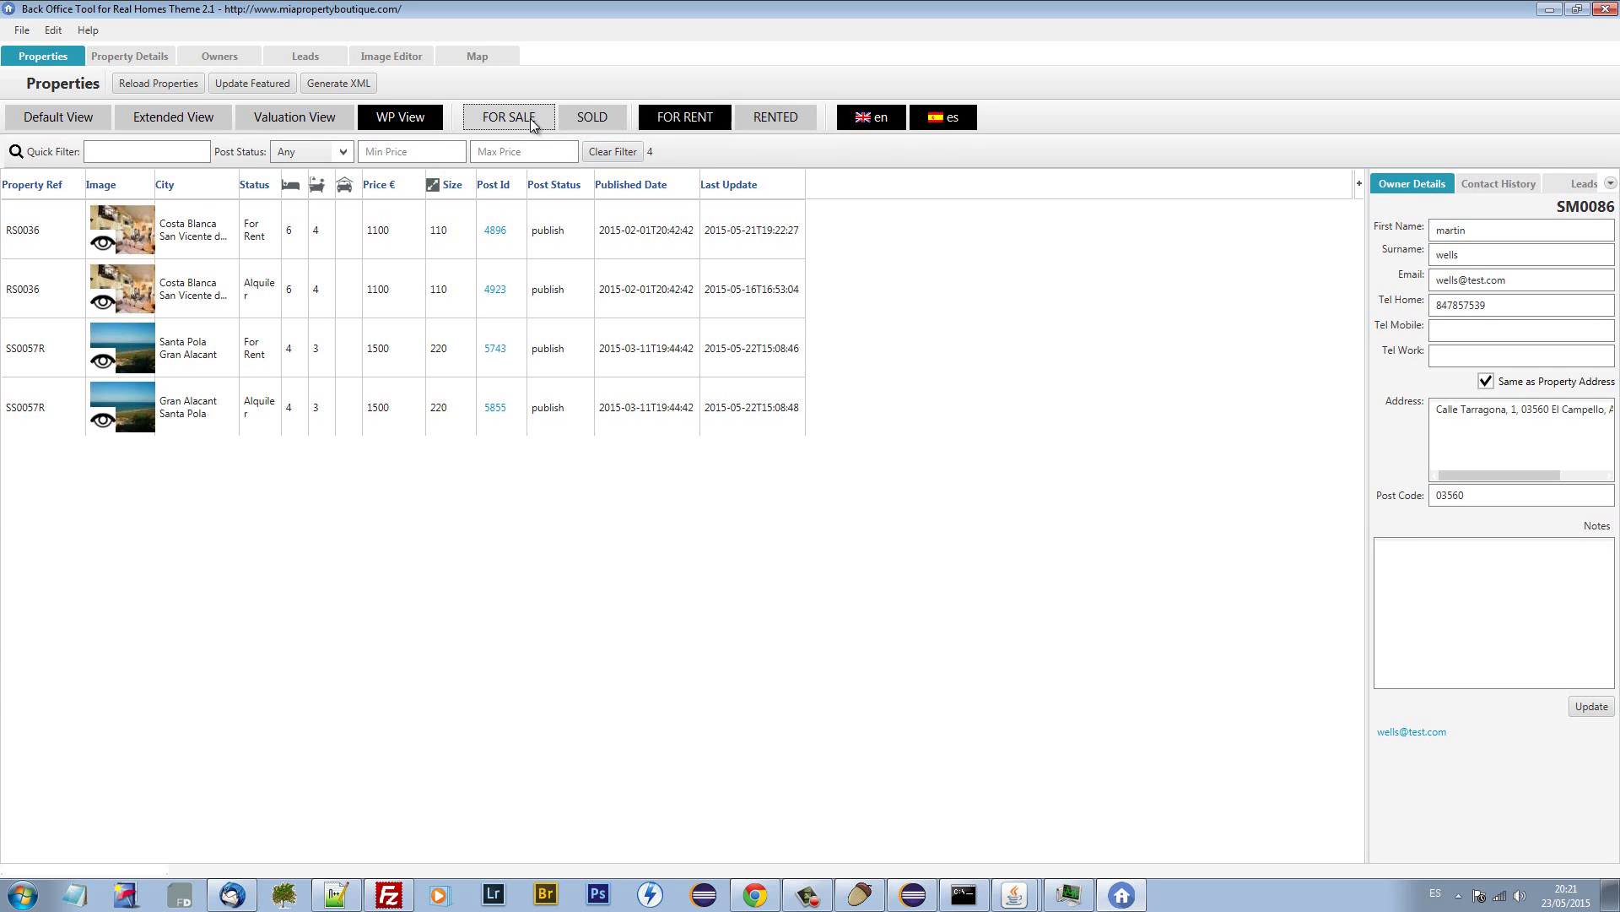
{"action": "left_click", "coordinate": [663, 122]}
{"action": "left_click", "coordinate": [759, 119]}
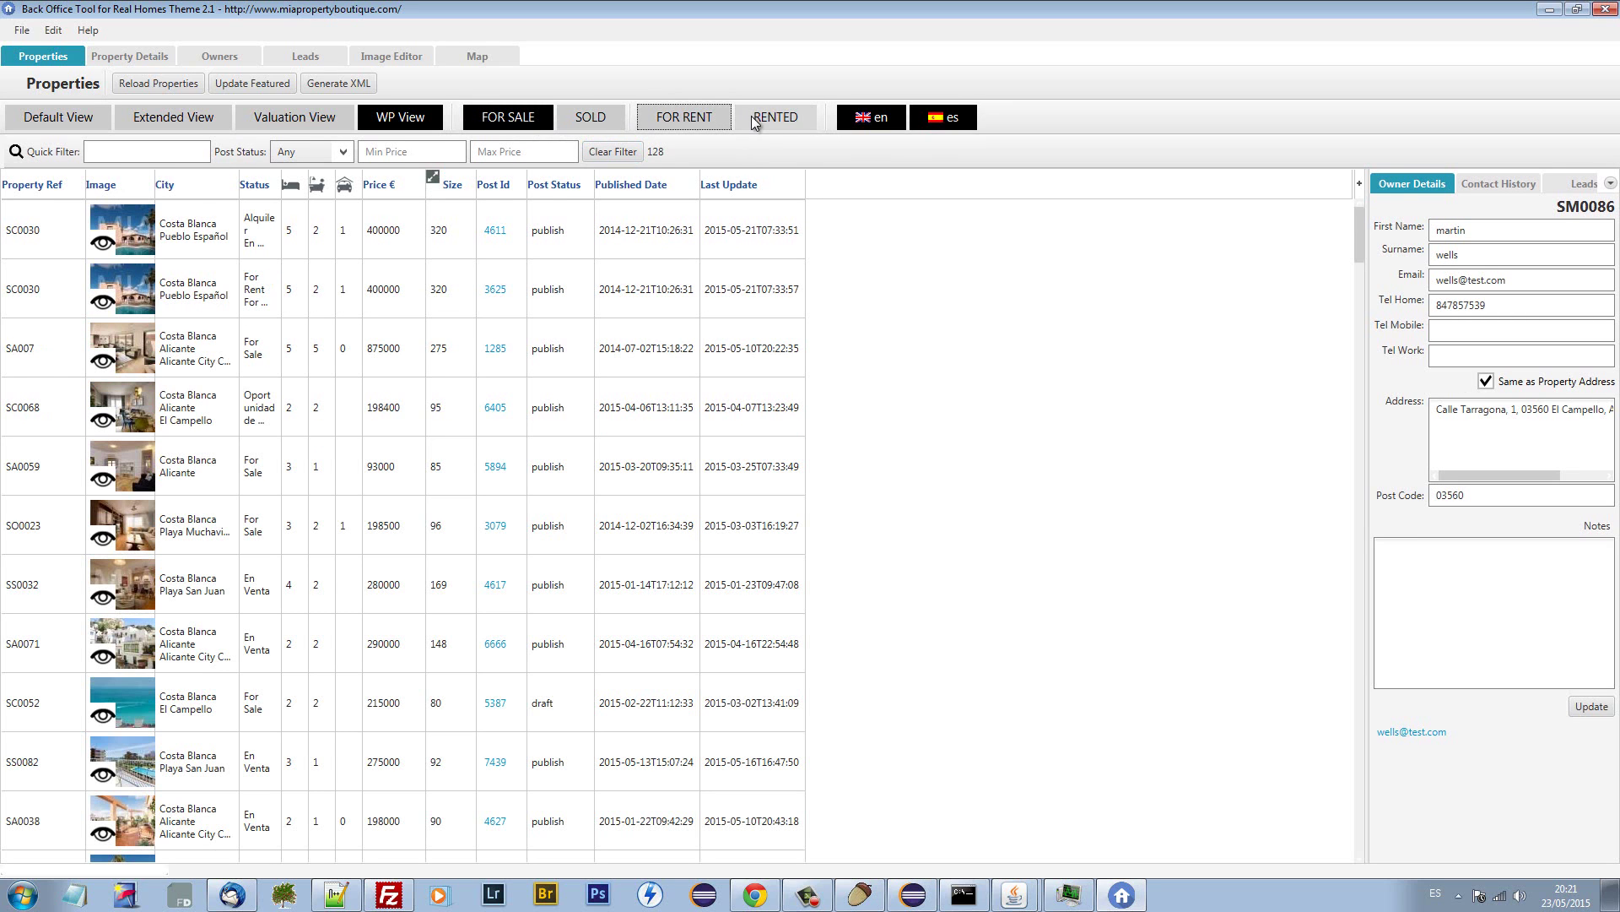
{"action": "left_click", "coordinate": [604, 122]}
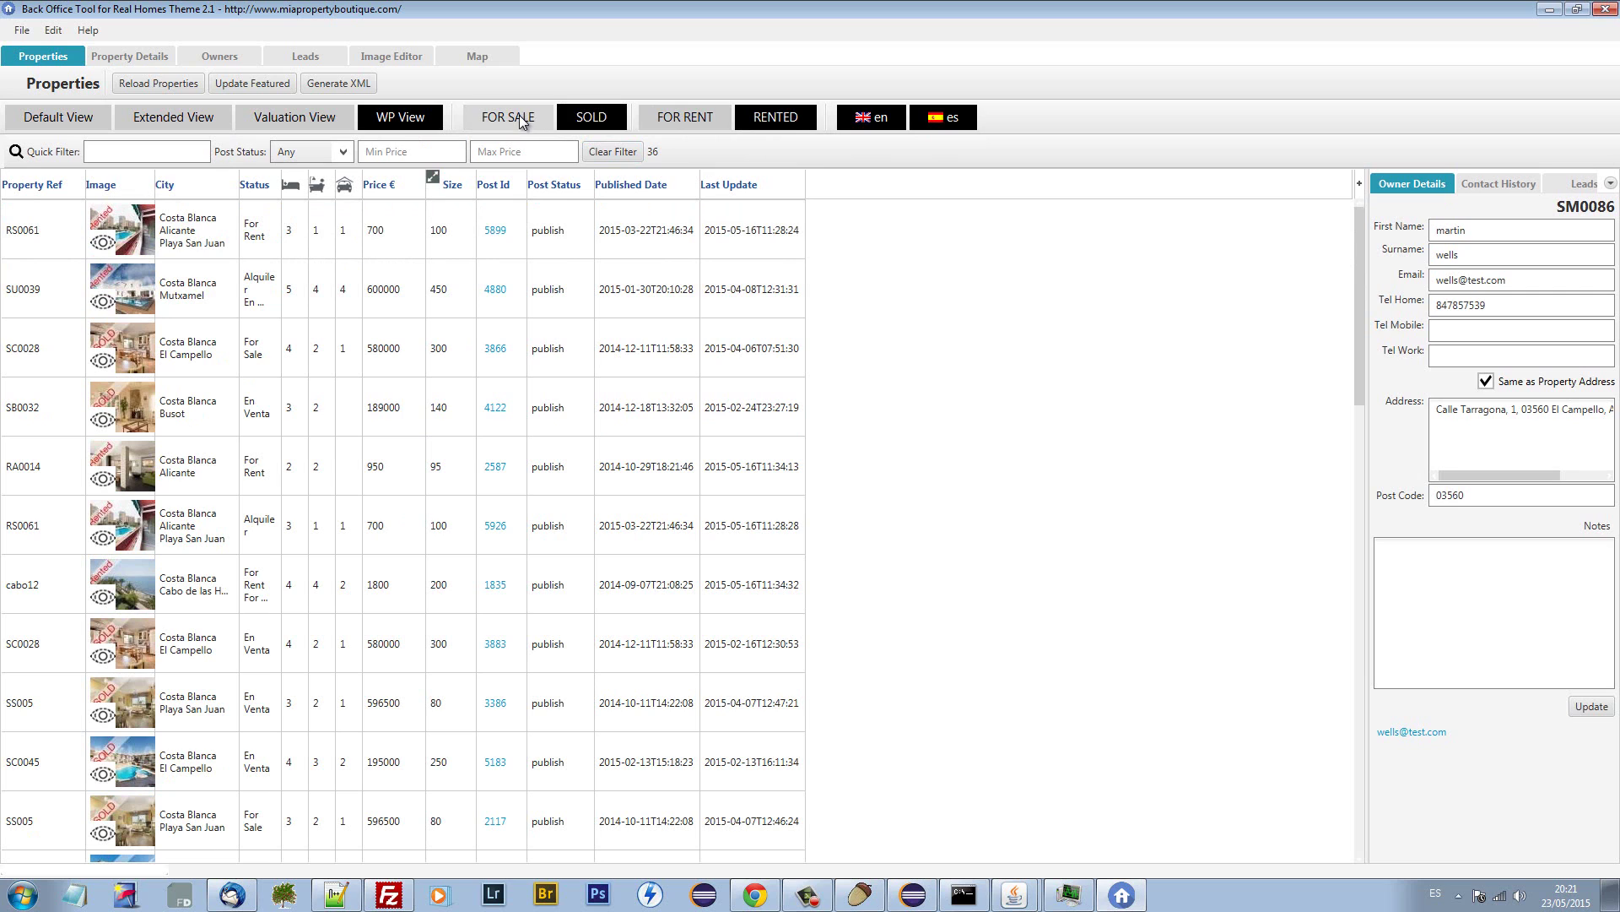
Hide the sold and rented properties and list the for-sale and for-rent properties again.
{"action": "left_click", "coordinate": [593, 118]}
{"action": "left_click", "coordinate": [772, 116]}
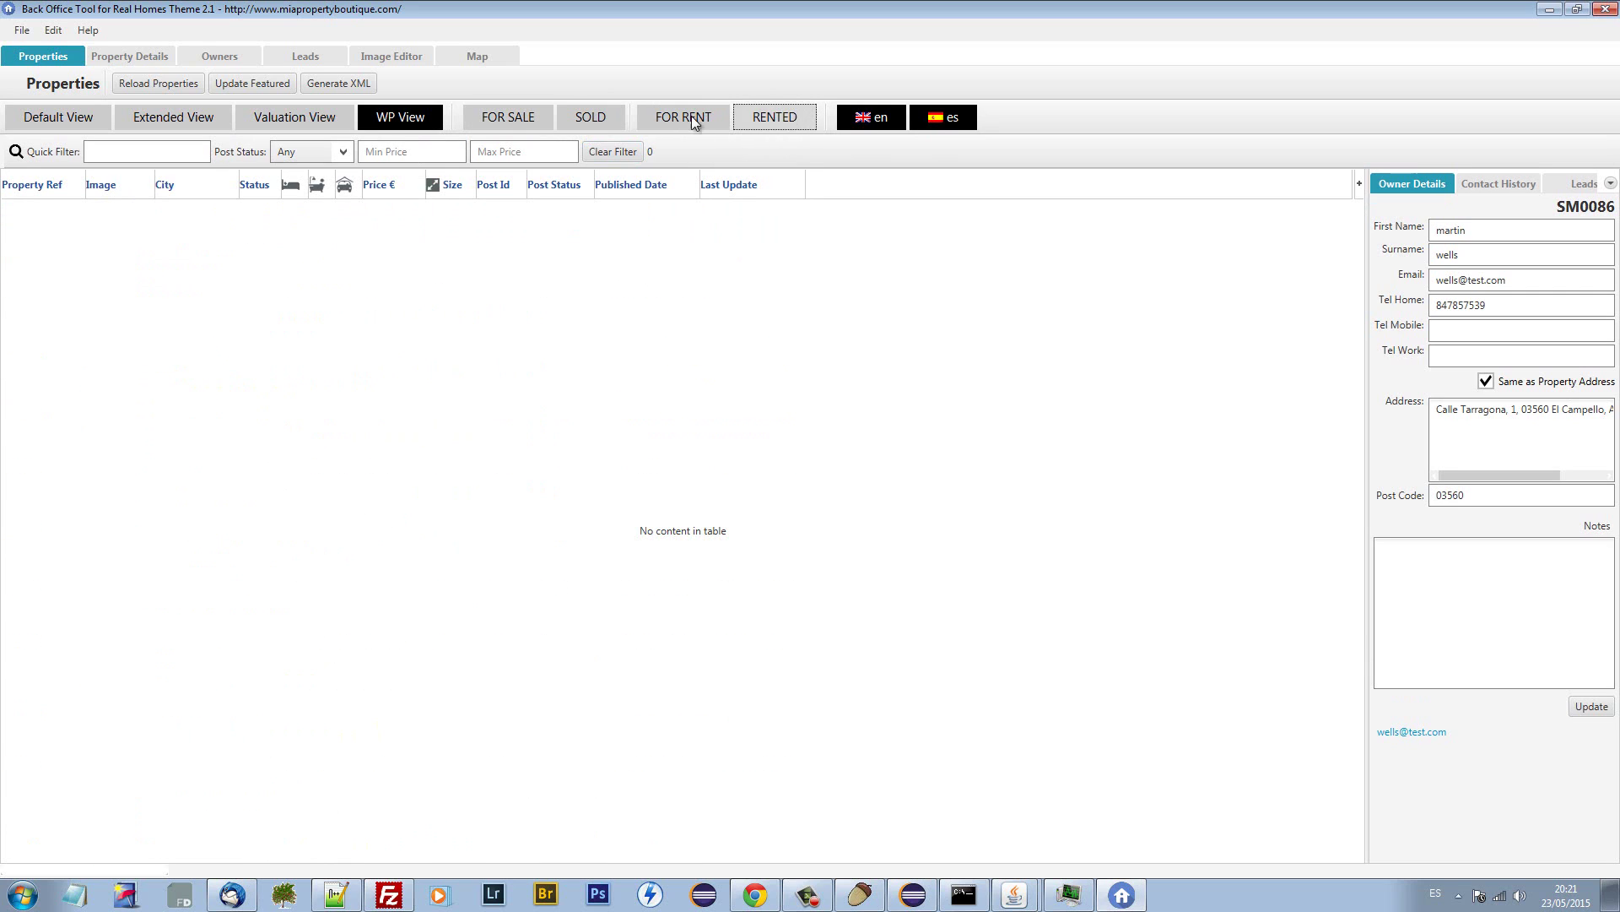
{"action": "left_click", "coordinate": [508, 118]}
{"action": "left_click", "coordinate": [687, 119]}
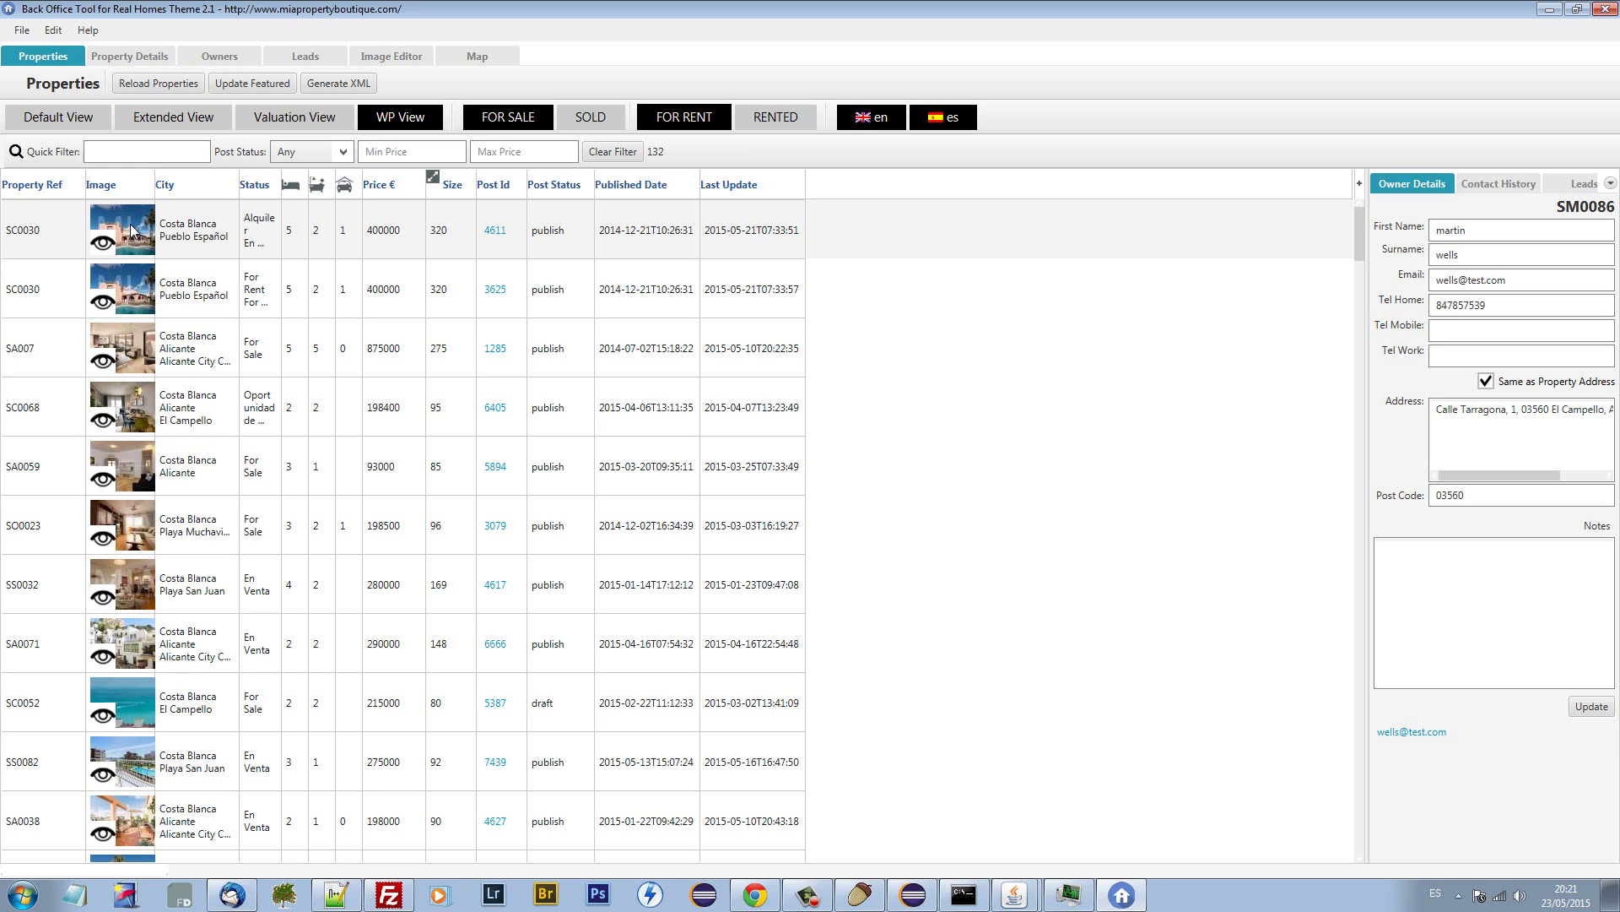
Mark the first SC0030 listing as sold and set its SOLD overlay font to Viper Nora, size 26.
{"action": "right_click", "coordinate": [133, 230]}
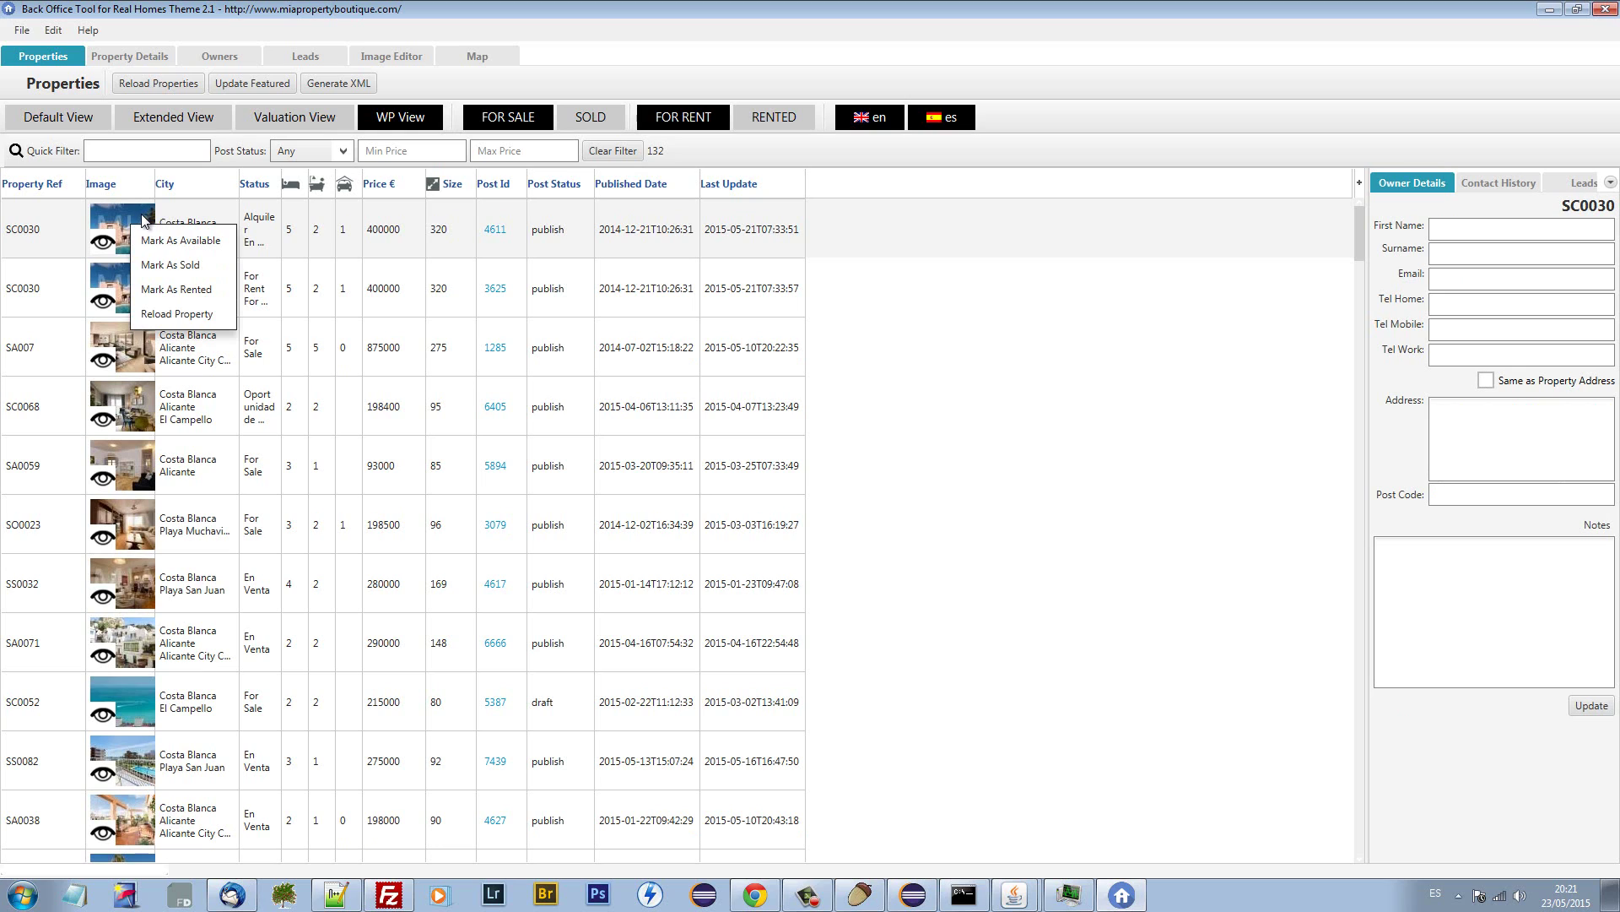
{"action": "left_click", "coordinate": [180, 264]}
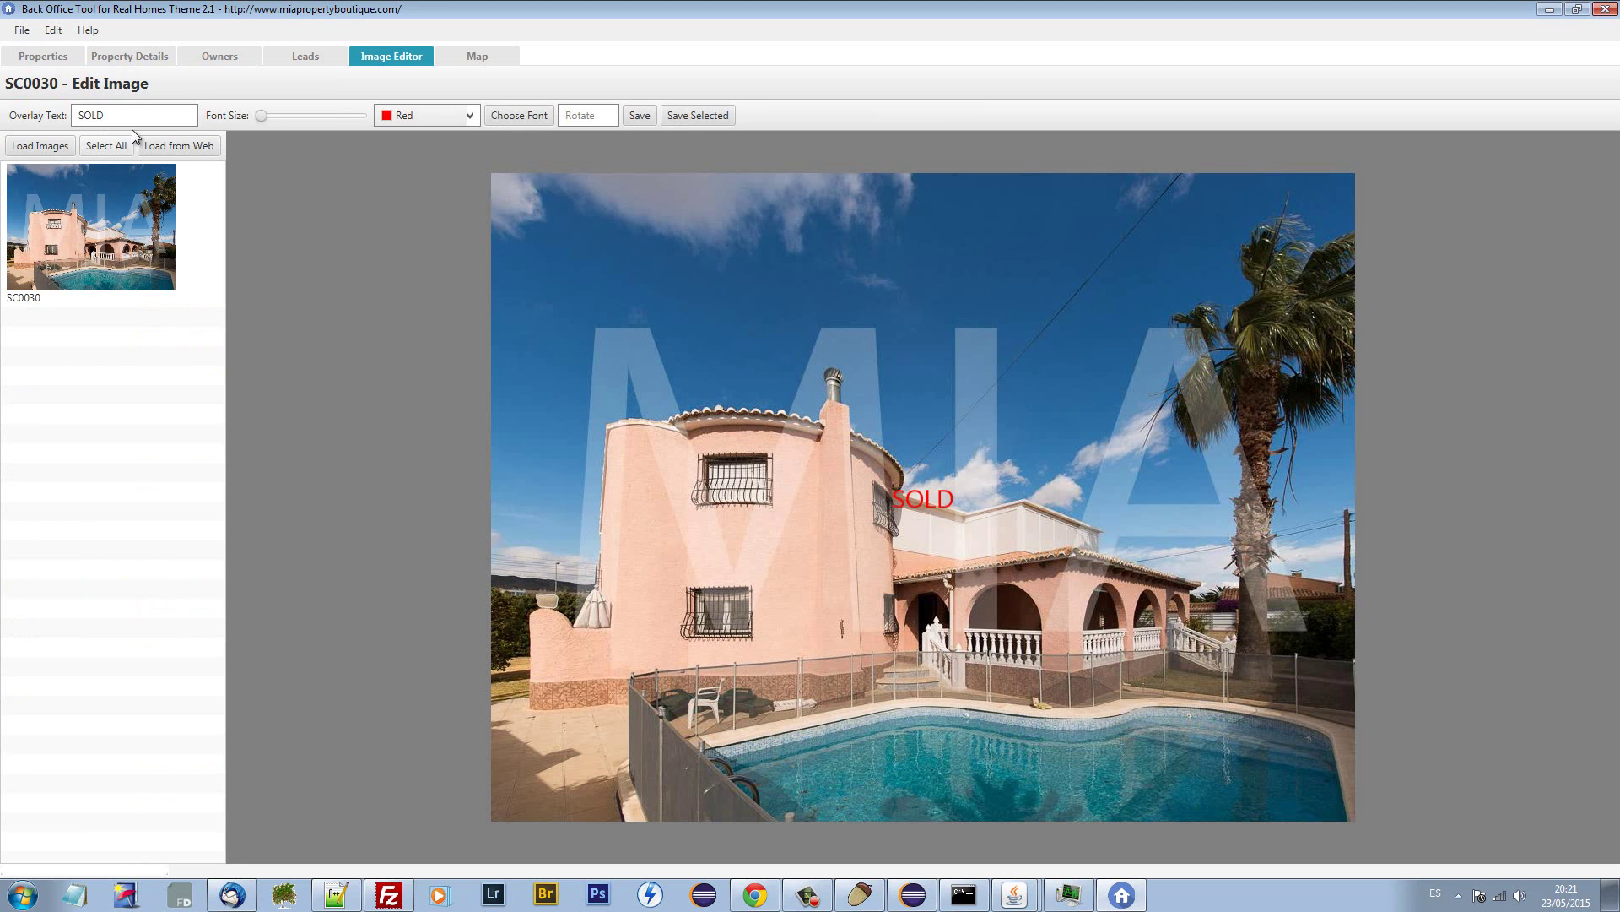
{"action": "left_click", "coordinate": [519, 116]}
{"action": "left_click", "coordinate": [199, 312]}
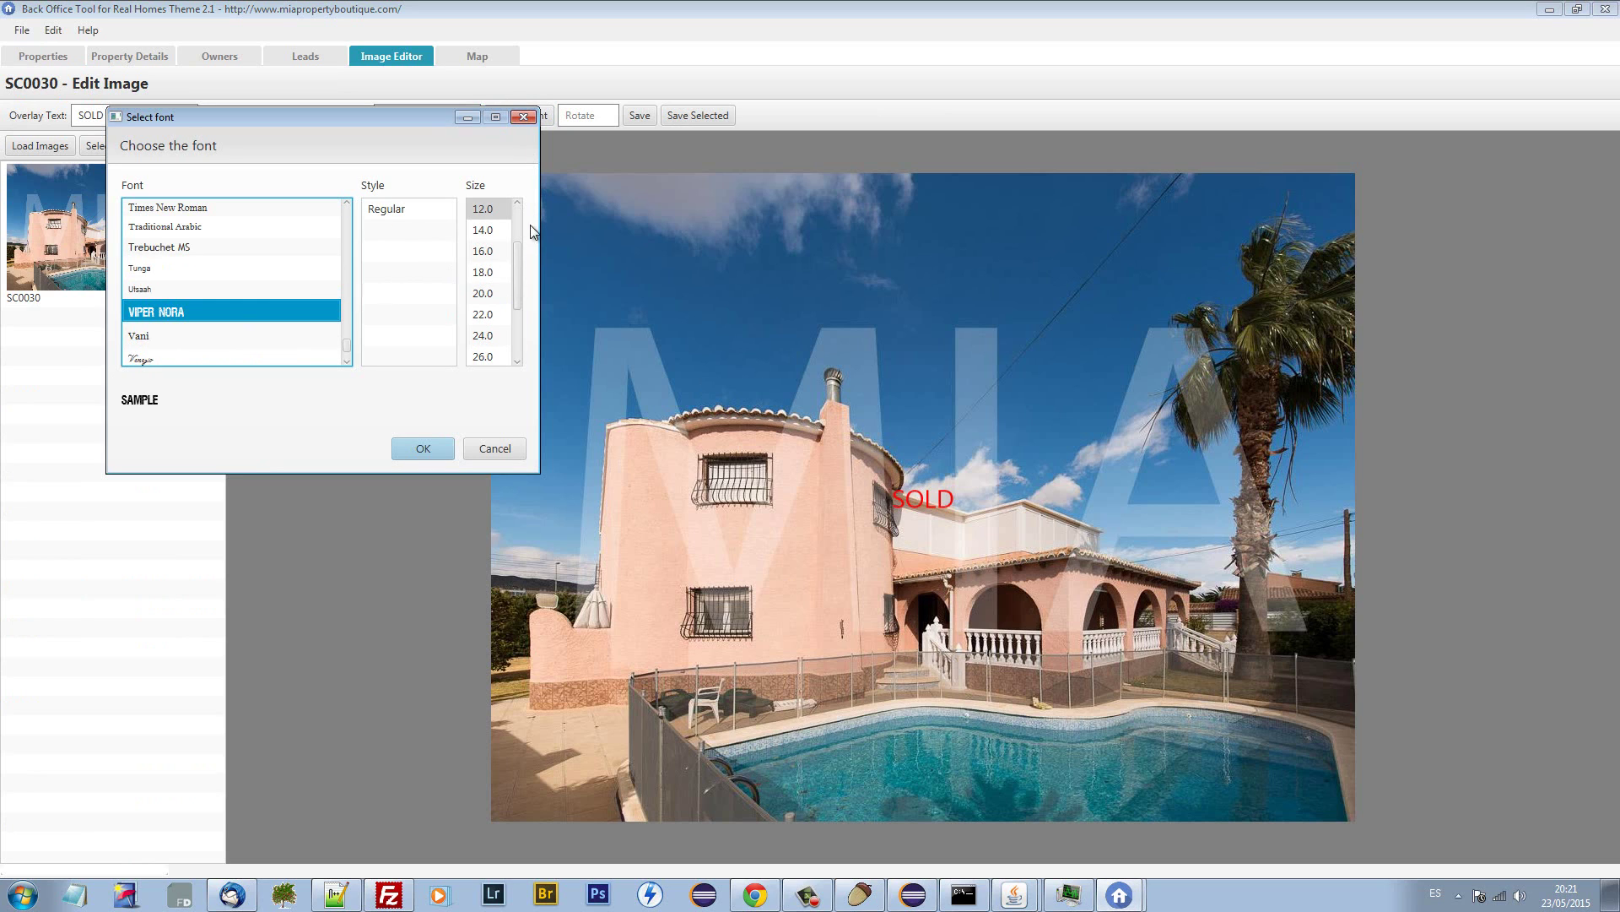
{"action": "left_click", "coordinate": [499, 357]}
{"action": "left_click", "coordinate": [431, 448]}
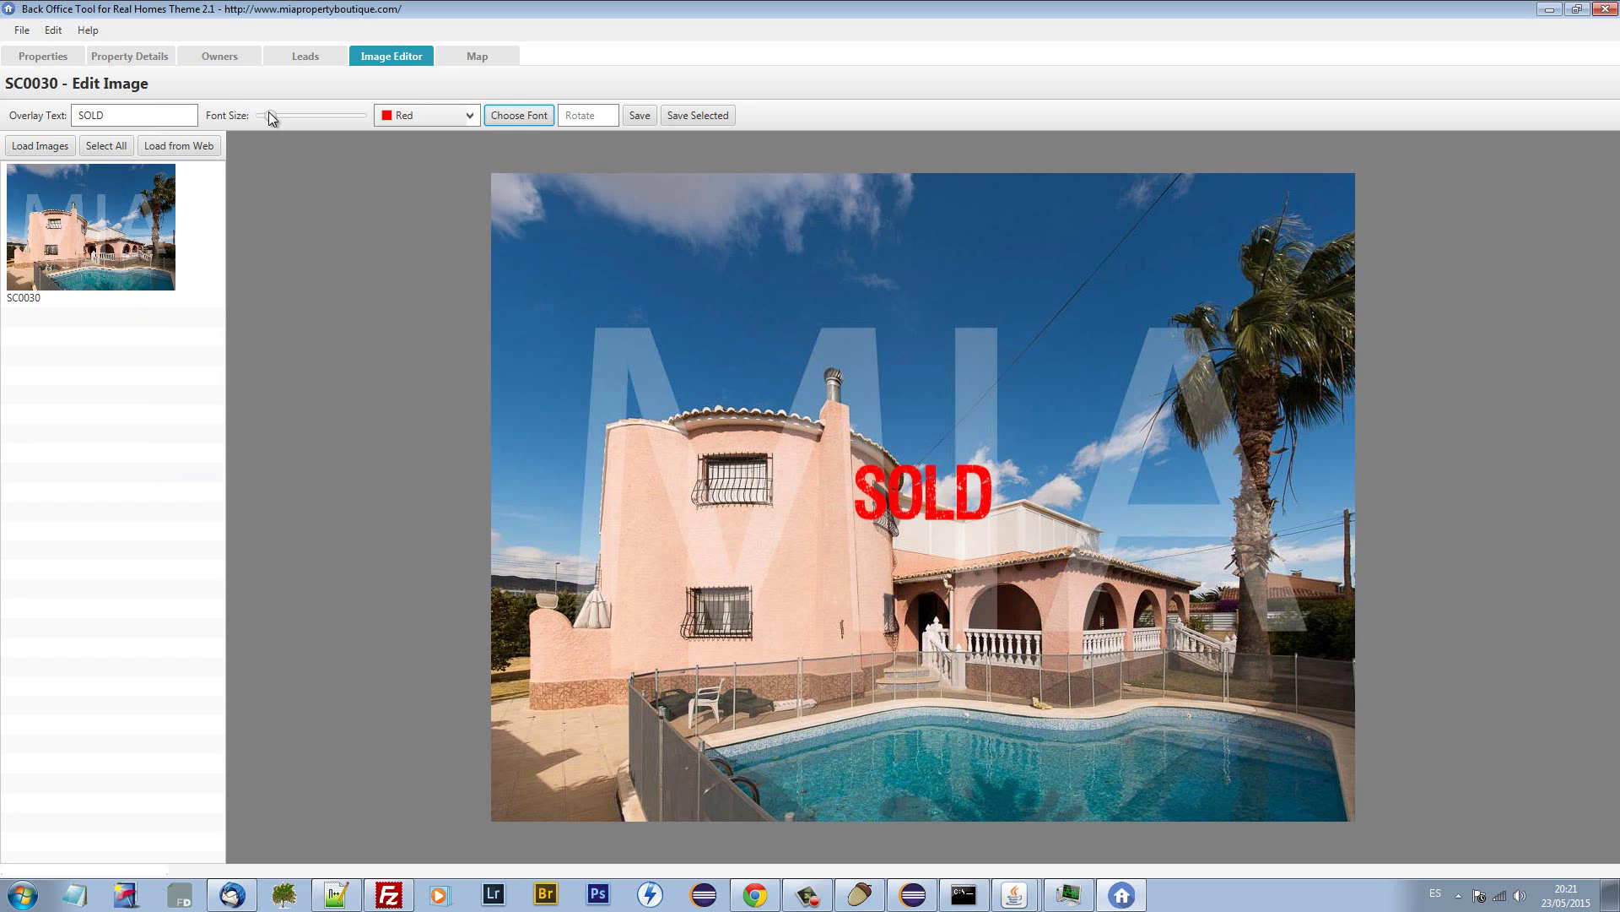
Enlarge the SOLD overlay to about half the photo's width and rotate it by -45.
{"action": "left_click_drag", "start_coordinate": [271, 117], "coordinate": [306, 116]}
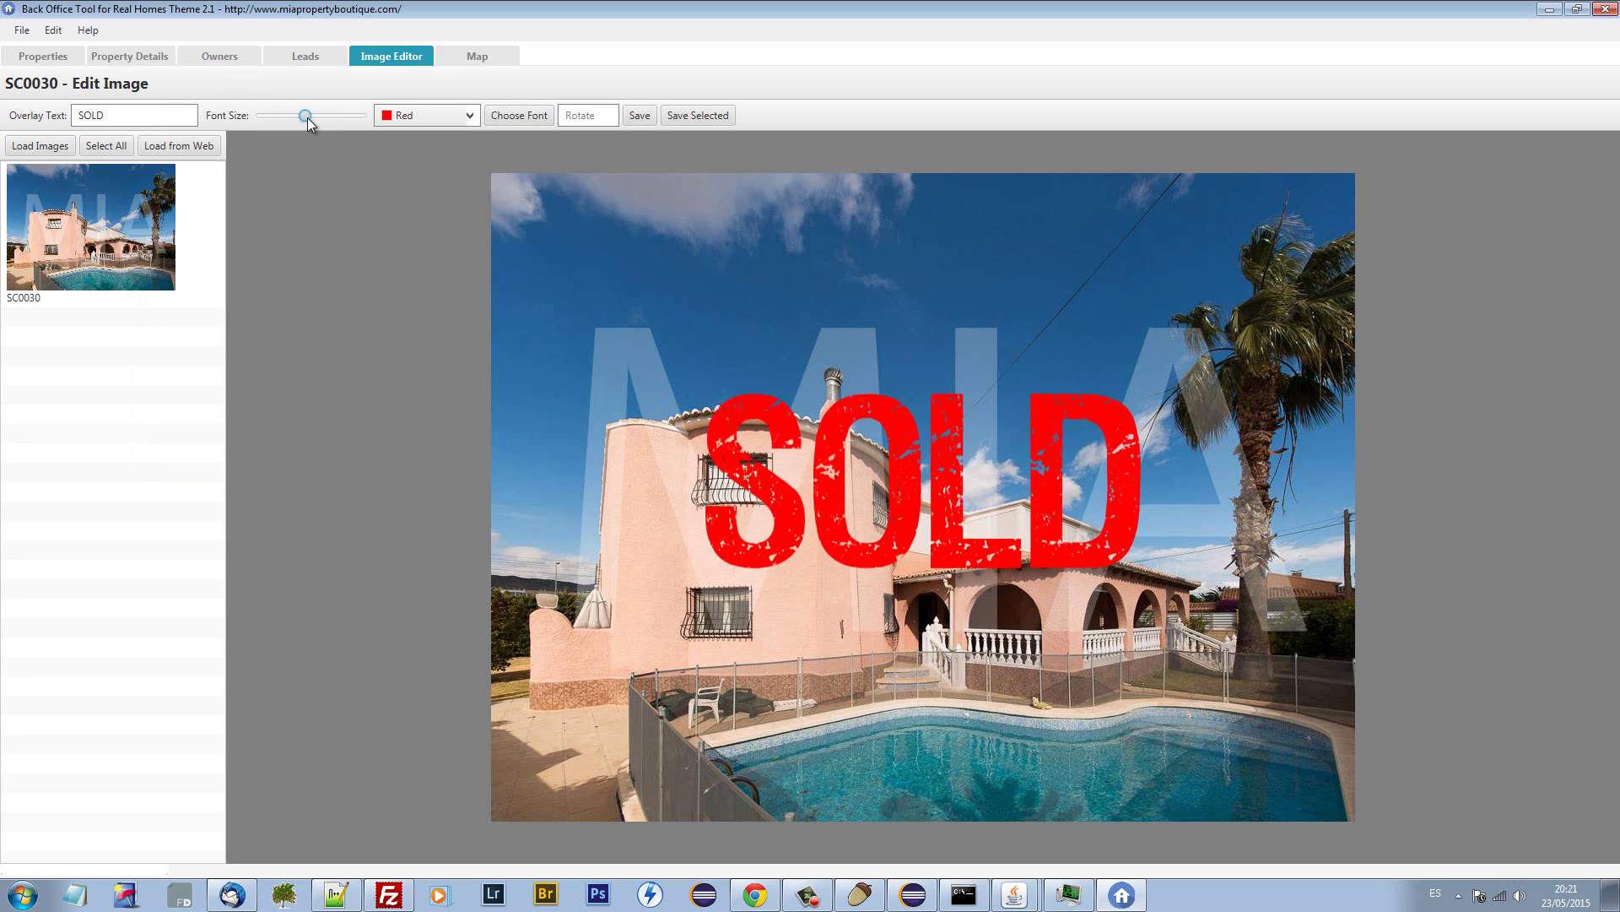
{"action": "left_click", "coordinate": [583, 117]}
{"action": "type", "text": "-45"}
{"action": "key", "text": "Return"}
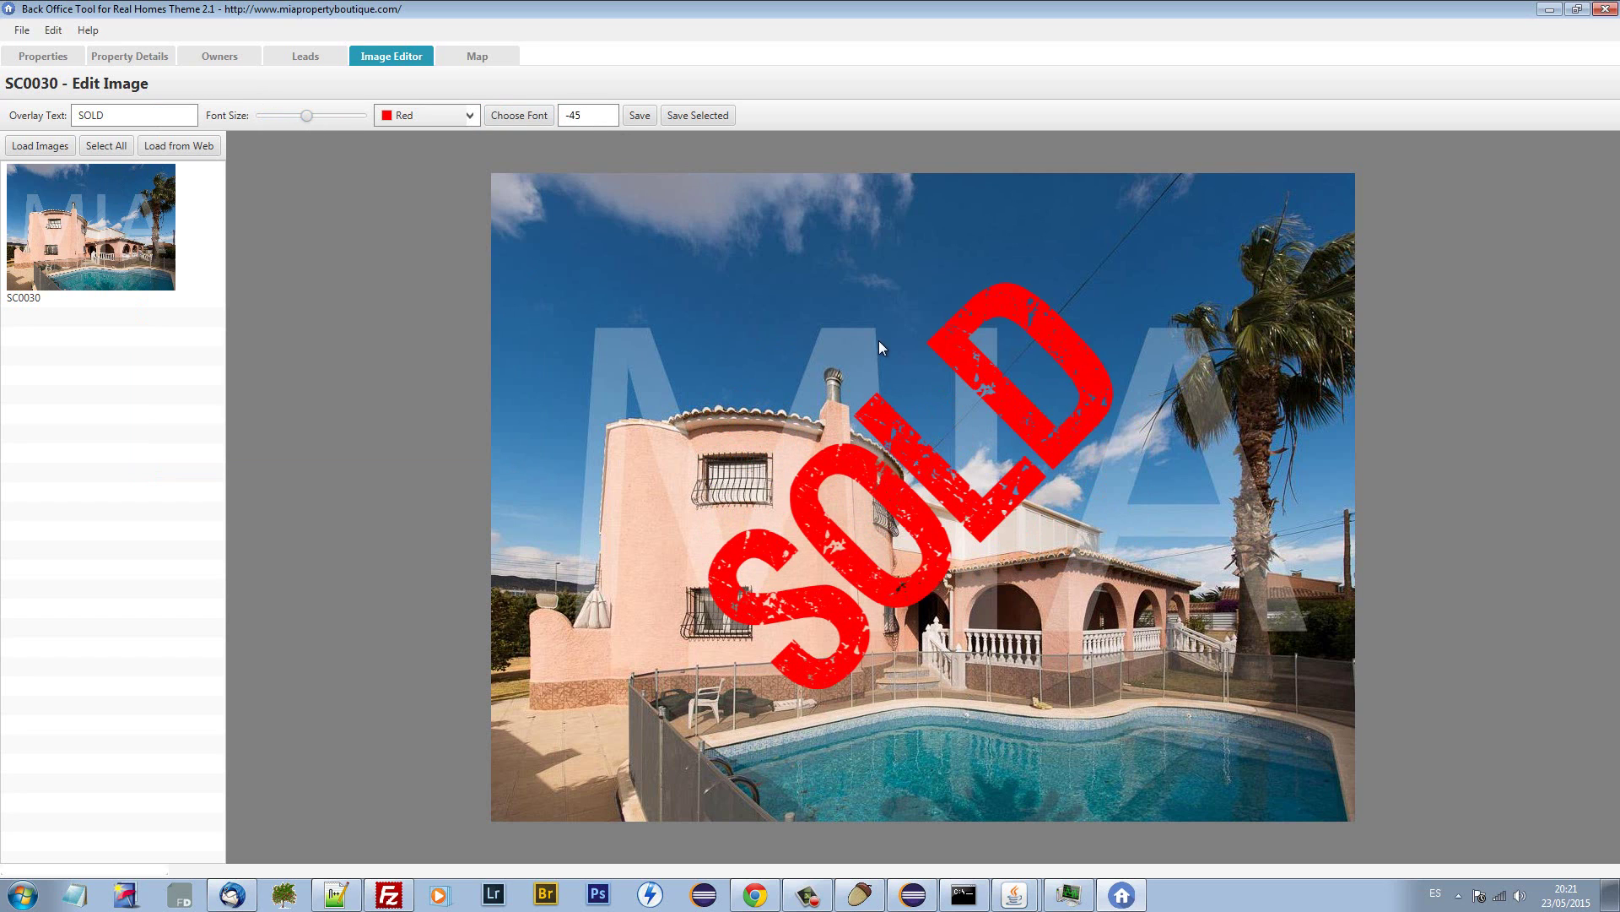
Move the SOLD overlay to the upper left of the photo and save the image over the existing test.jpg.
{"action": "left_click_drag", "start_coordinate": [878, 341], "coordinate": [551, 280]}
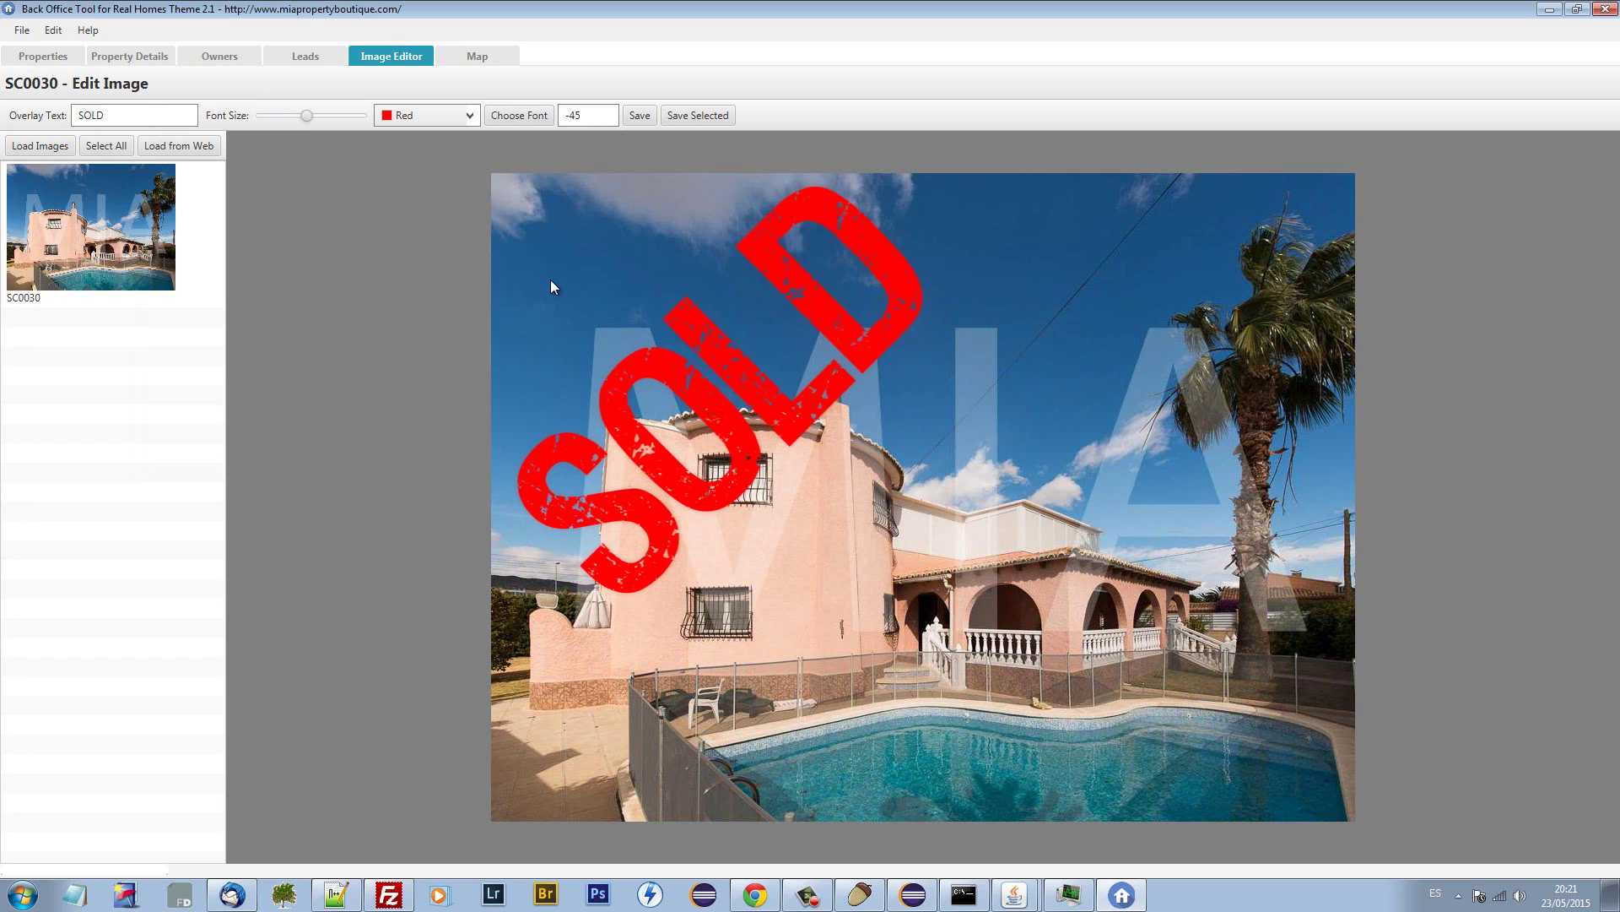
{"action": "left_click", "coordinate": [638, 115]}
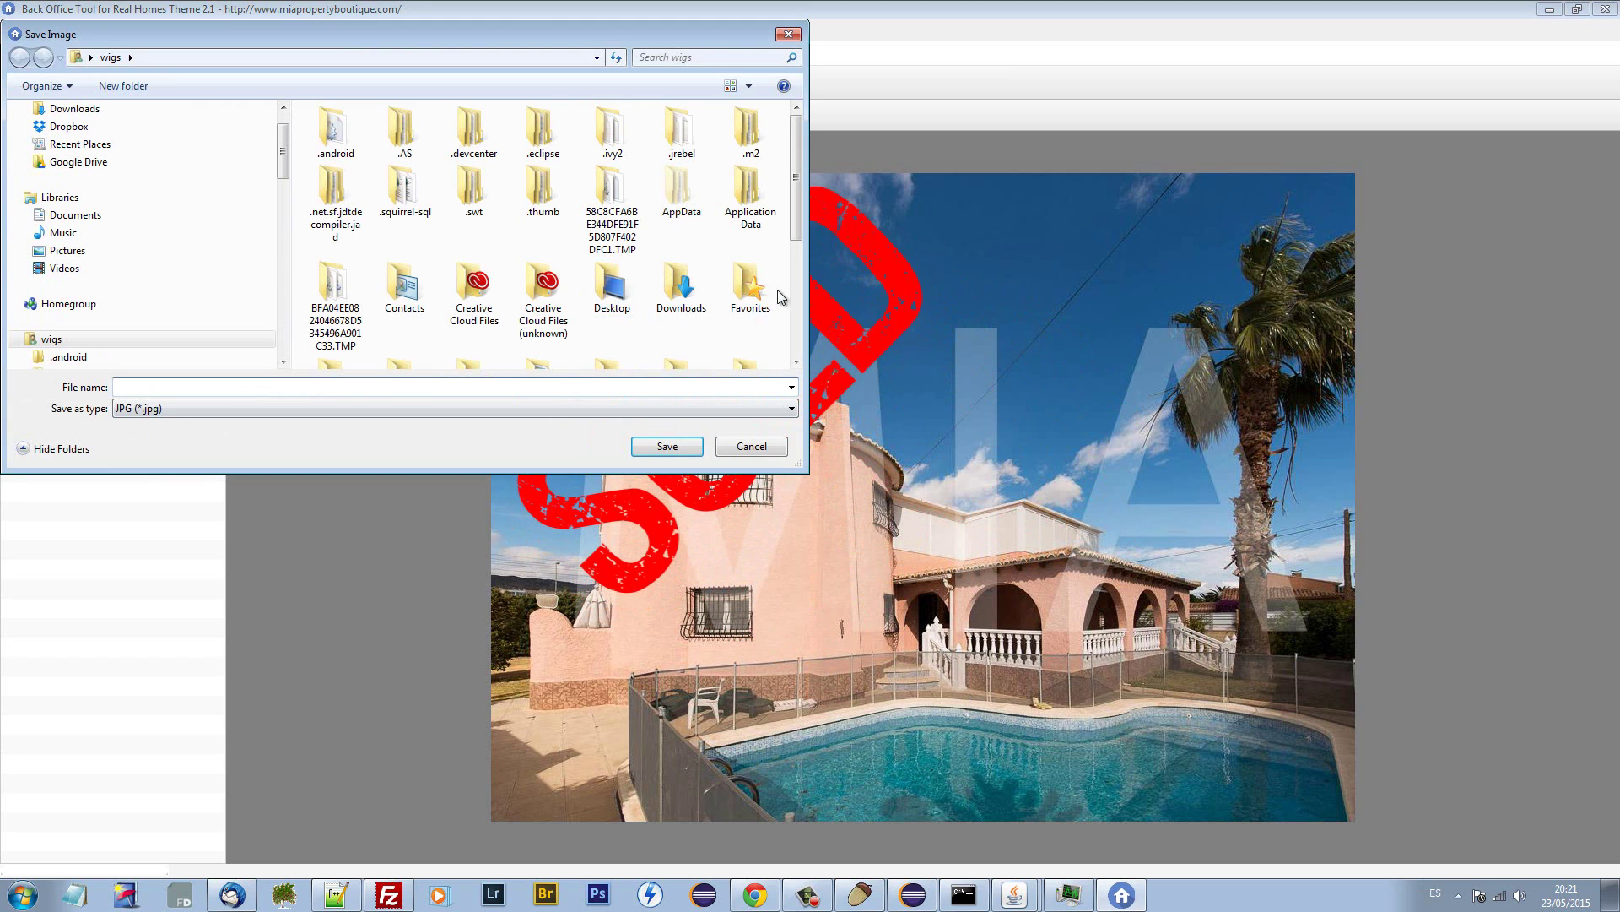
{"action": "left_click_drag", "start_coordinate": [798, 213], "coordinate": [798, 329]}
{"action": "left_click", "coordinate": [543, 302]}
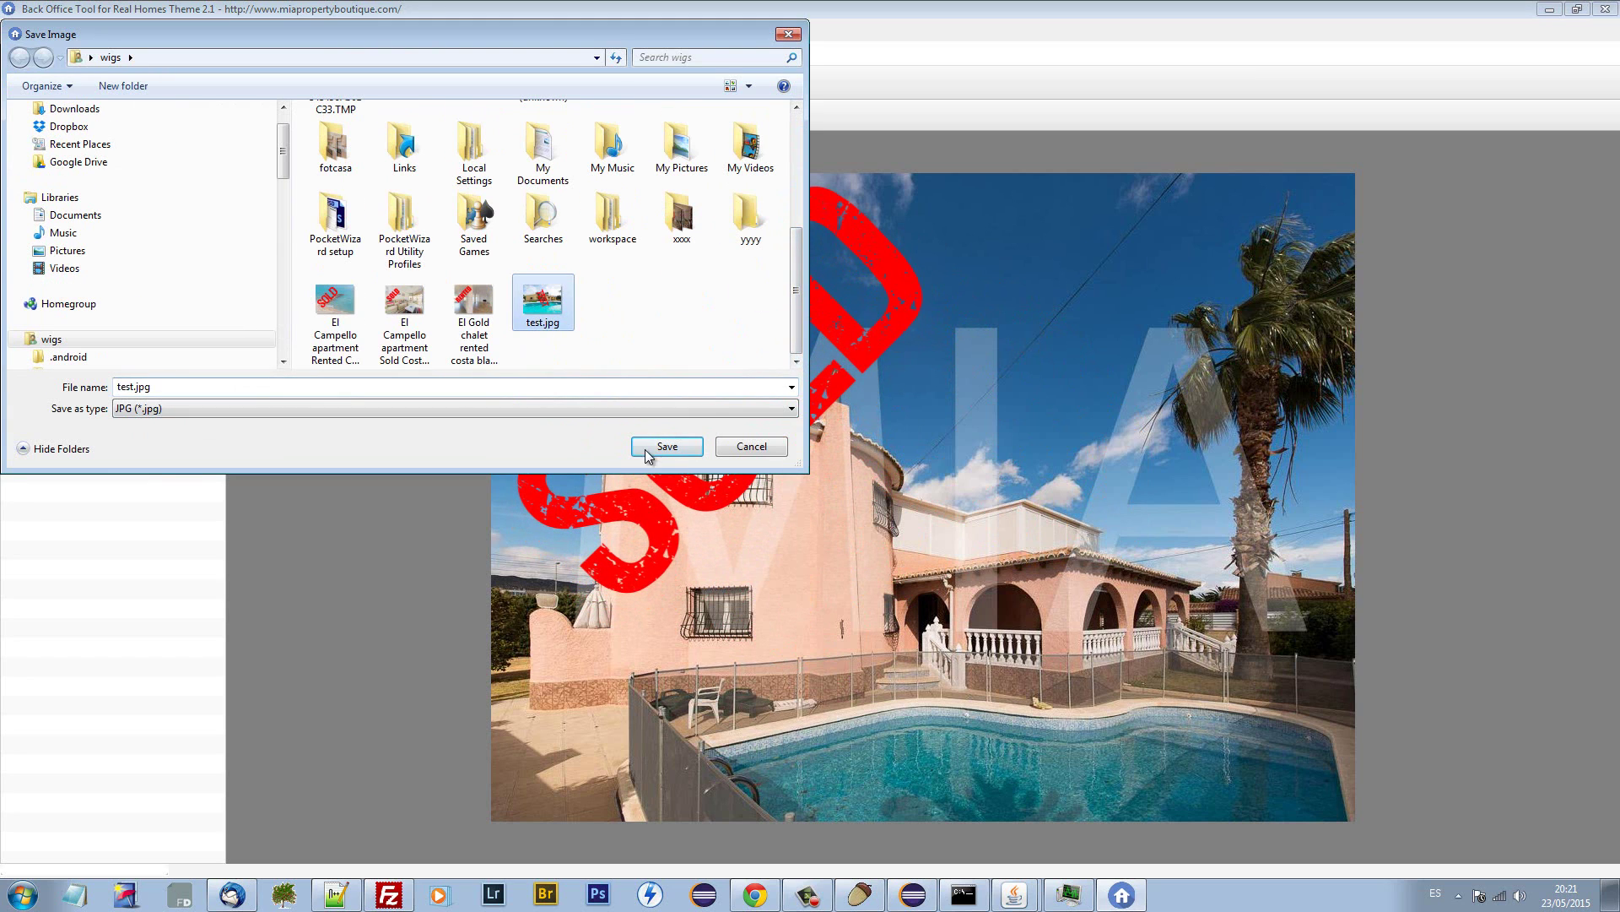
{"action": "left_click", "coordinate": [645, 449]}
{"action": "left_click", "coordinate": [860, 449]}
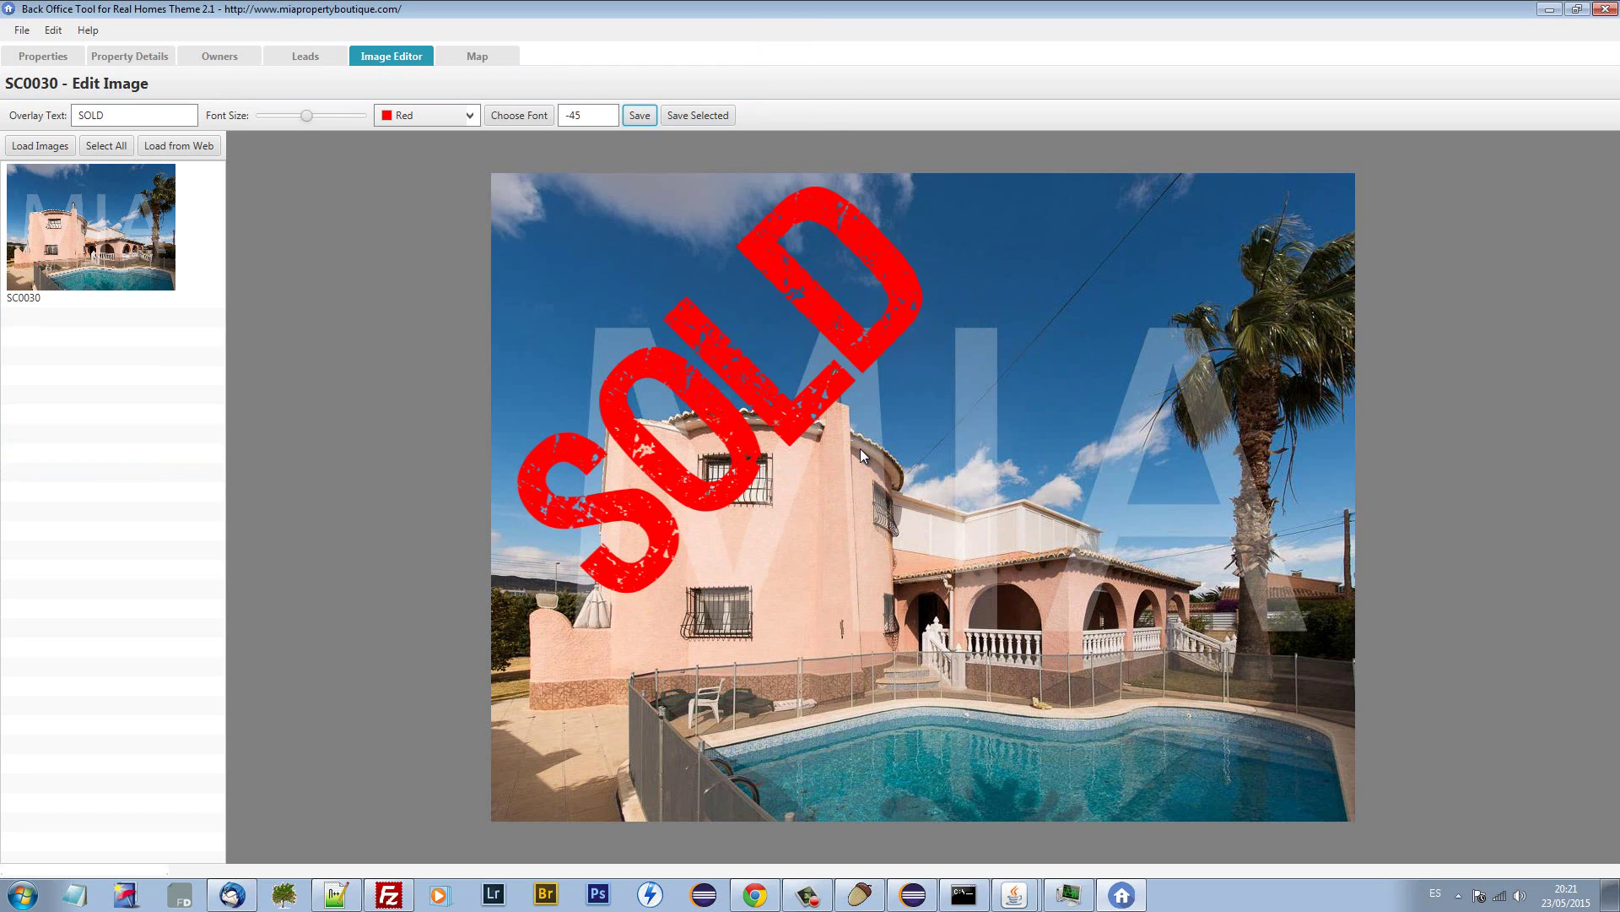
Preview the saved test.jpg in Windows Photo Viewer, then close the preview and leave the save dialog without saving.
{"action": "left_click", "coordinate": [639, 114]}
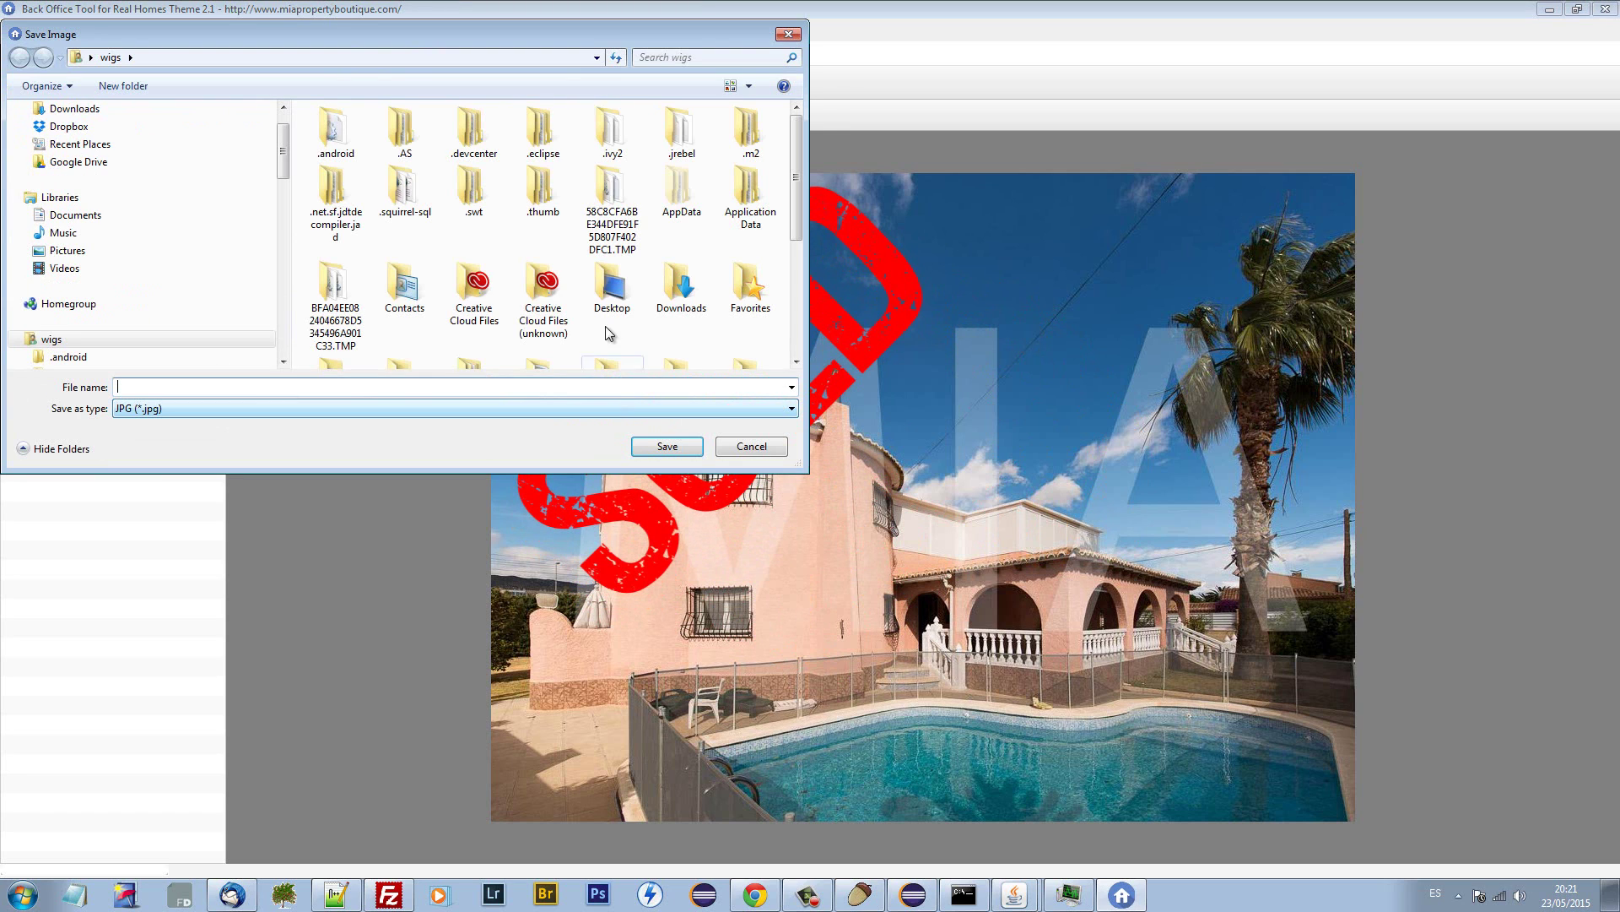
{"action": "scroll", "coordinate": [610, 306], "scroll_direction": "down", "scroll_amount": 3}
{"action": "right_click", "coordinate": [554, 300]}
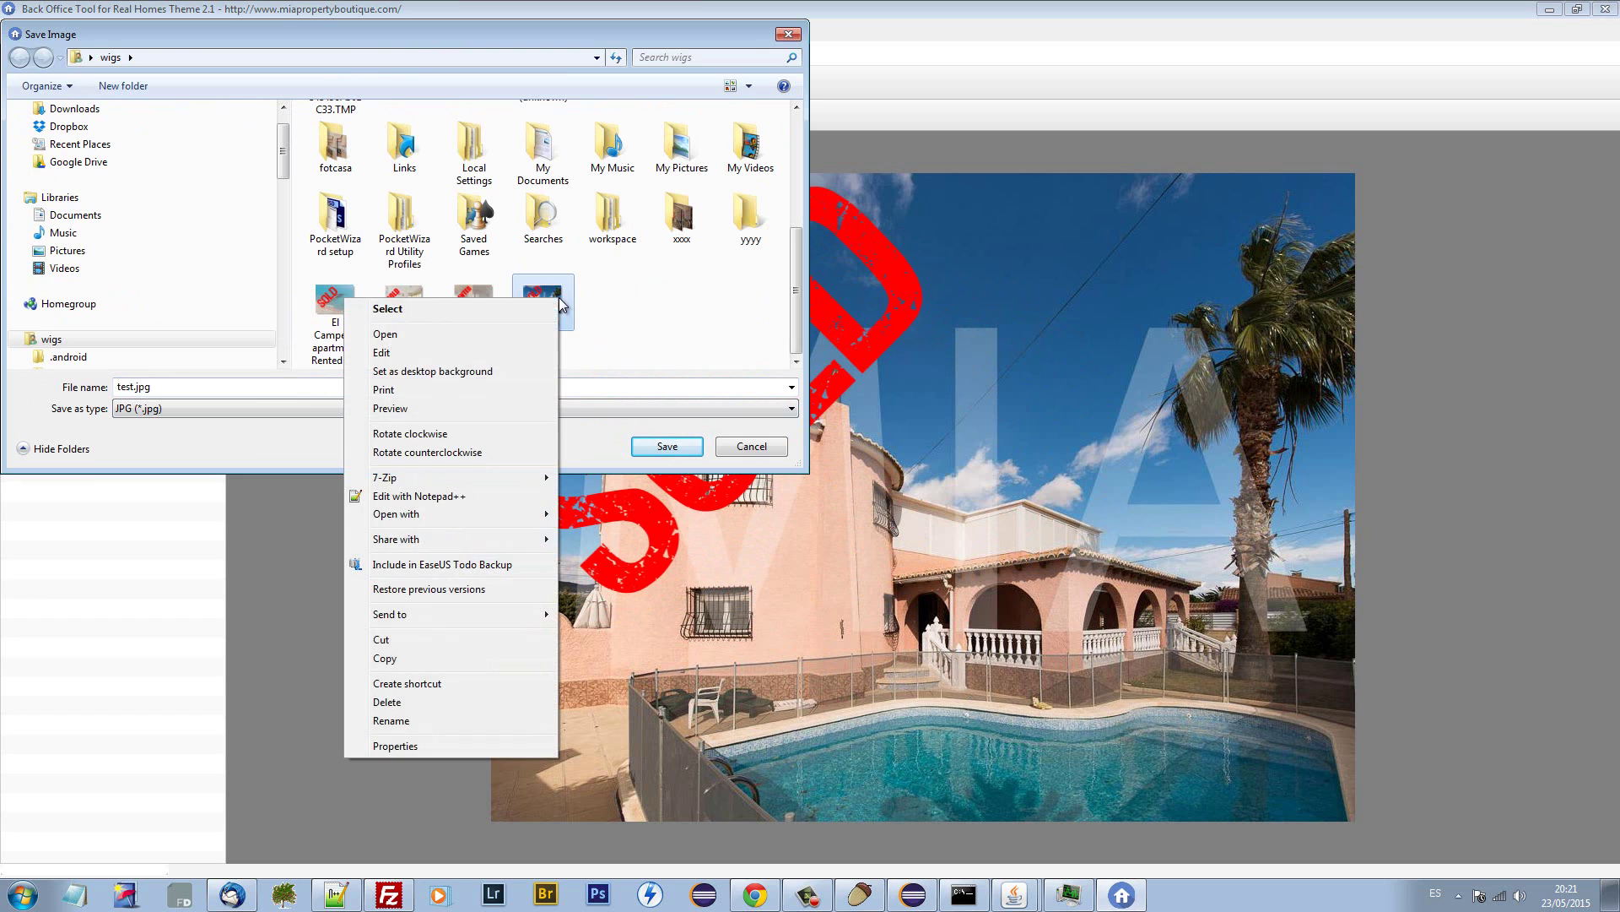
{"action": "left_click", "coordinate": [483, 410]}
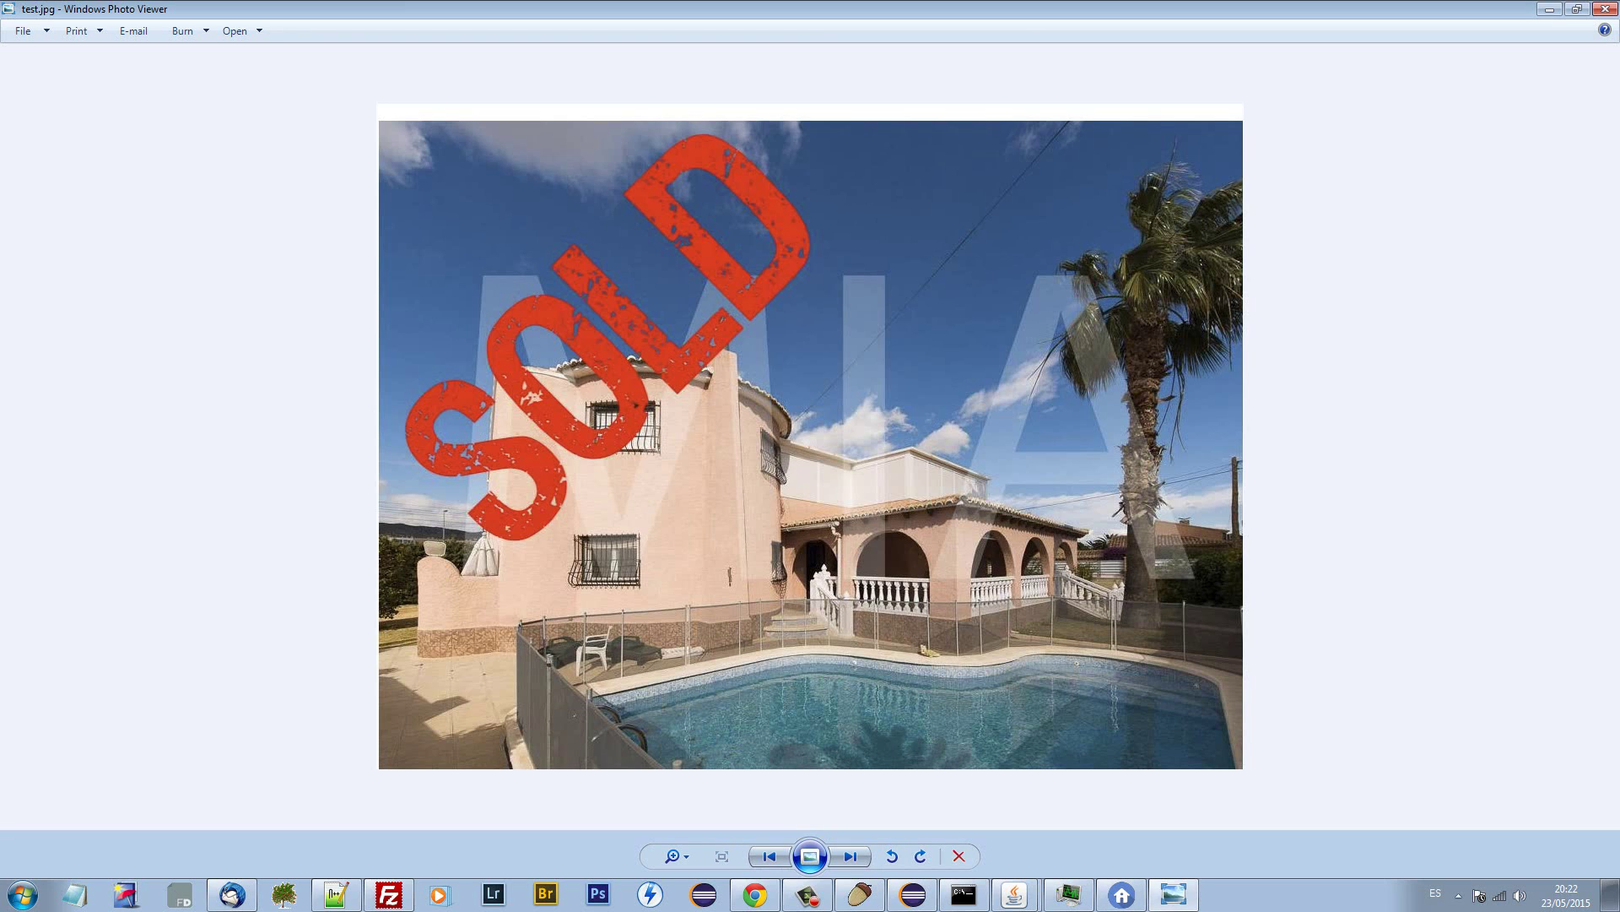
{"action": "left_click", "coordinate": [1606, 9]}
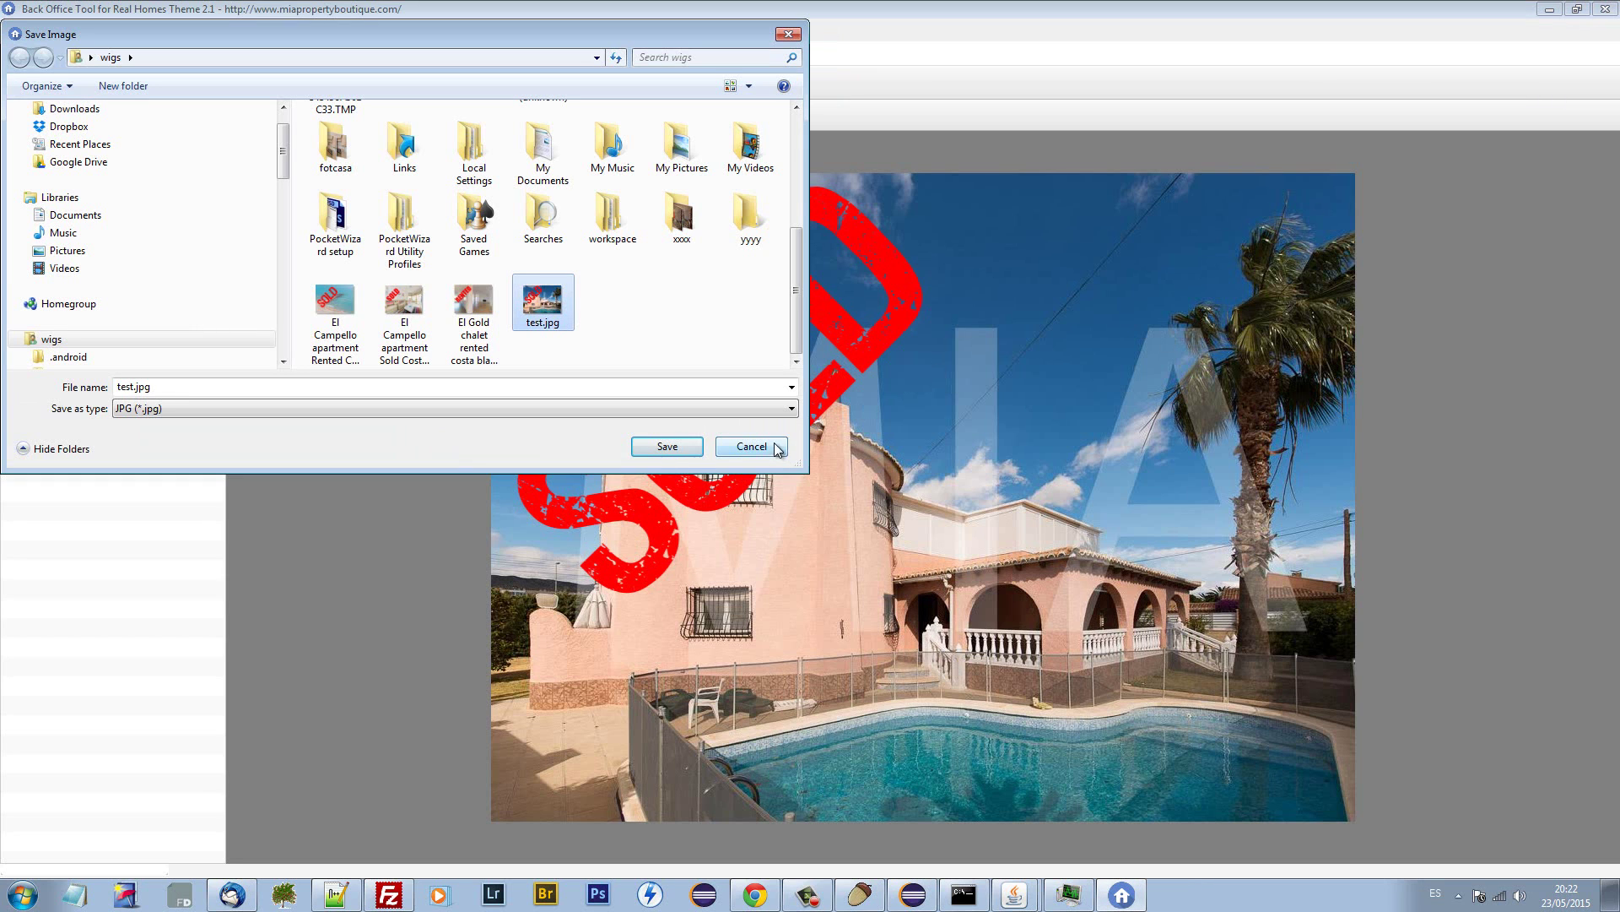
{"action": "left_click", "coordinate": [774, 447]}
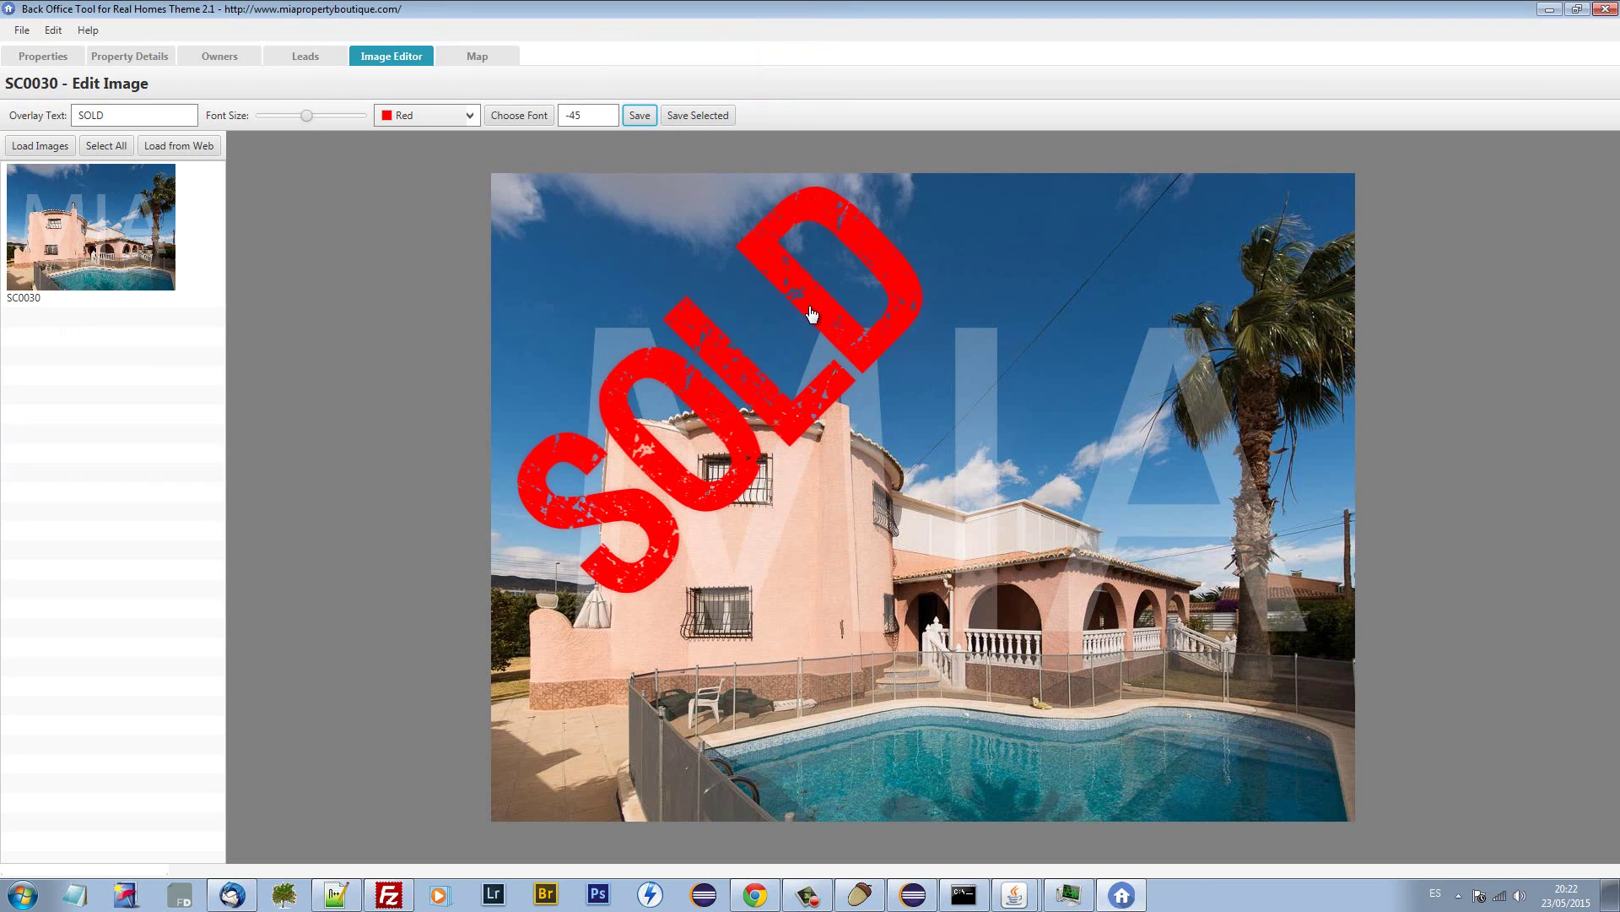
Return to the properties list and show the sold properties instead of the for-sale ones.
{"action": "left_click", "coordinate": [56, 58]}
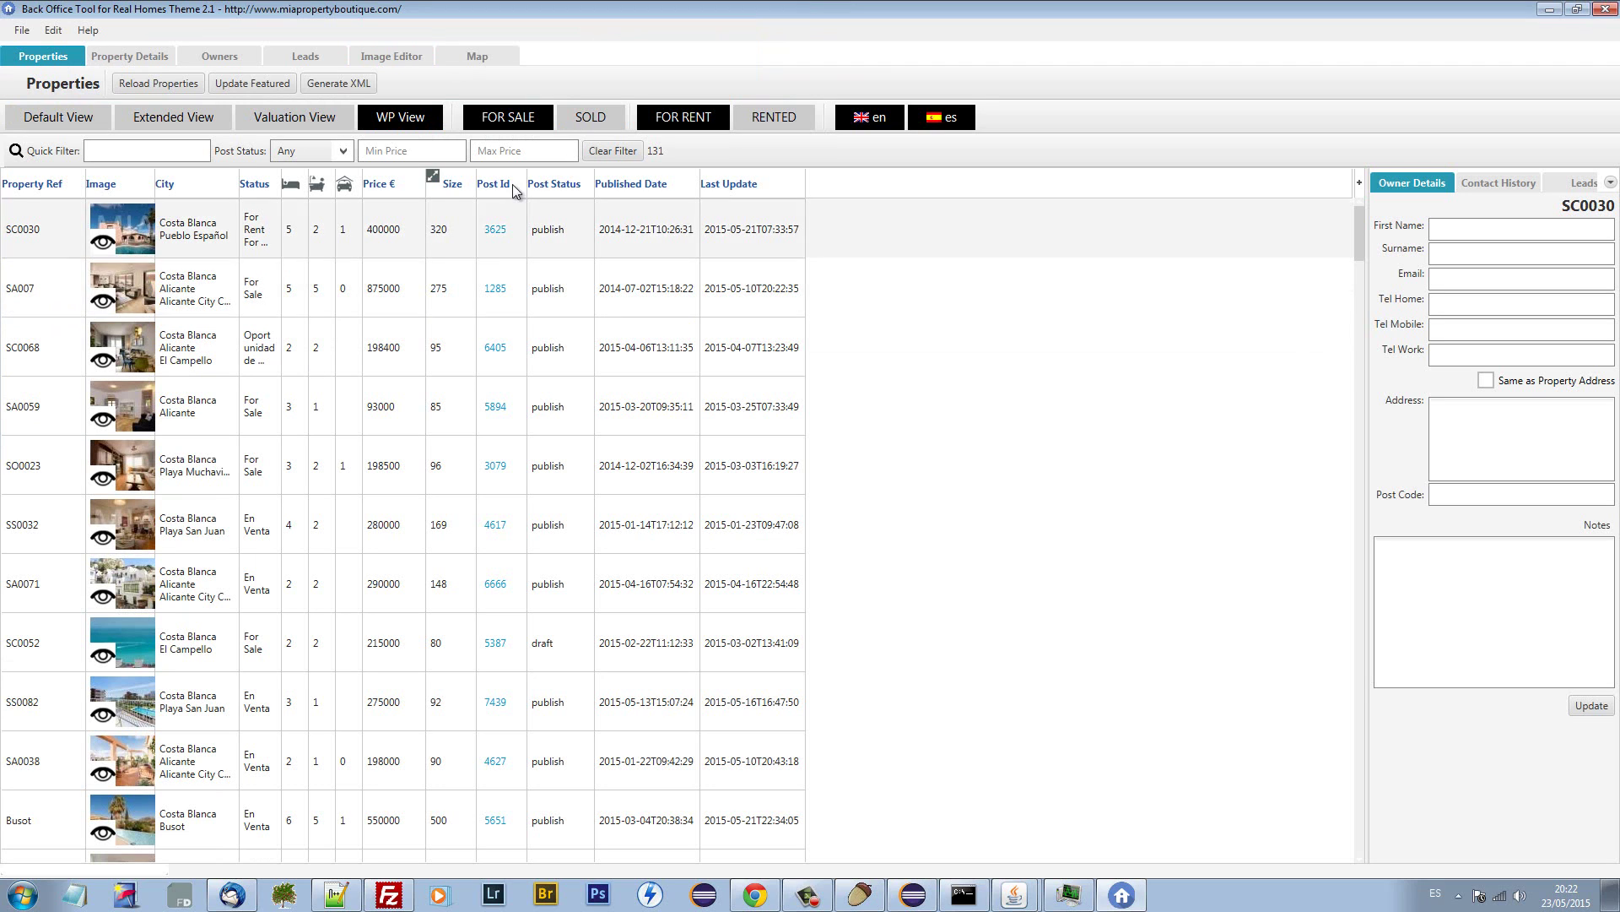
{"action": "left_click", "coordinate": [623, 117]}
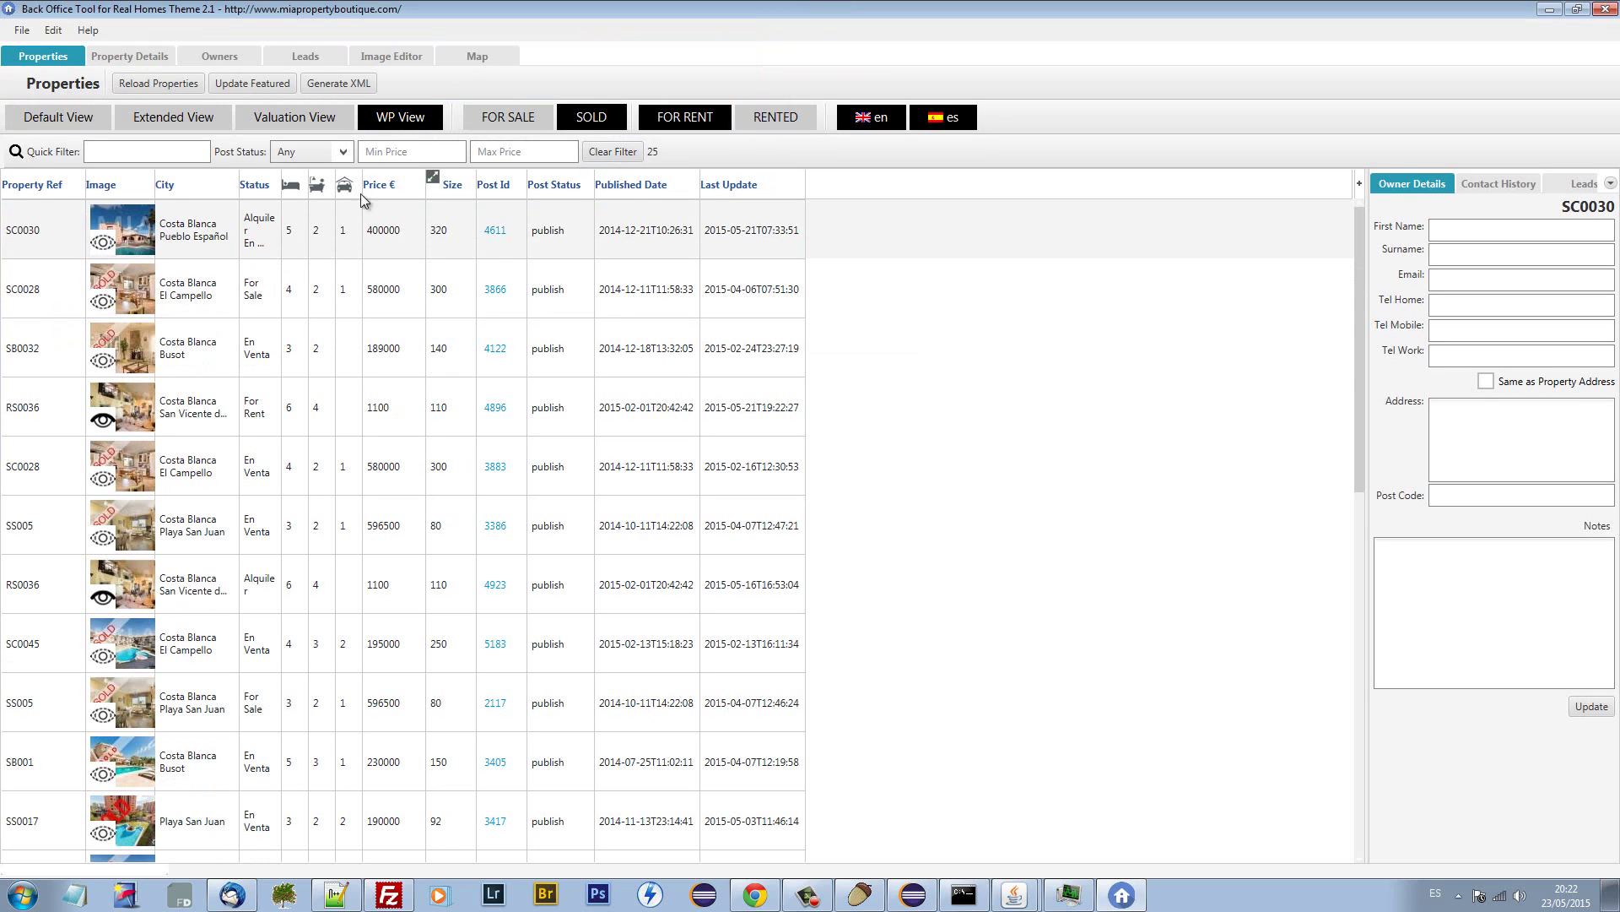
{"action": "left_click", "coordinate": [504, 119]}
{"action": "left_click", "coordinate": [590, 114]}
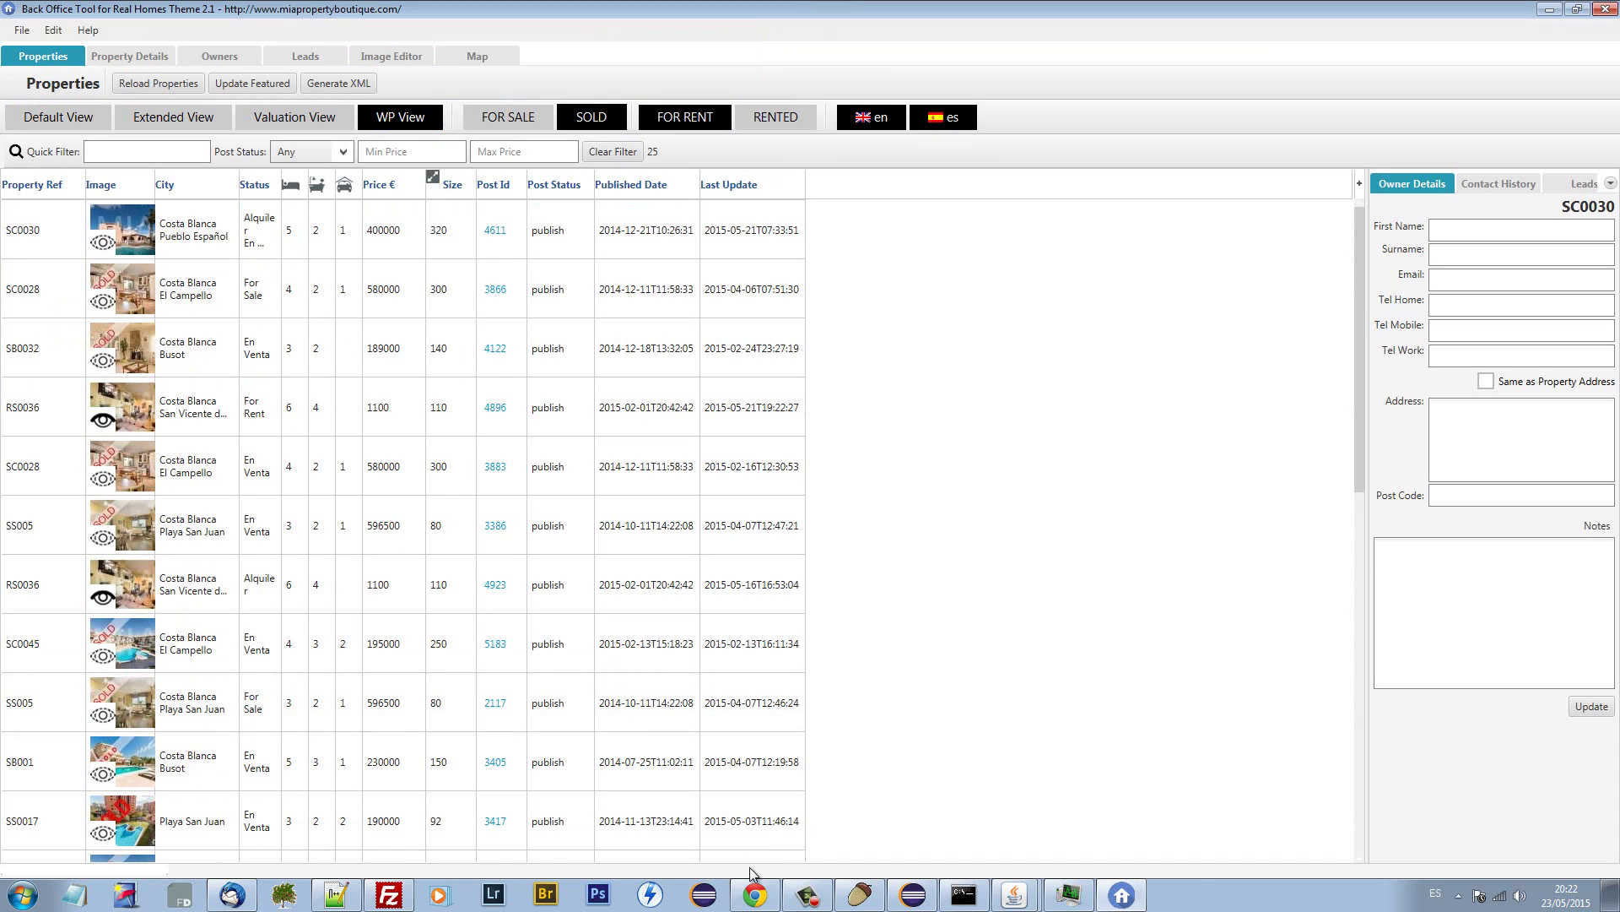
Copy the reference SC0030 from the first listing, switch to the website in Chrome and search for that property ID.
{"action": "double_click", "coordinate": [28, 230]}
{"action": "key", "text": "ctrl+c"}
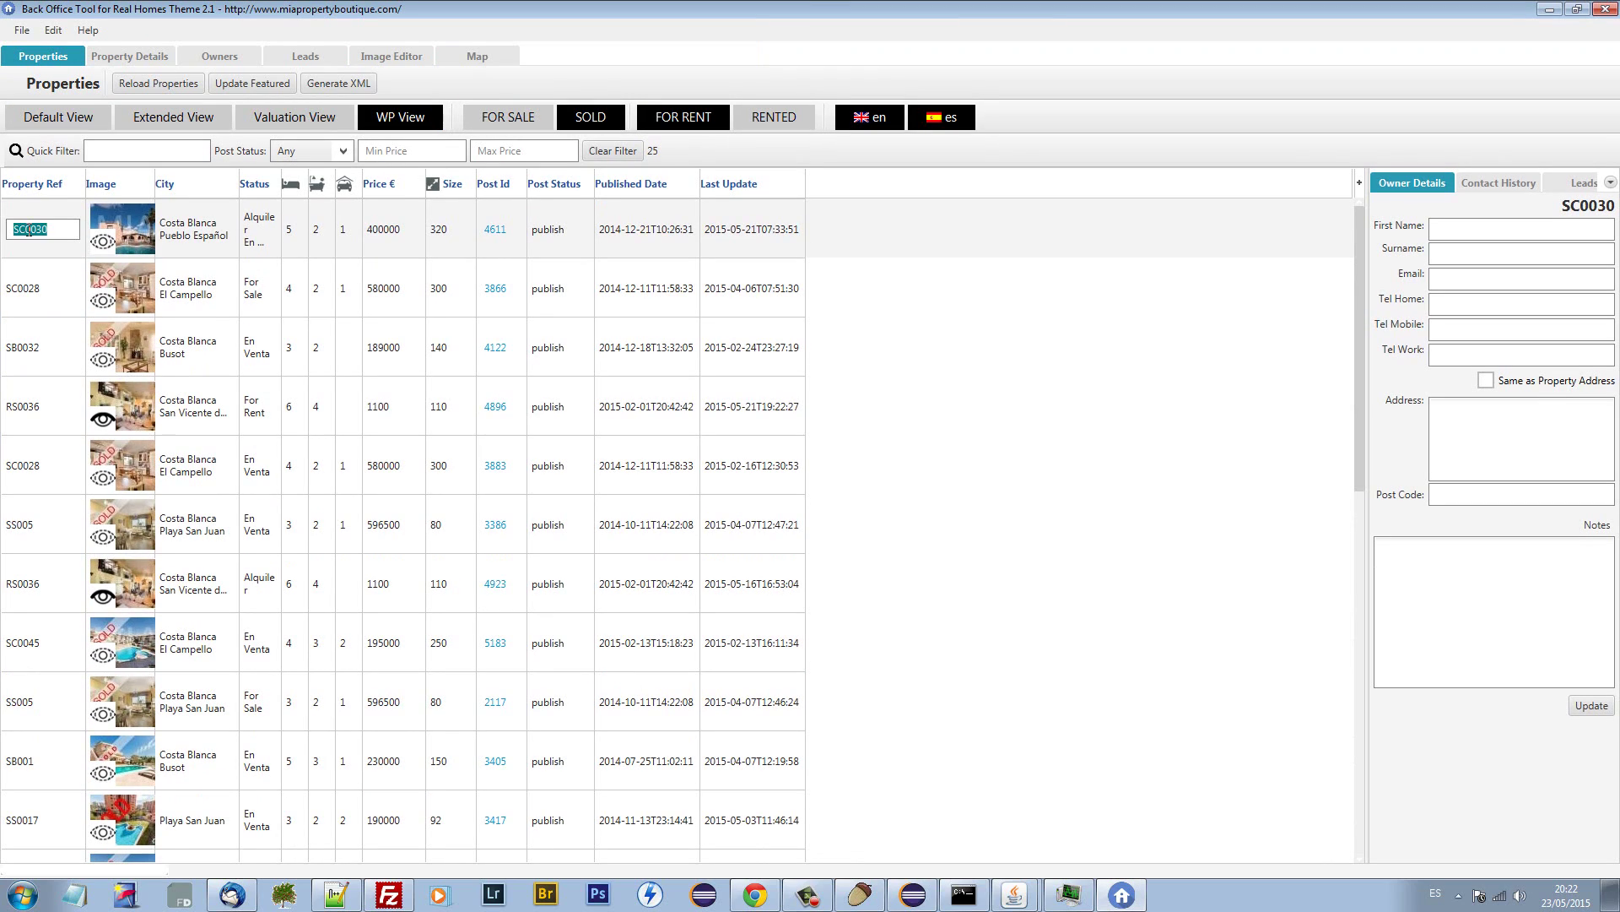
{"action": "left_click", "coordinate": [756, 895]}
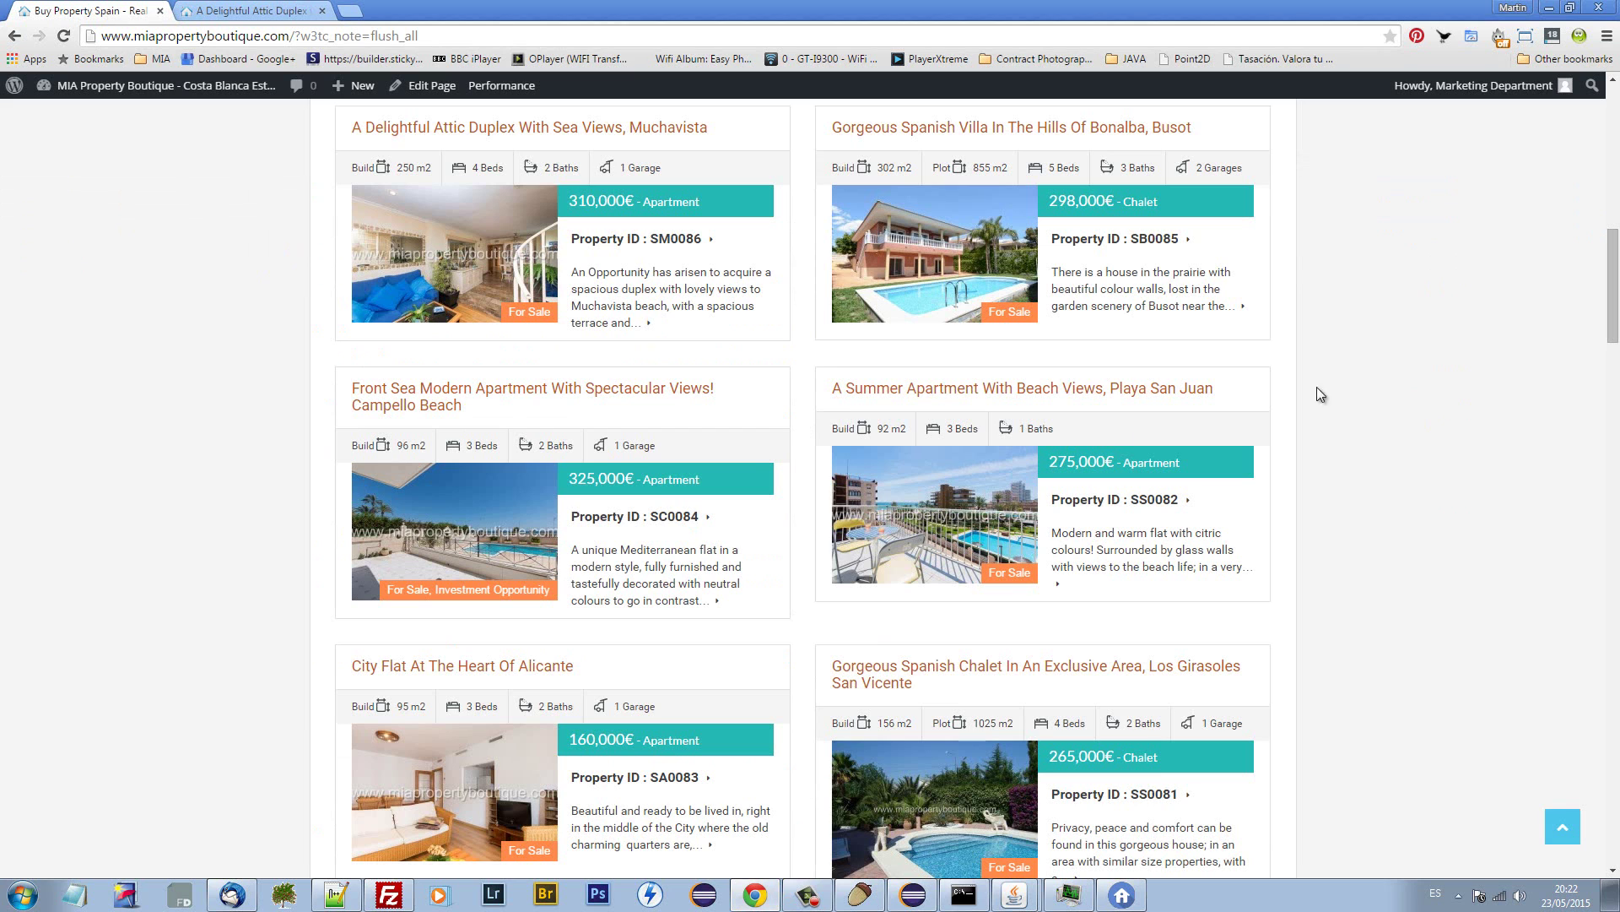
{"action": "key", "text": "F5"}
{"action": "scroll", "coordinate": [1070, 332], "scroll_direction": "up", "scroll_amount": 4}
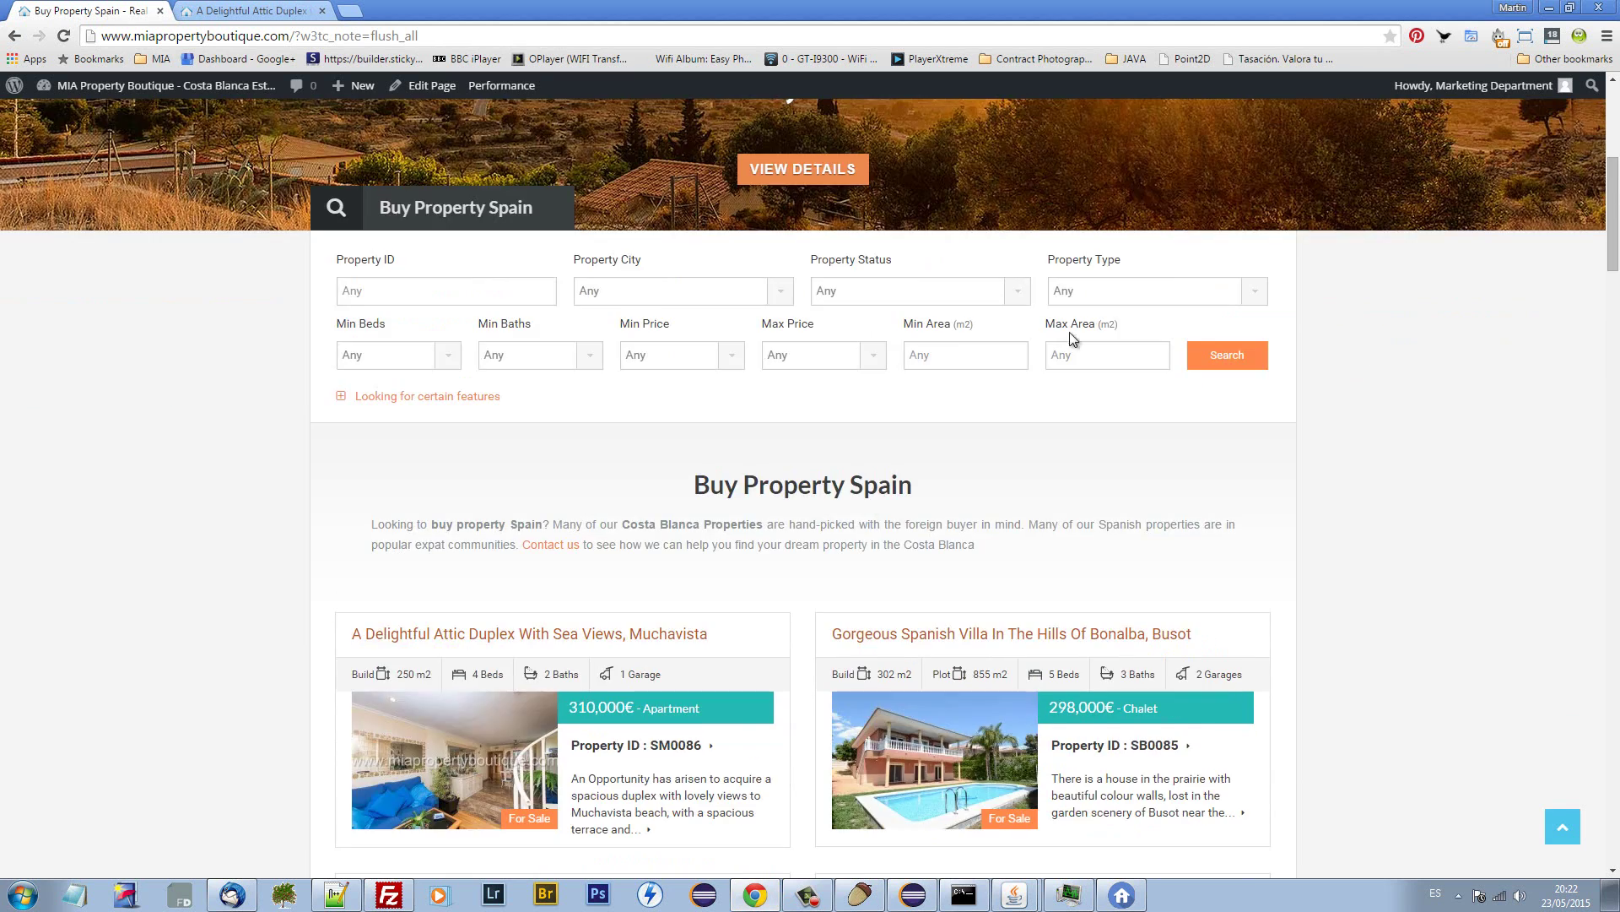
{"action": "left_click", "coordinate": [422, 287]}
{"action": "key", "text": "ctrl+v"}
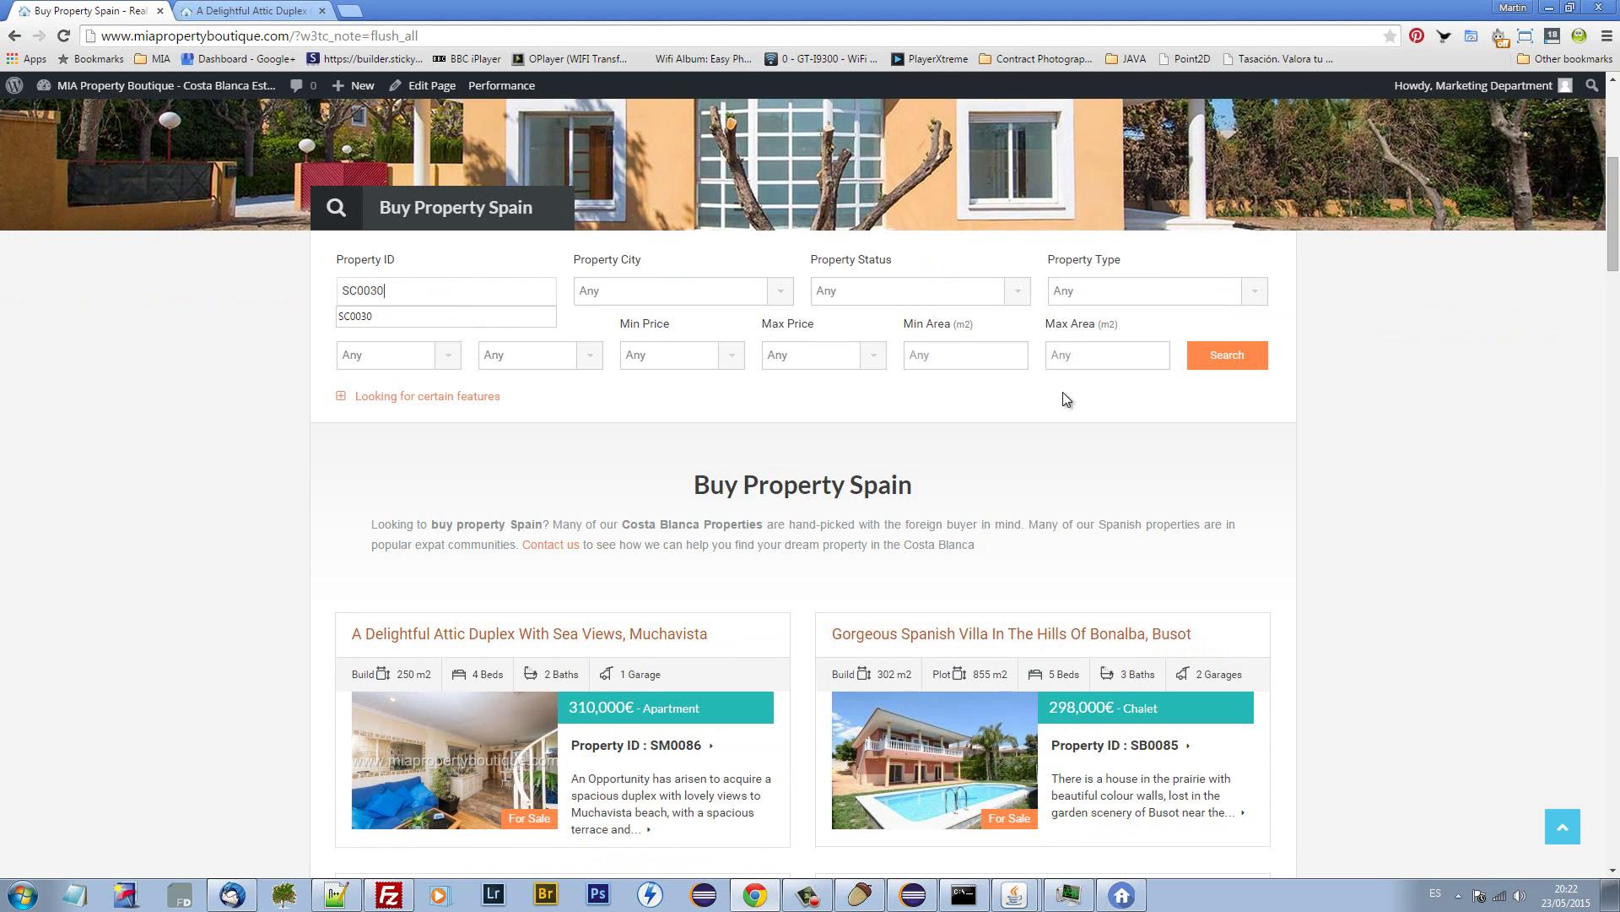
{"action": "left_click", "coordinate": [1217, 354]}
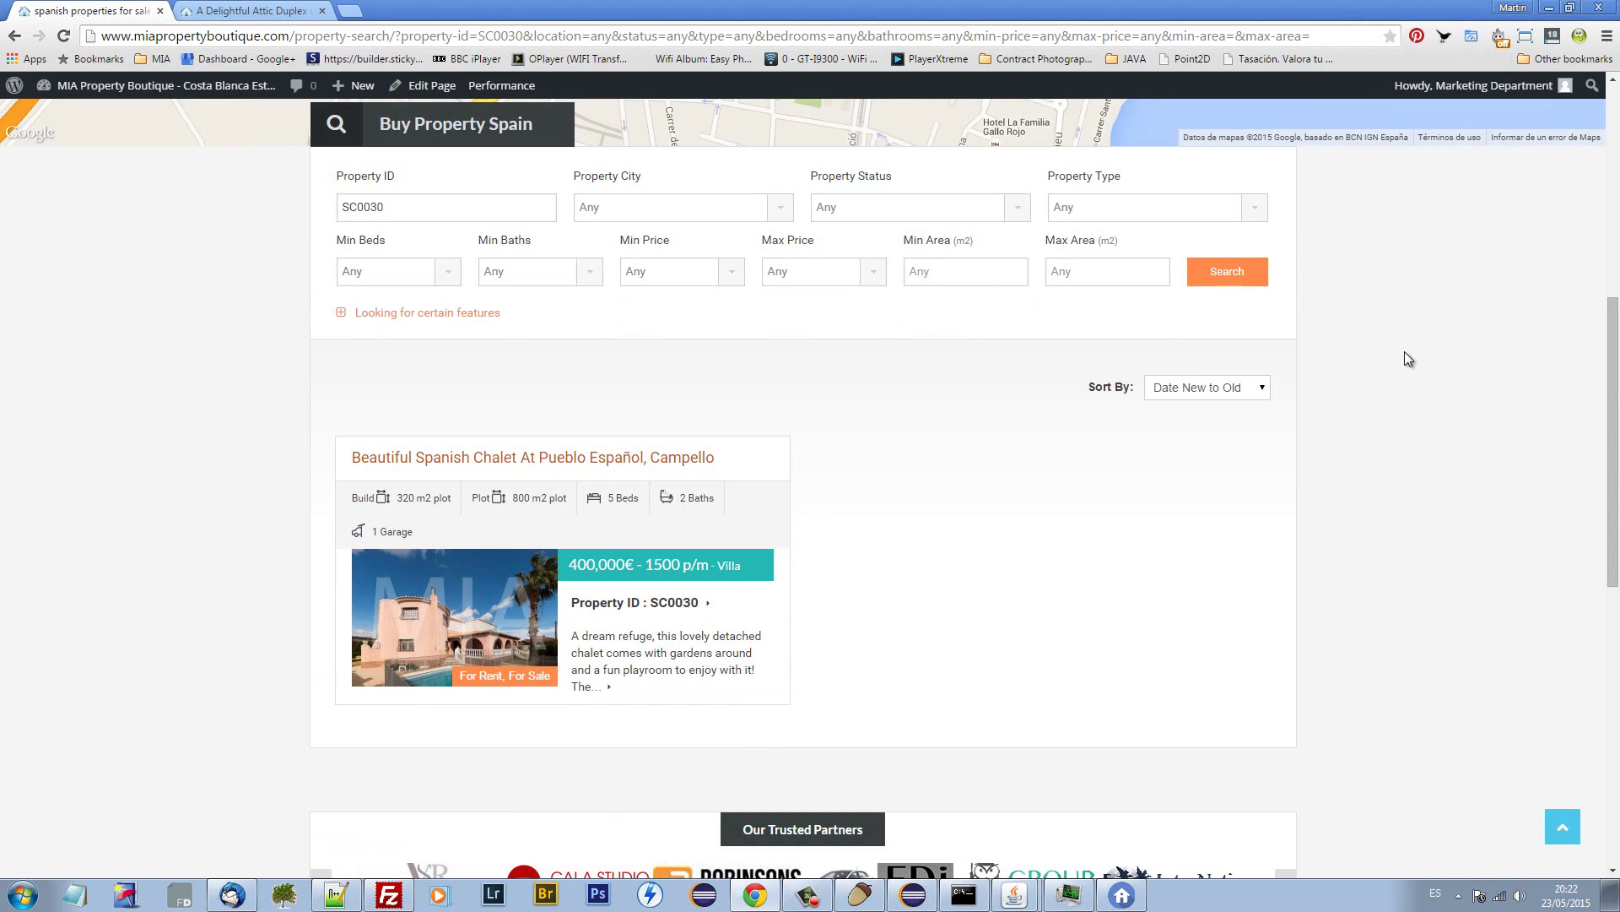
Recheck the sold list, return to the website, switch it to Spanish and search for property reference SC0030.
{"action": "key", "text": "alt+Tab"}
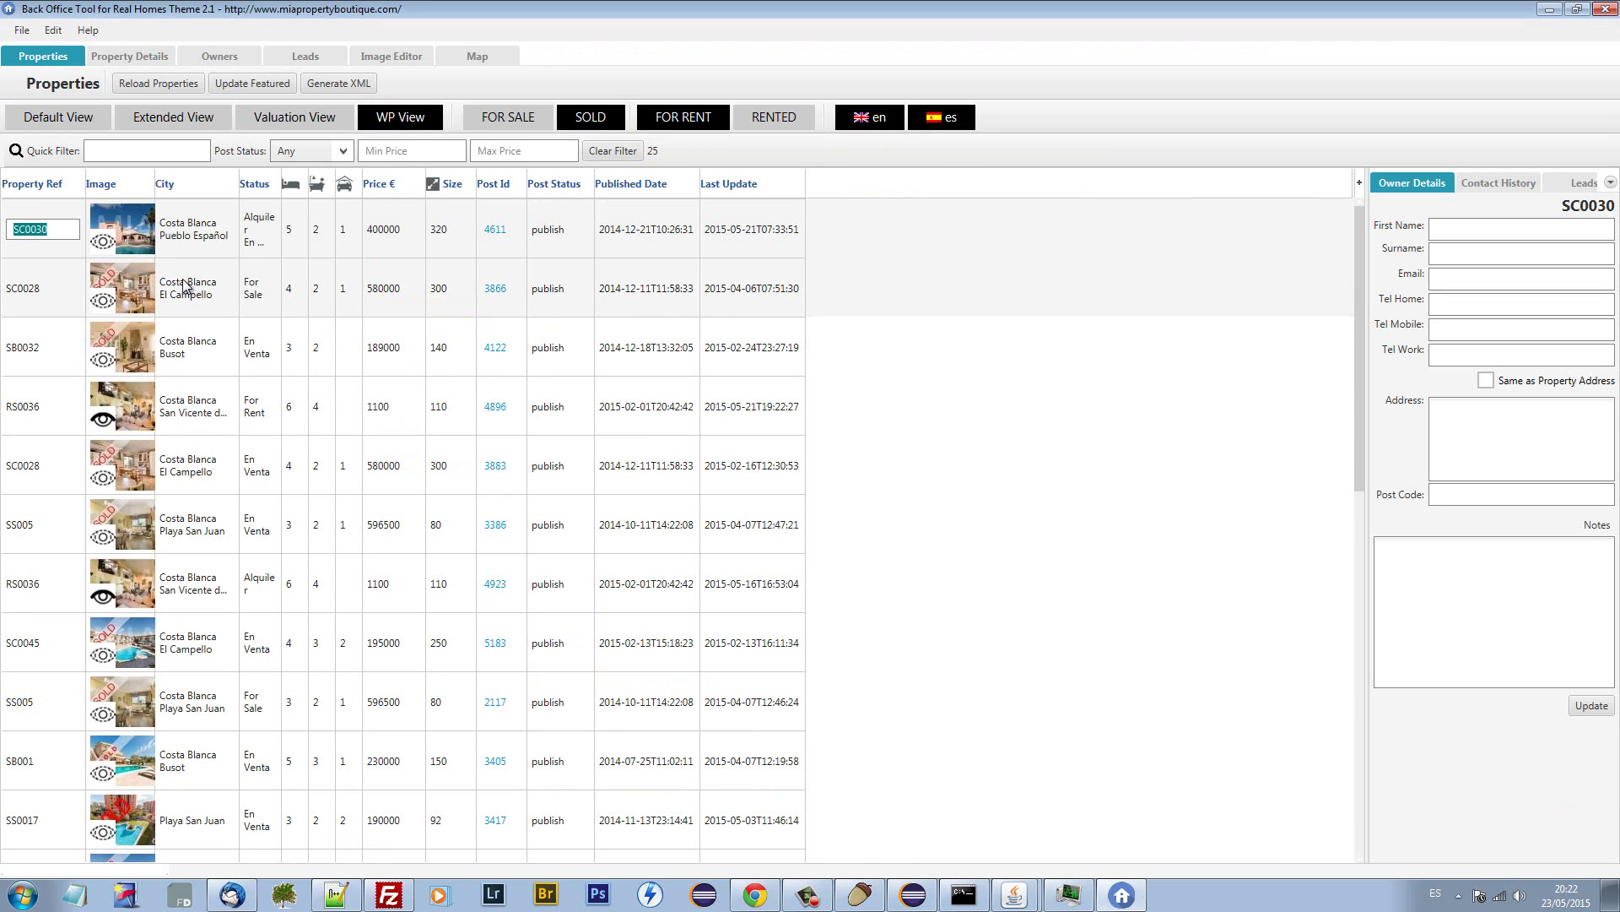
{"action": "key", "text": "alt+Tab"}
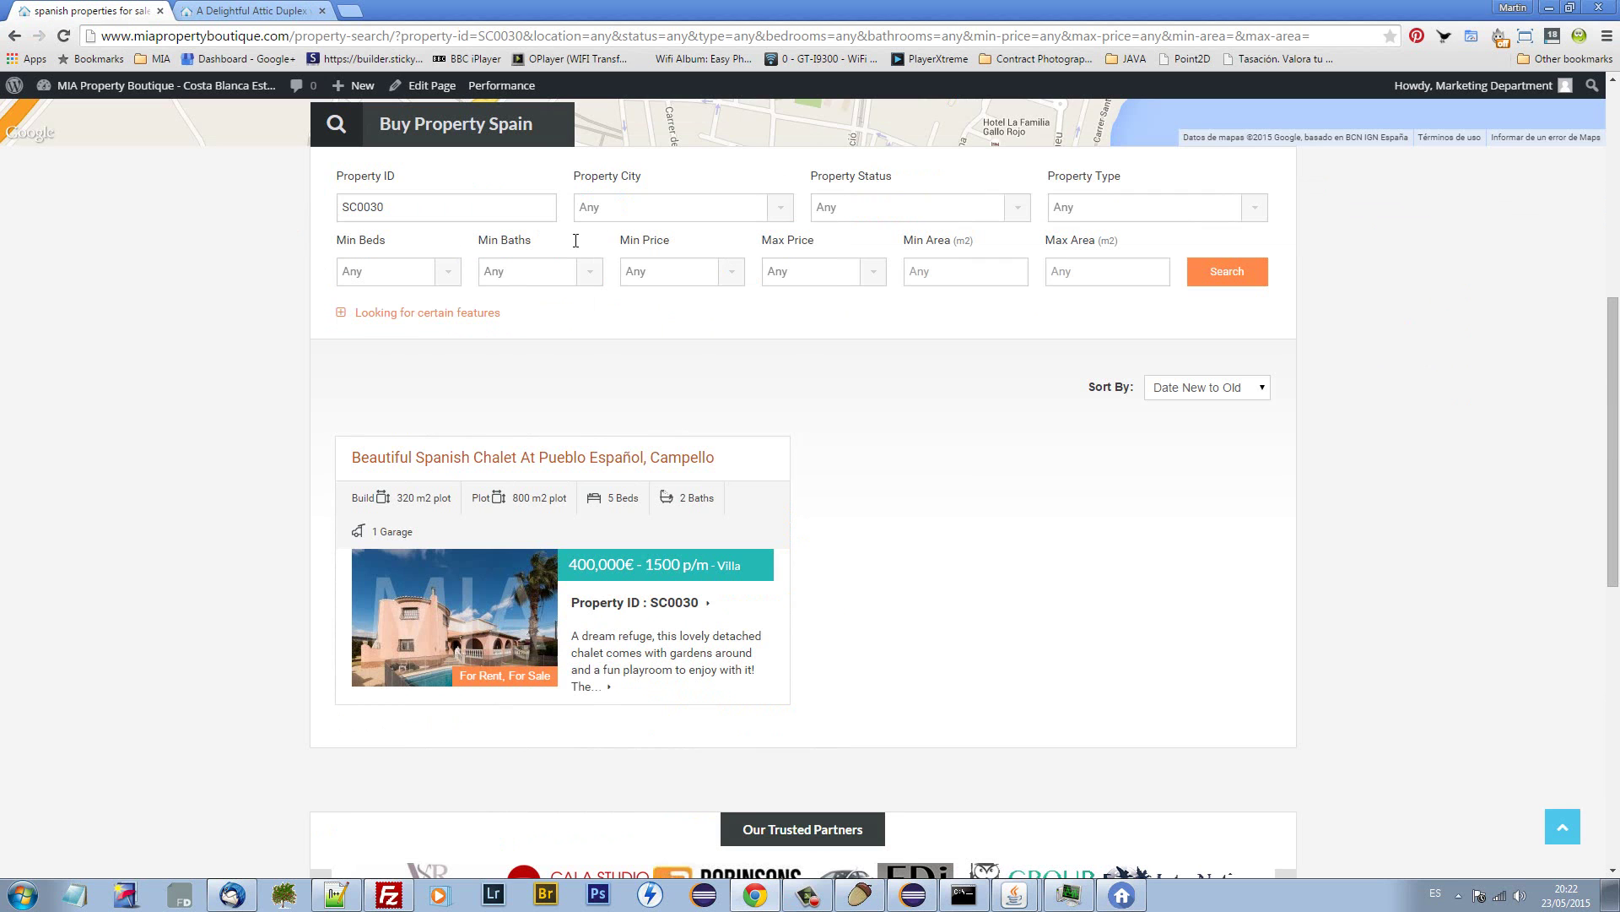
{"action": "scroll", "coordinate": [565, 414], "scroll_direction": "up", "scroll_amount": 5}
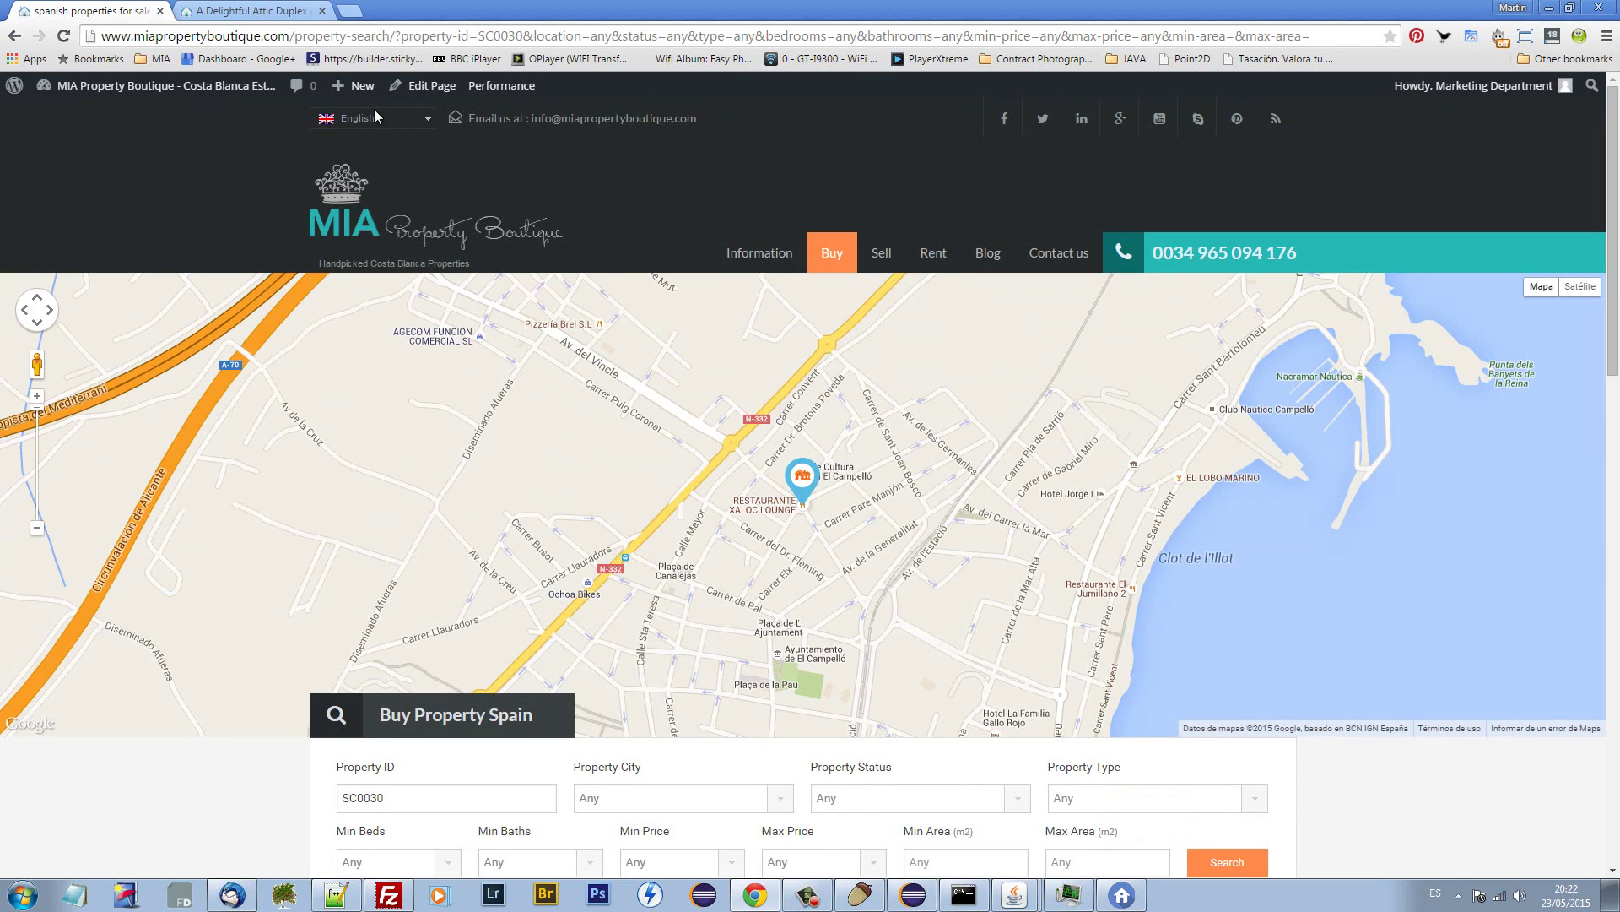
{"action": "left_click", "coordinate": [400, 140]}
{"action": "scroll", "coordinate": [166, 419], "scroll_direction": "down", "scroll_amount": 7}
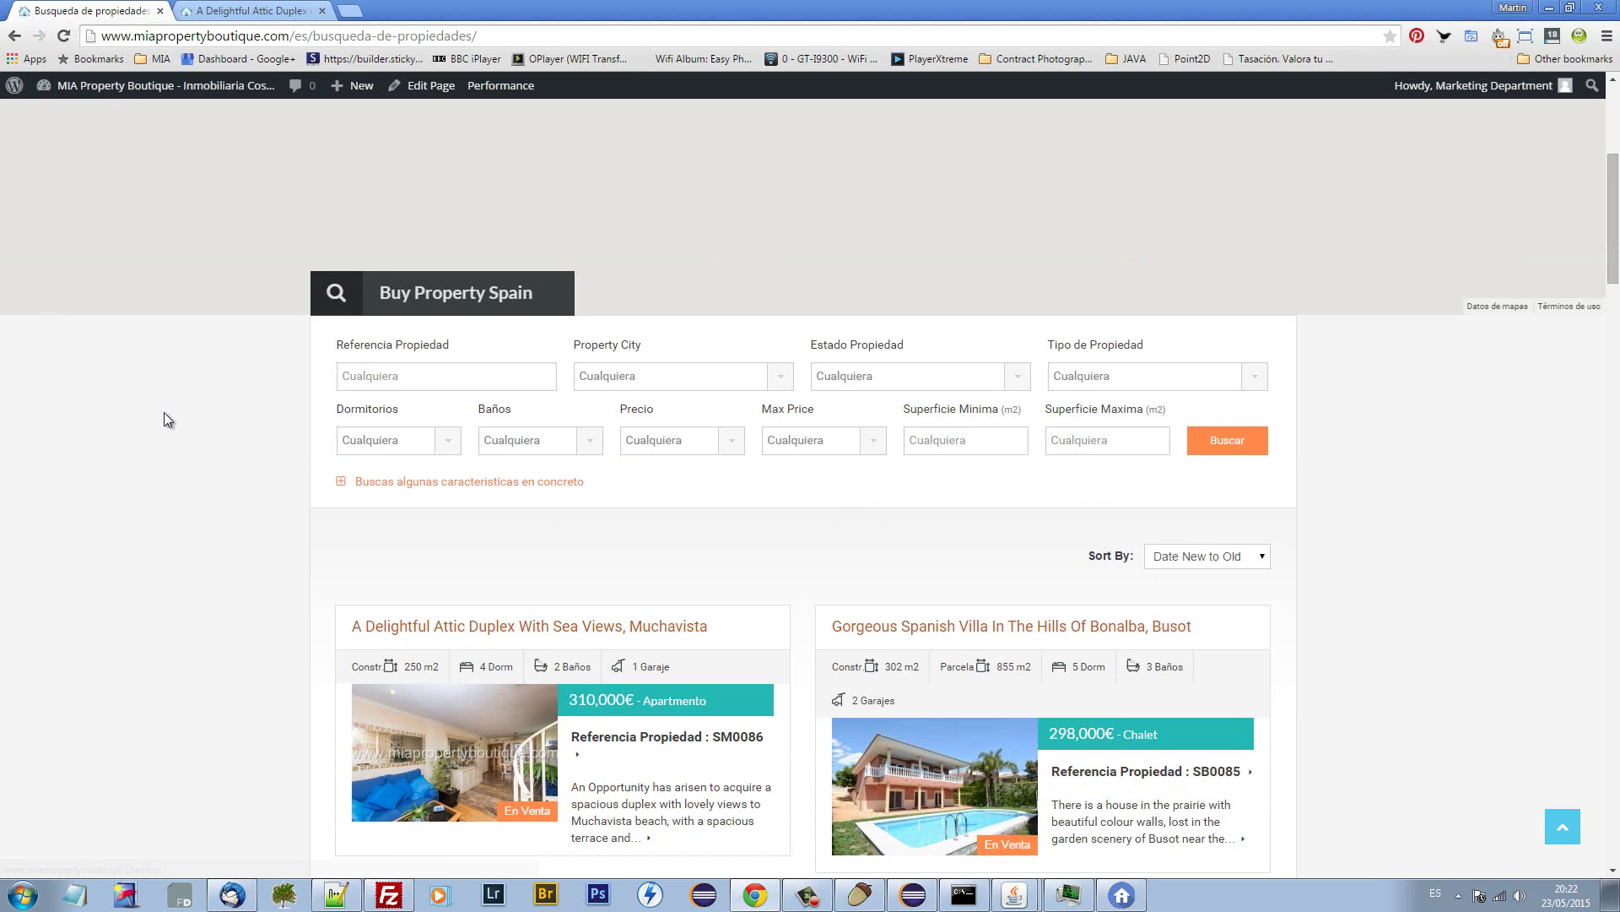
{"action": "left_click", "coordinate": [387, 196]}
{"action": "key", "text": "ctrl+v"}
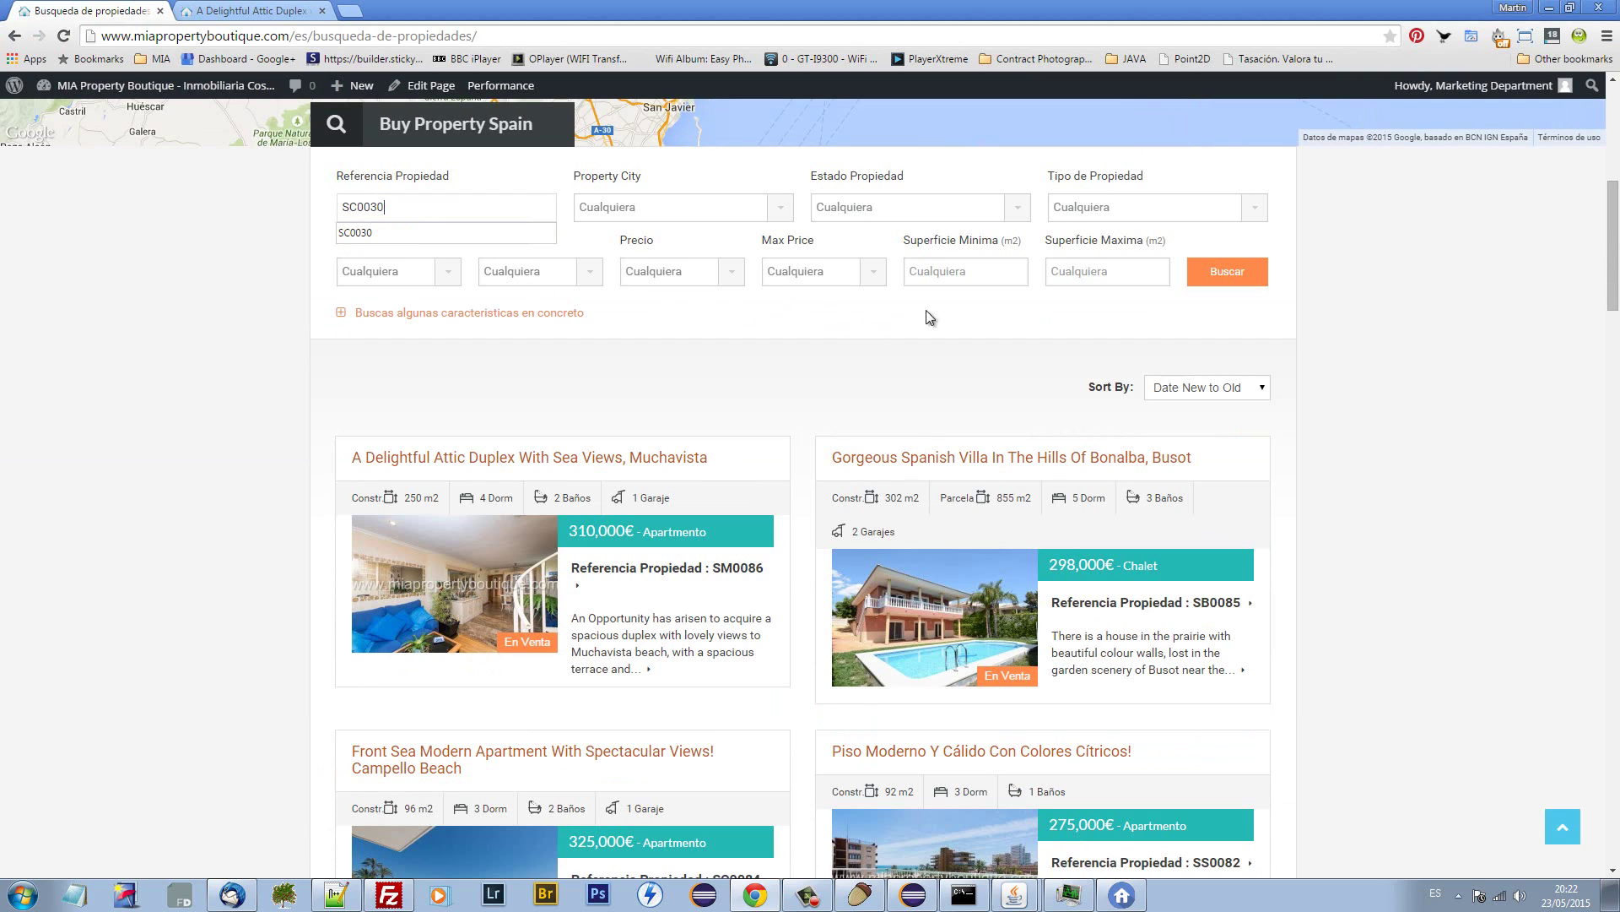
{"action": "left_click", "coordinate": [1257, 273]}
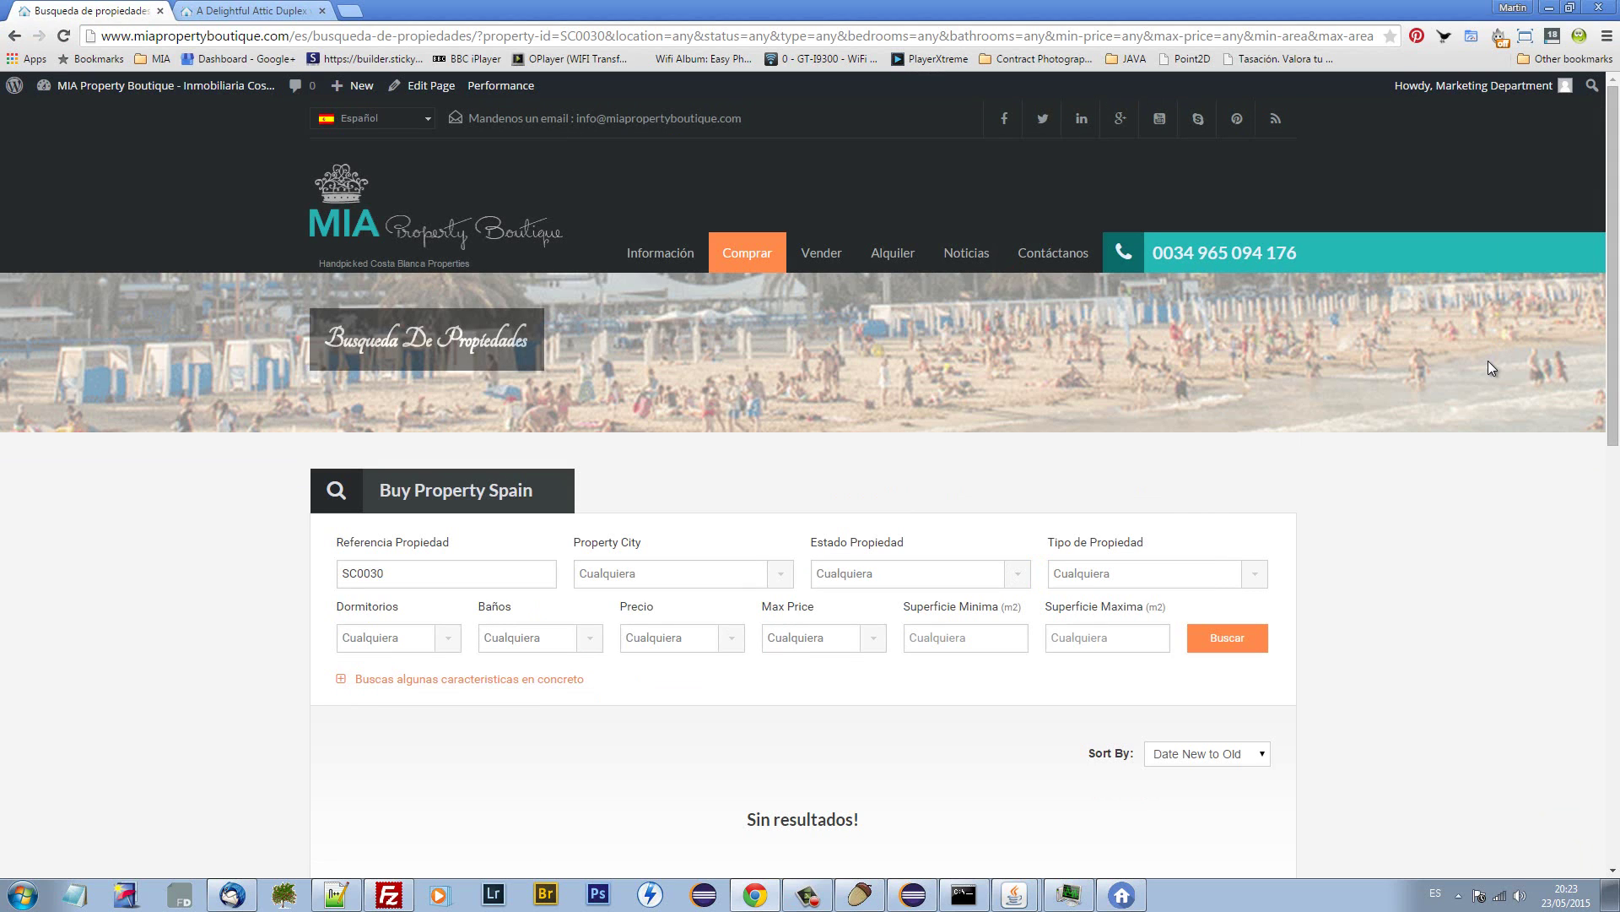
Return to the Back Office Tool, limit the list to sold Spanish listings and open SC0030's page on the website.
{"action": "key", "text": "alt+Tab"}
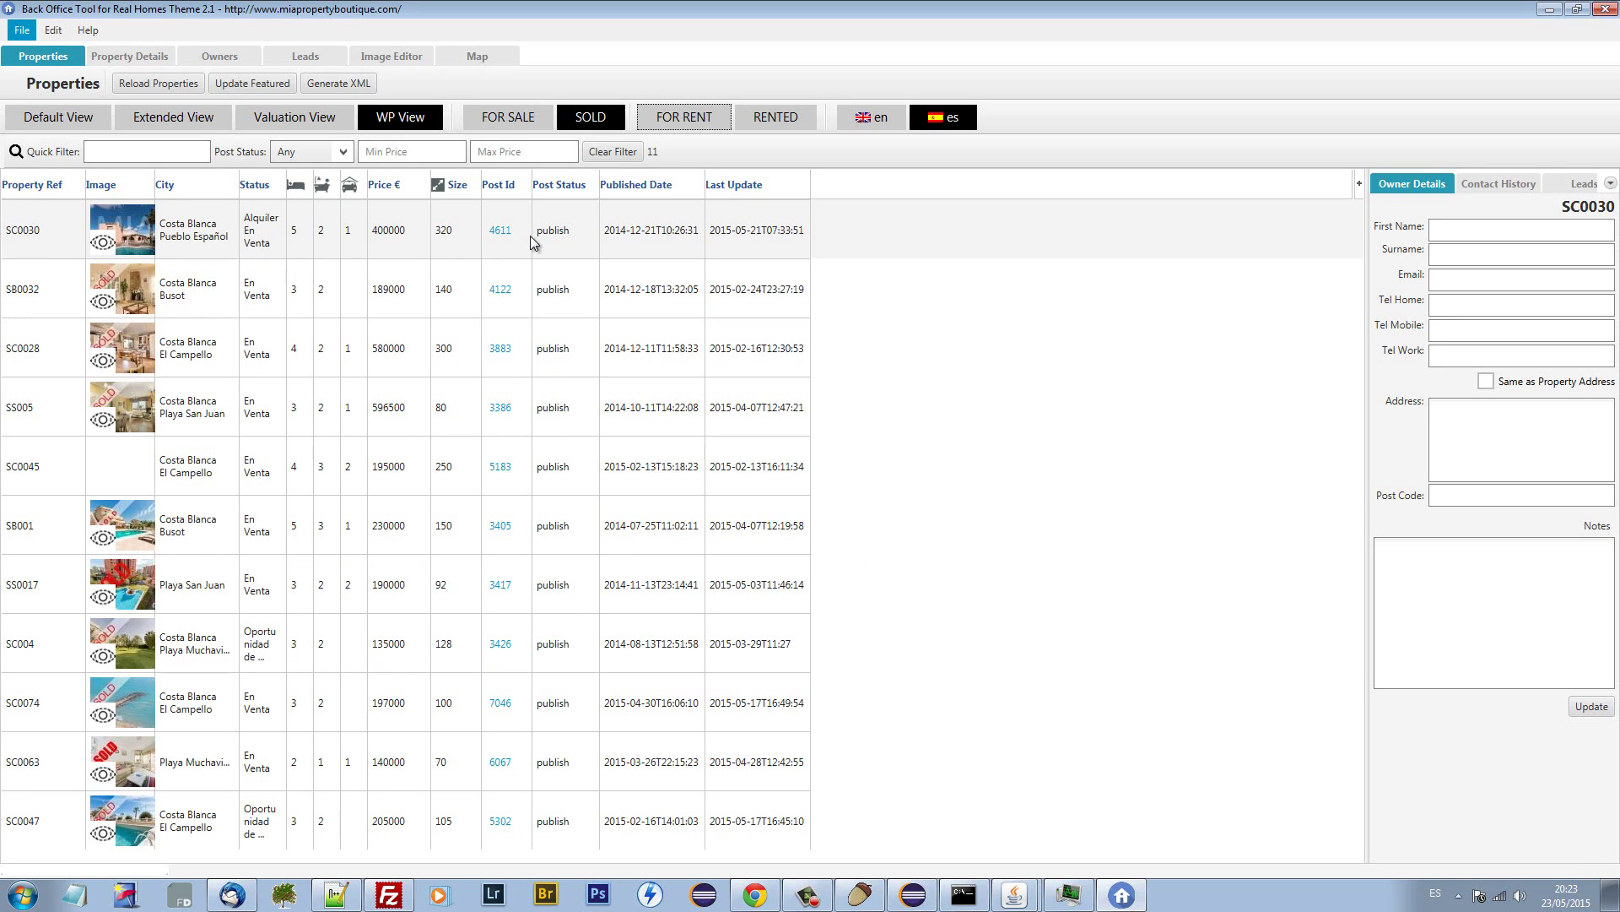
{"action": "left_click", "coordinate": [499, 231]}
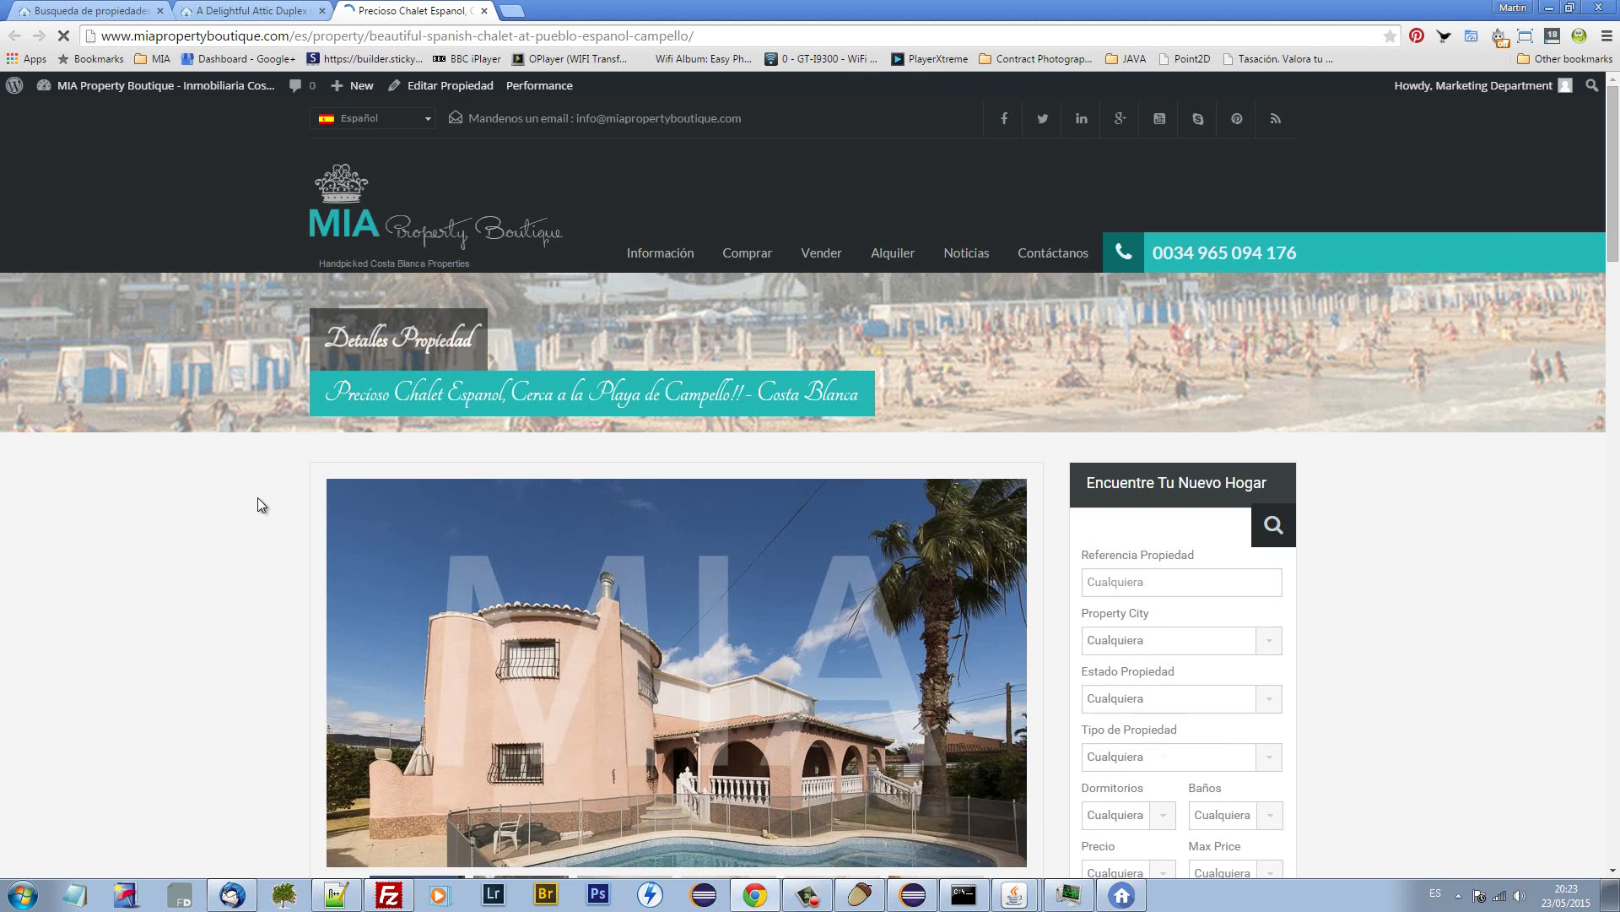
{"action": "scroll", "coordinate": [257, 498], "scroll_direction": "down", "scroll_amount": 2}
{"action": "scroll", "coordinate": [254, 514], "scroll_direction": "down", "scroll_amount": 3}
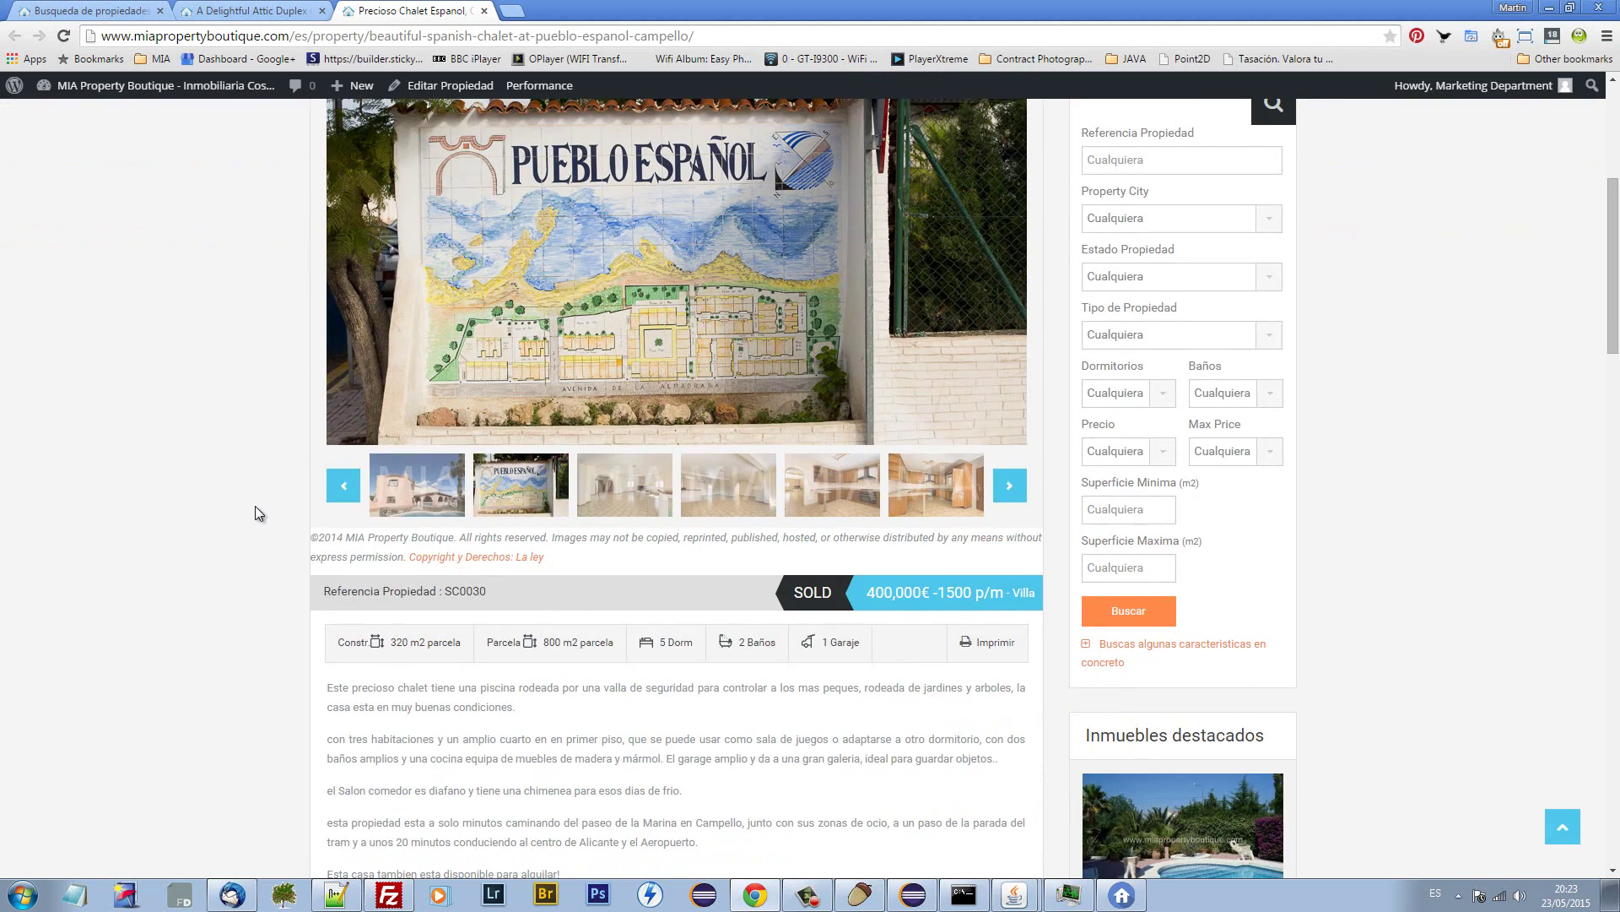
Examine the status label and the size details on the SC0030 property page.
{"action": "left_click_drag", "start_coordinate": [798, 592], "coordinate": [832, 593]}
{"action": "double_click", "coordinate": [819, 593]}
{"action": "left_click", "coordinate": [819, 591]}
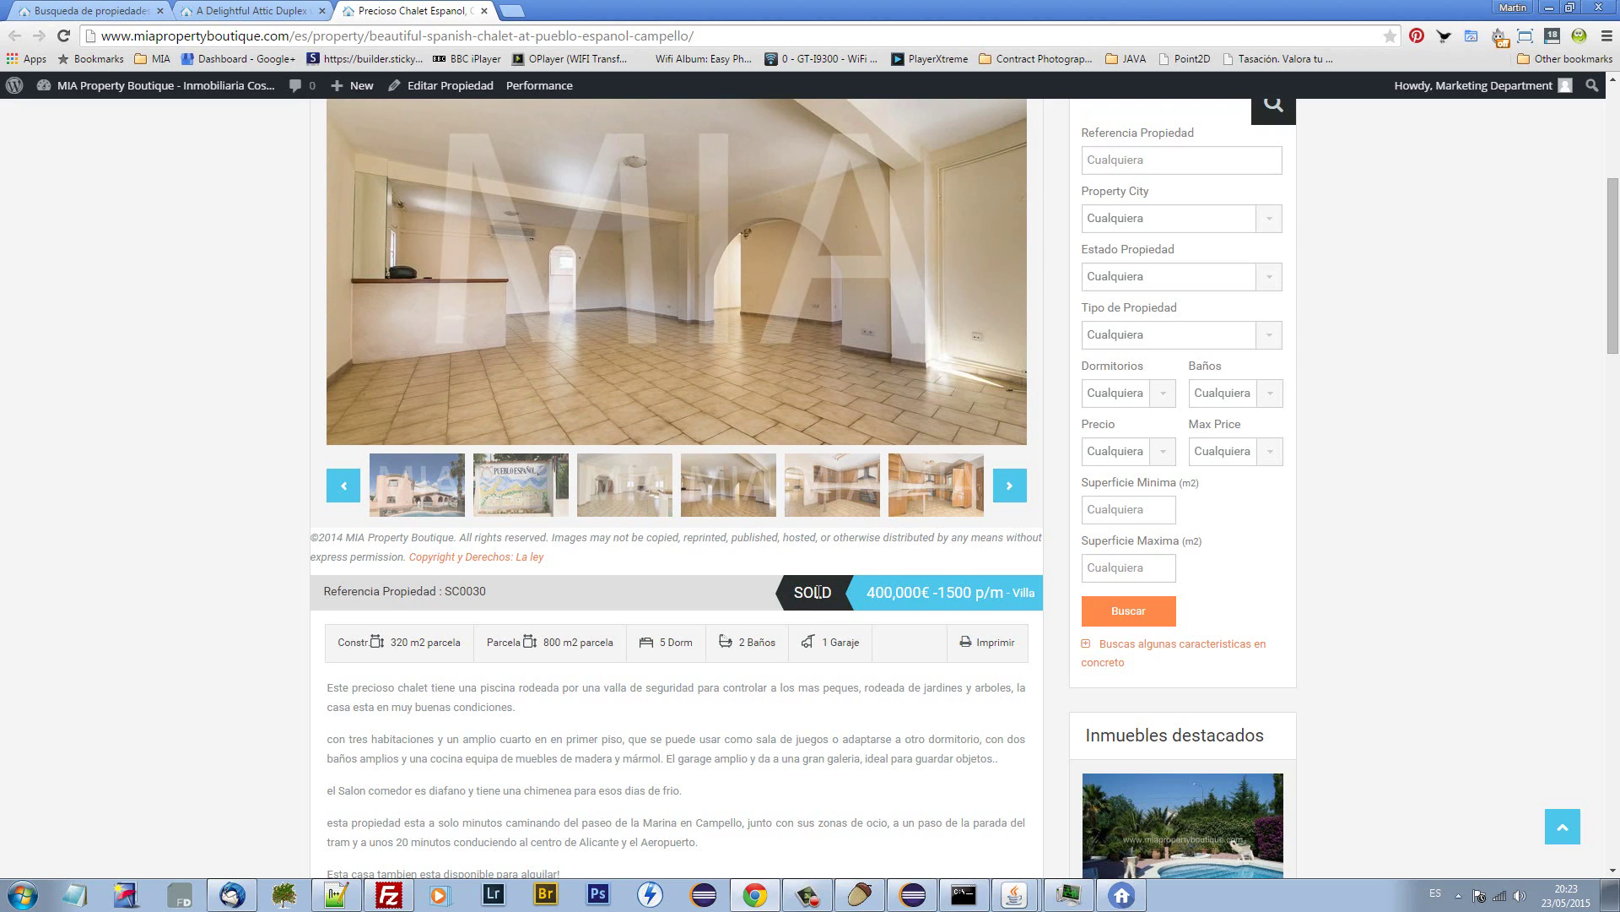
{"action": "double_click", "coordinate": [509, 643]}
{"action": "triple_click", "coordinate": [509, 642]}
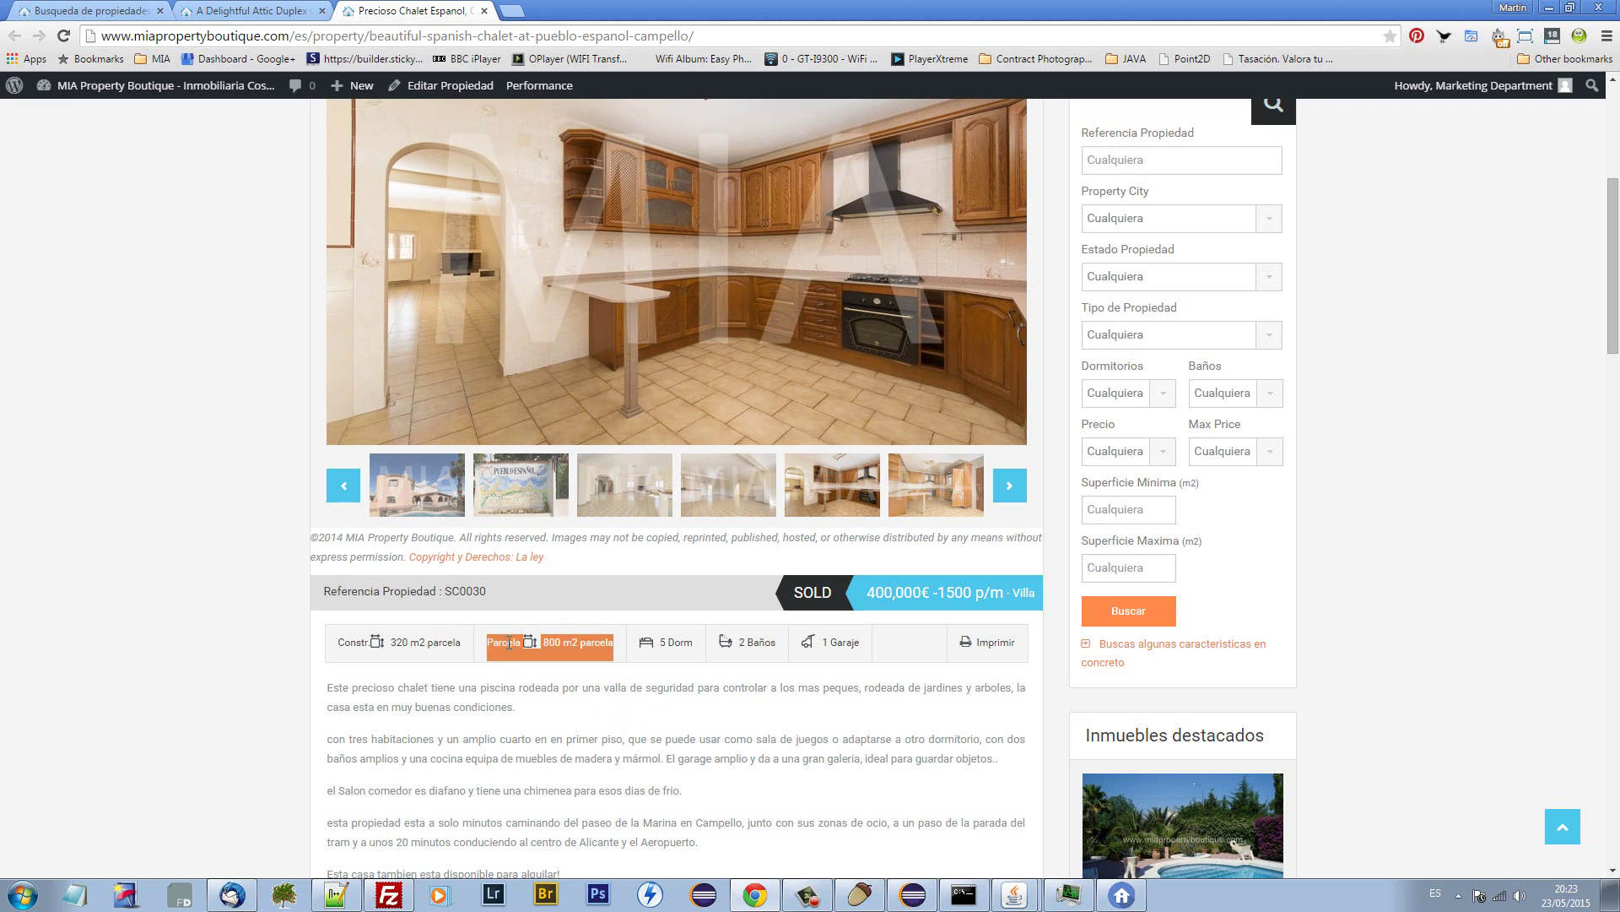
{"action": "left_click", "coordinate": [395, 644]}
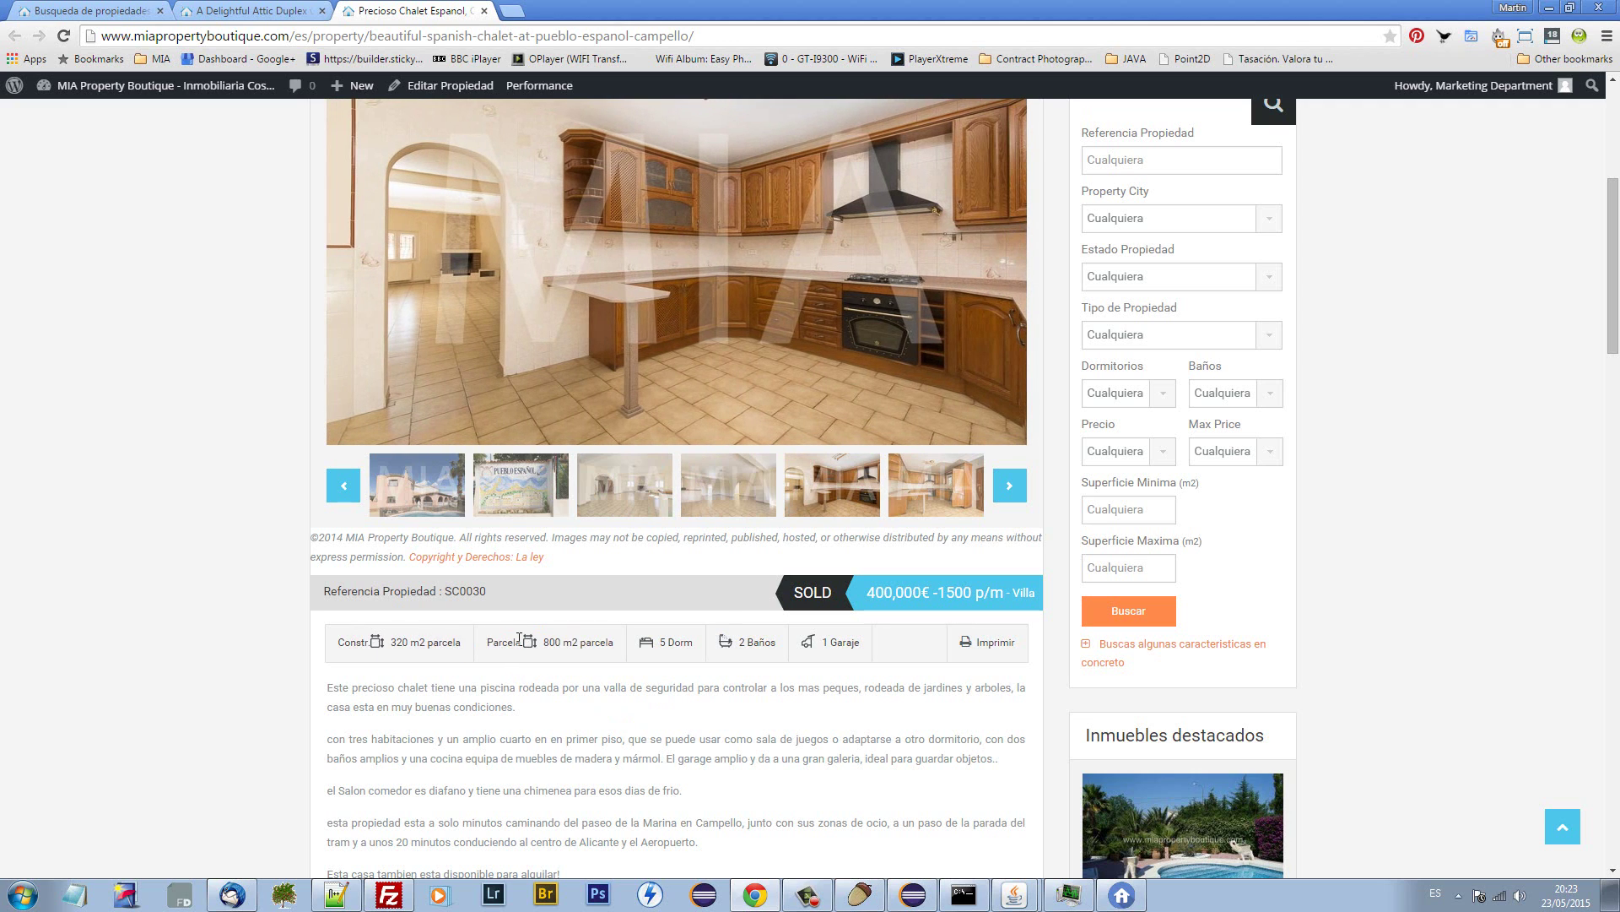
{"action": "double_click", "coordinate": [802, 594]}
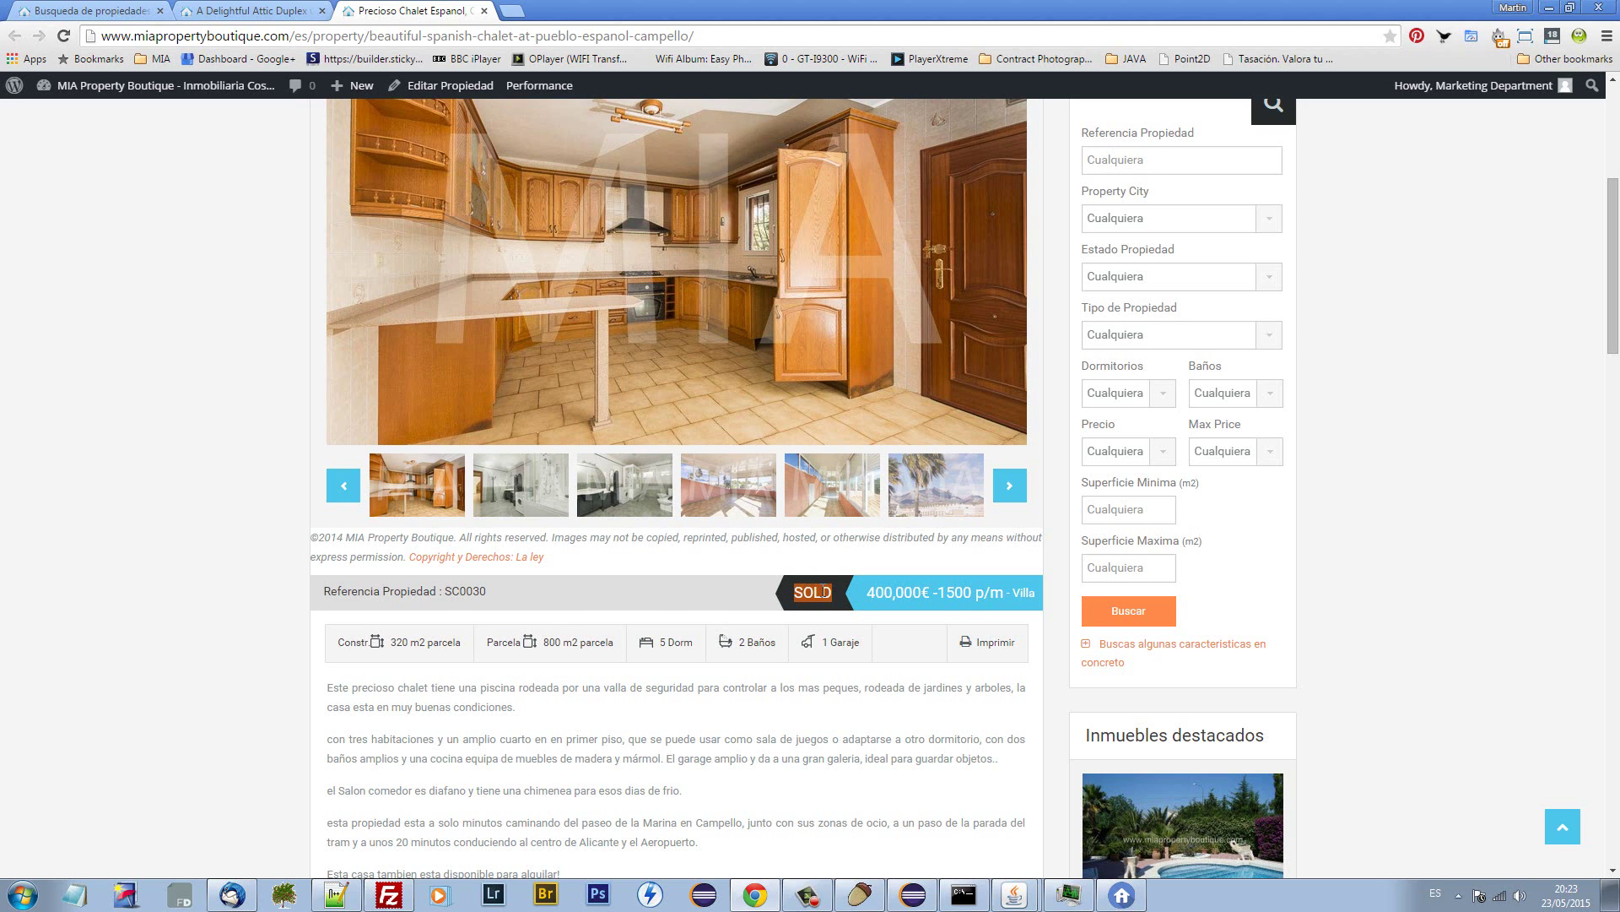
Switch back to the Back Office Tool, mark property SC0030 as available and save the change.
{"action": "key", "text": "alt+Tab"}
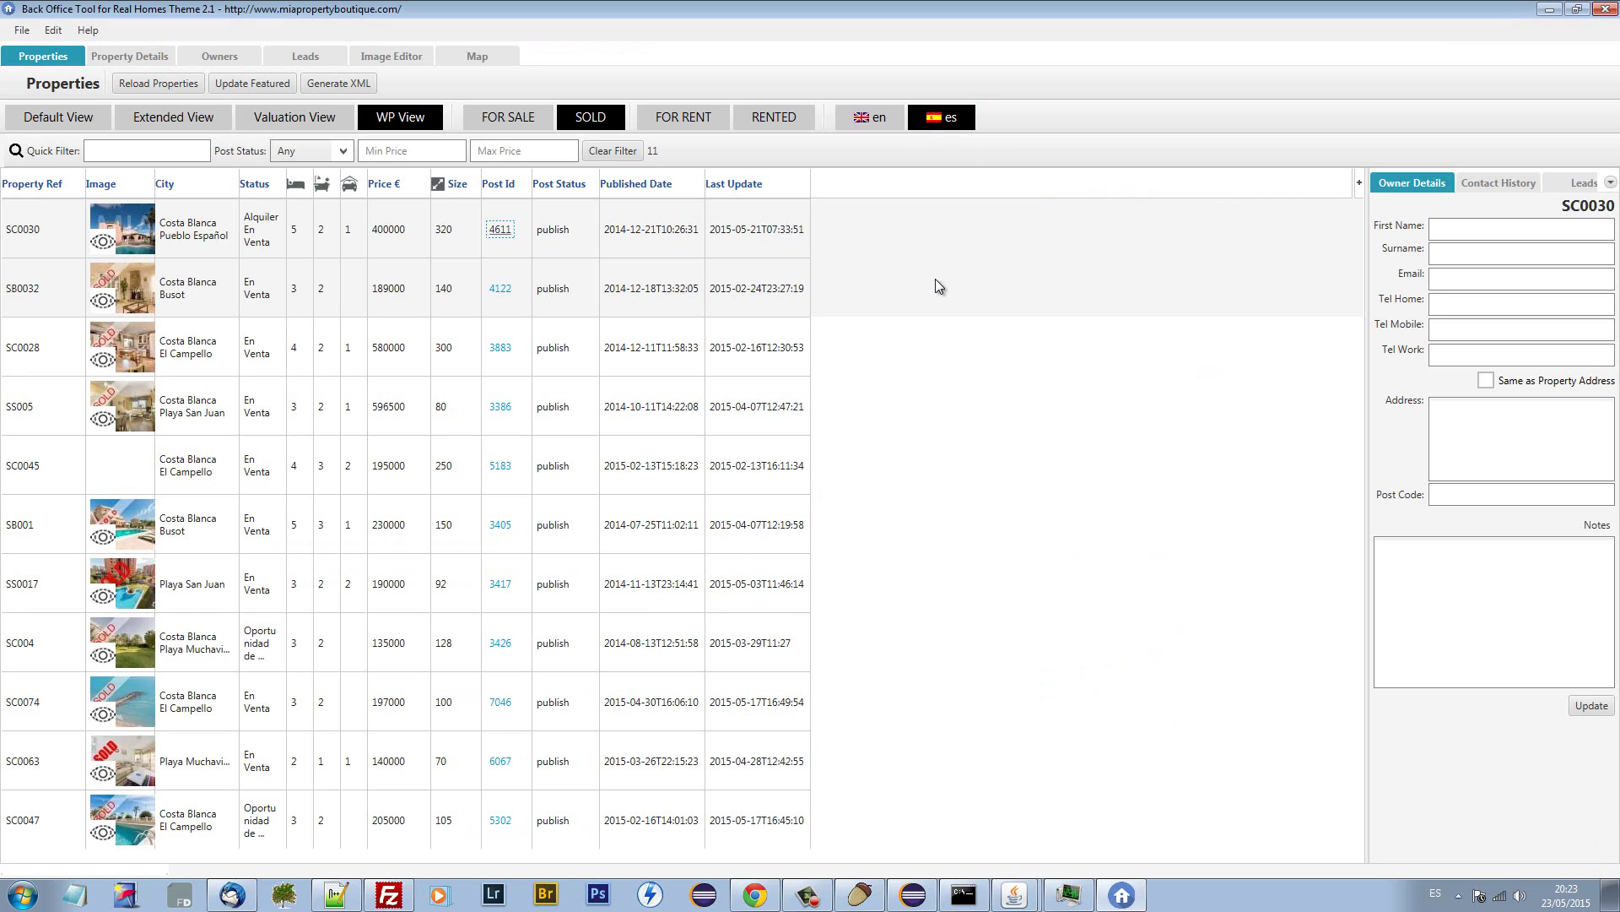
{"action": "right_click", "coordinate": [140, 229]}
{"action": "left_click", "coordinate": [176, 241]}
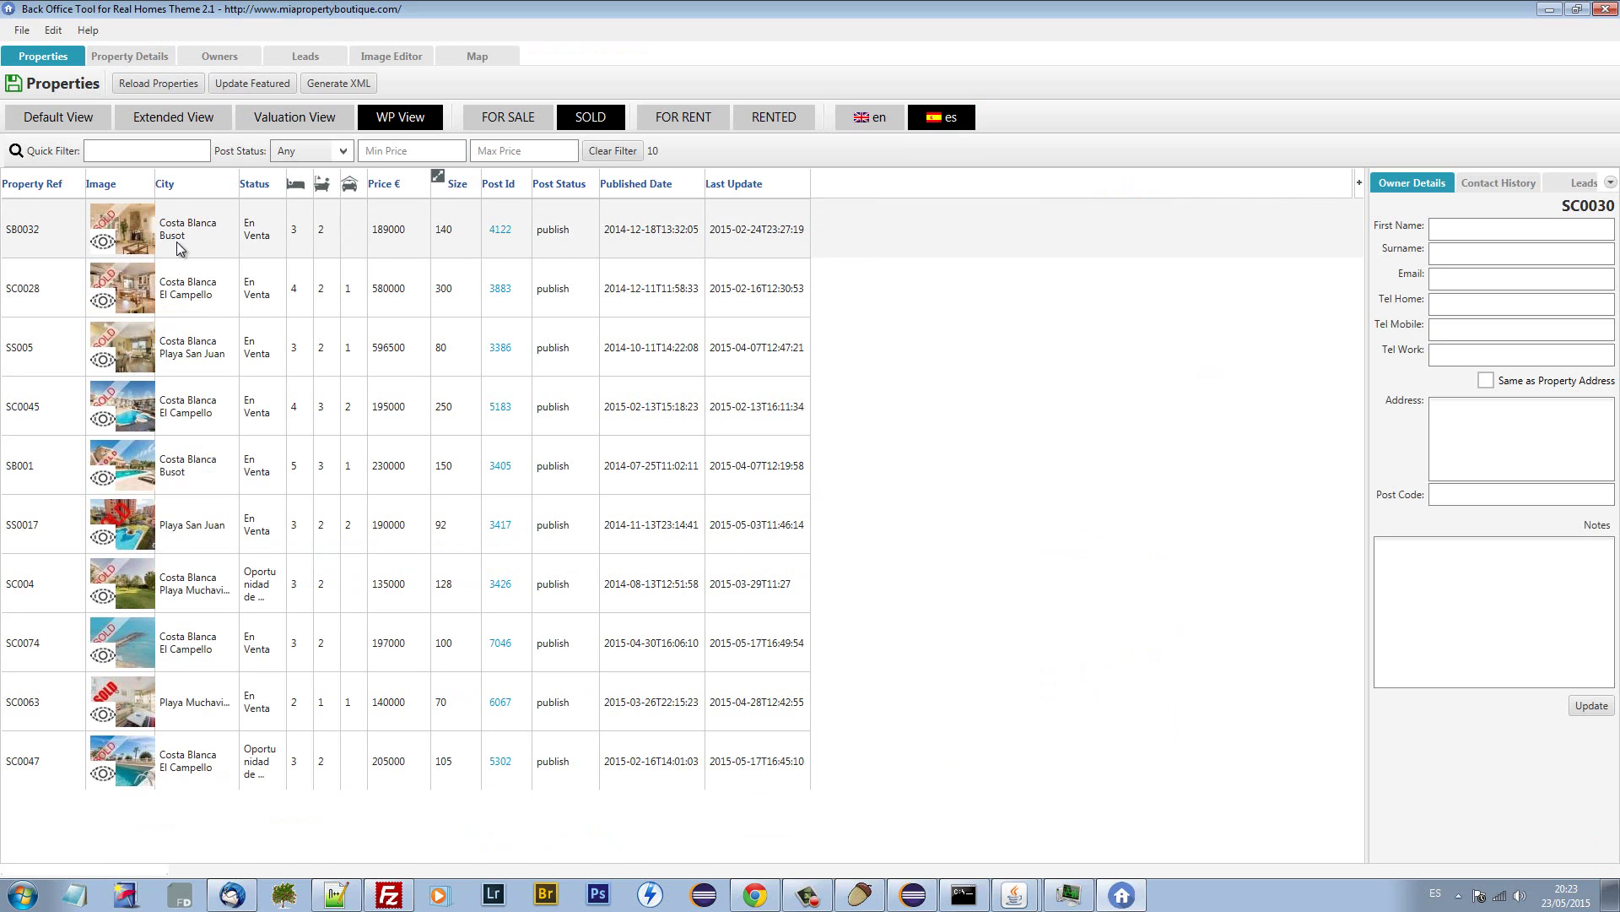
{"action": "left_click", "coordinate": [437, 118]}
{"action": "left_click", "coordinate": [581, 115]}
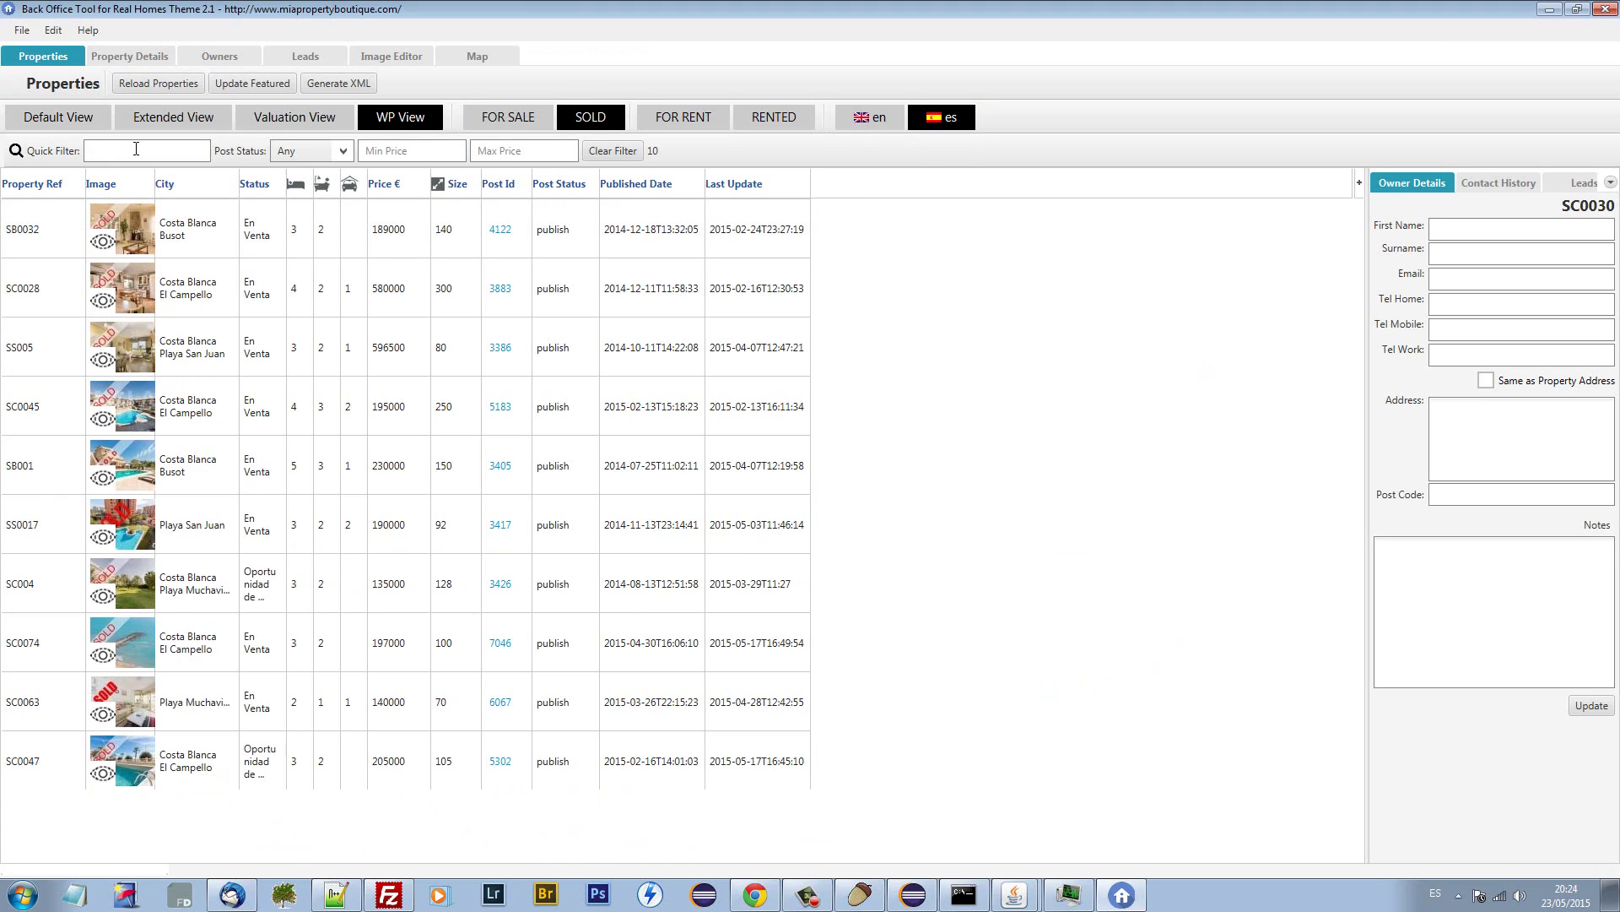
Filter the for-sale listings in both languages by SC0030 and reload the Spanish listing from the website.
{"action": "type", "text": "SC0030"}
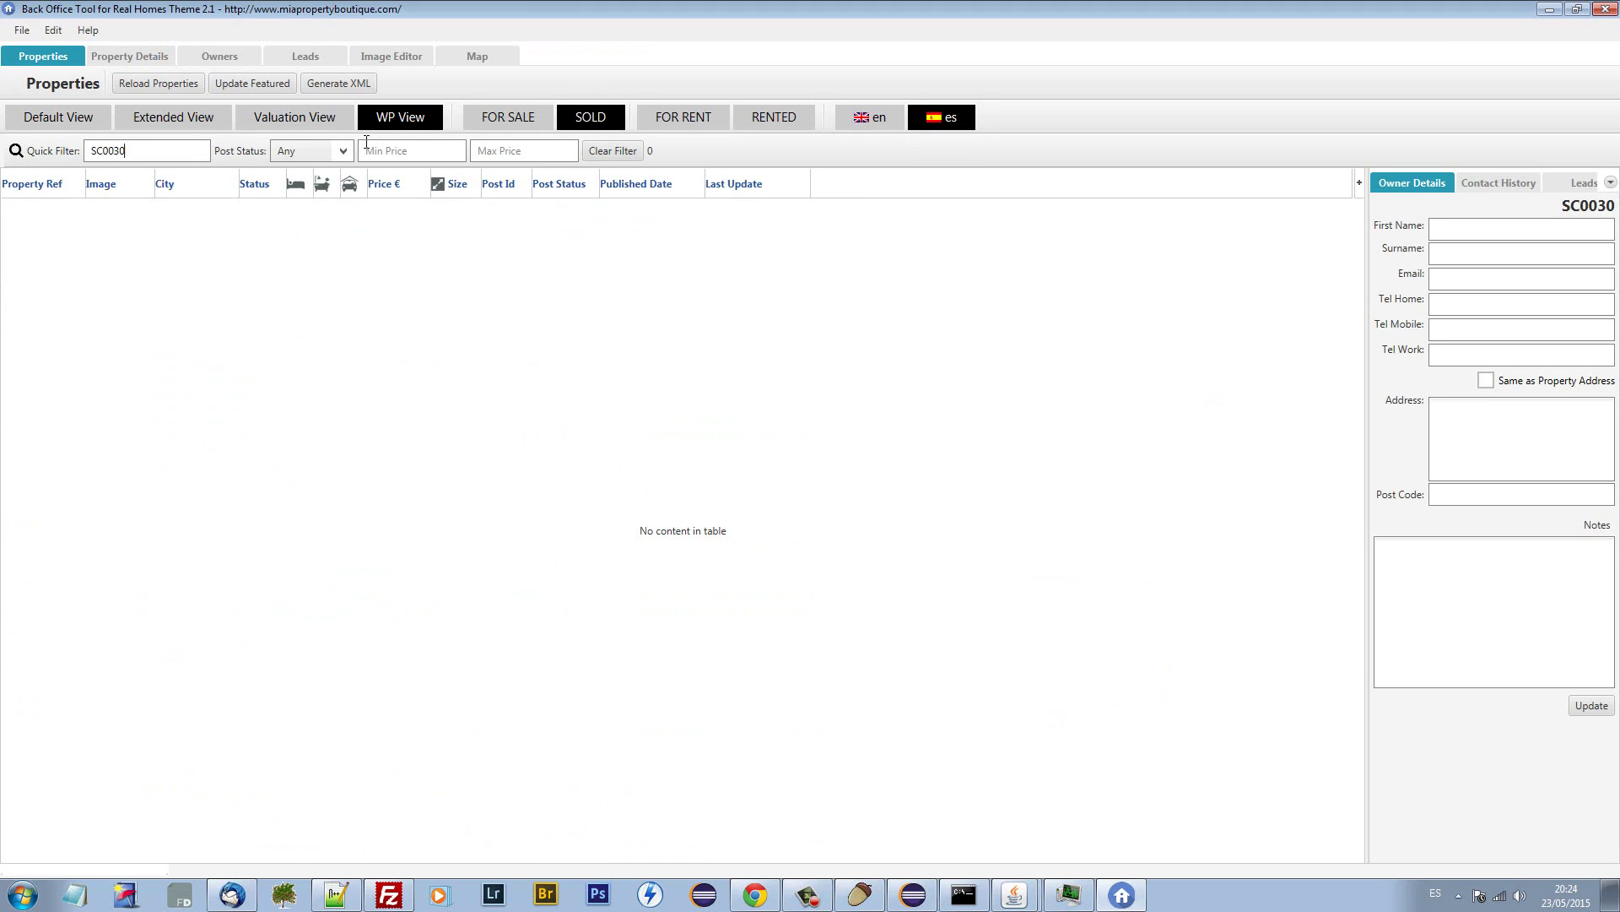
{"action": "left_click", "coordinate": [877, 118]}
{"action": "left_click", "coordinate": [509, 117]}
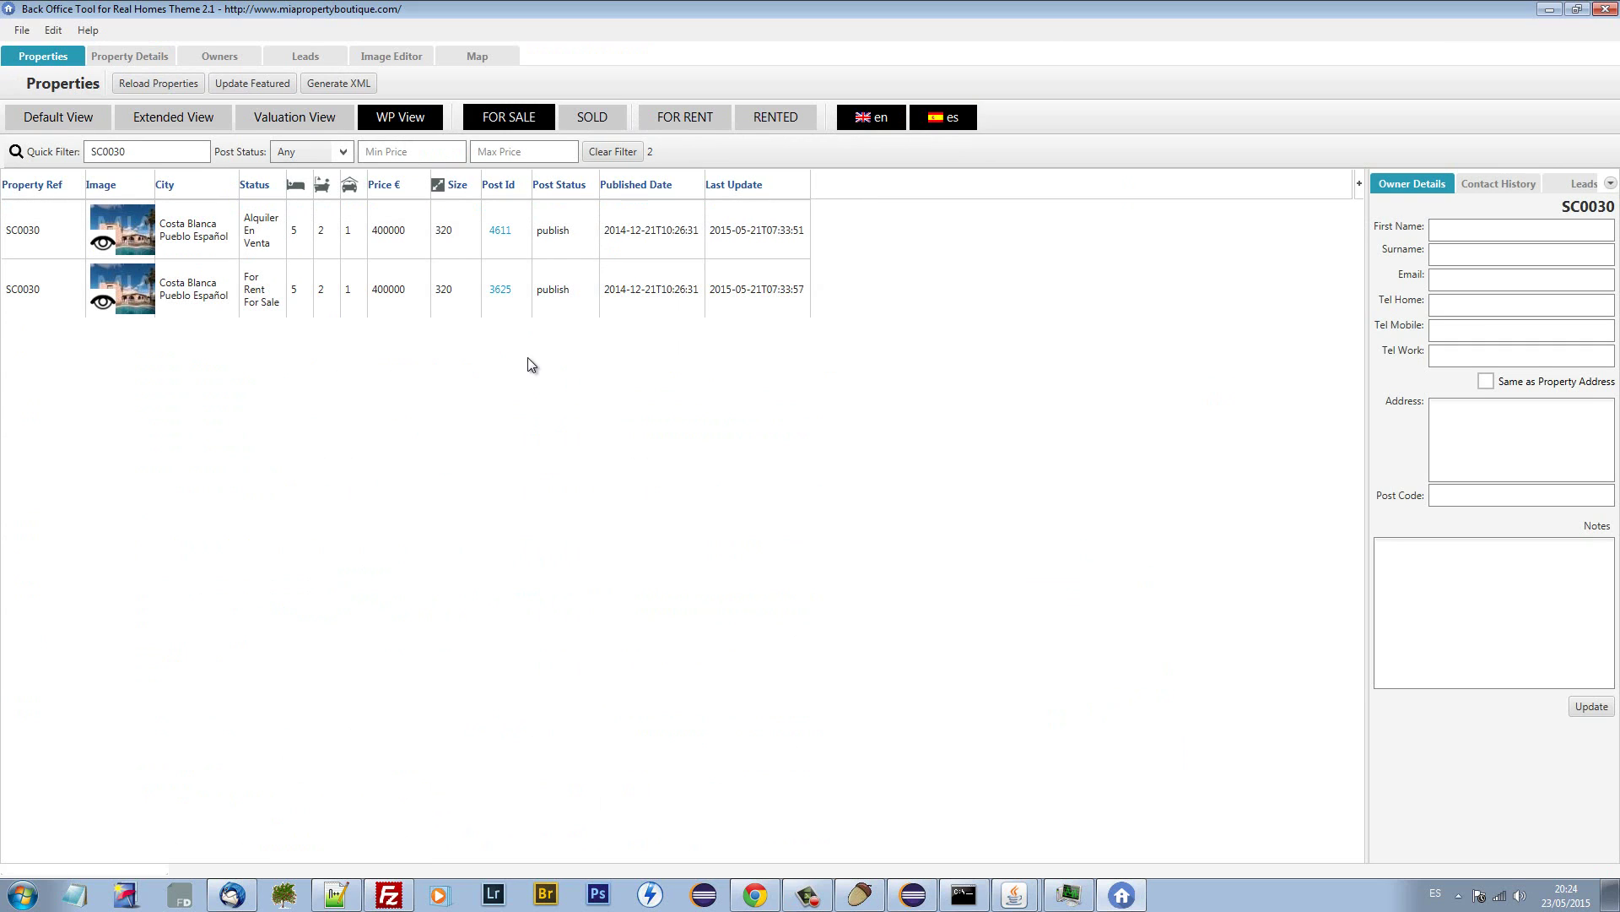
{"action": "right_click", "coordinate": [159, 243]}
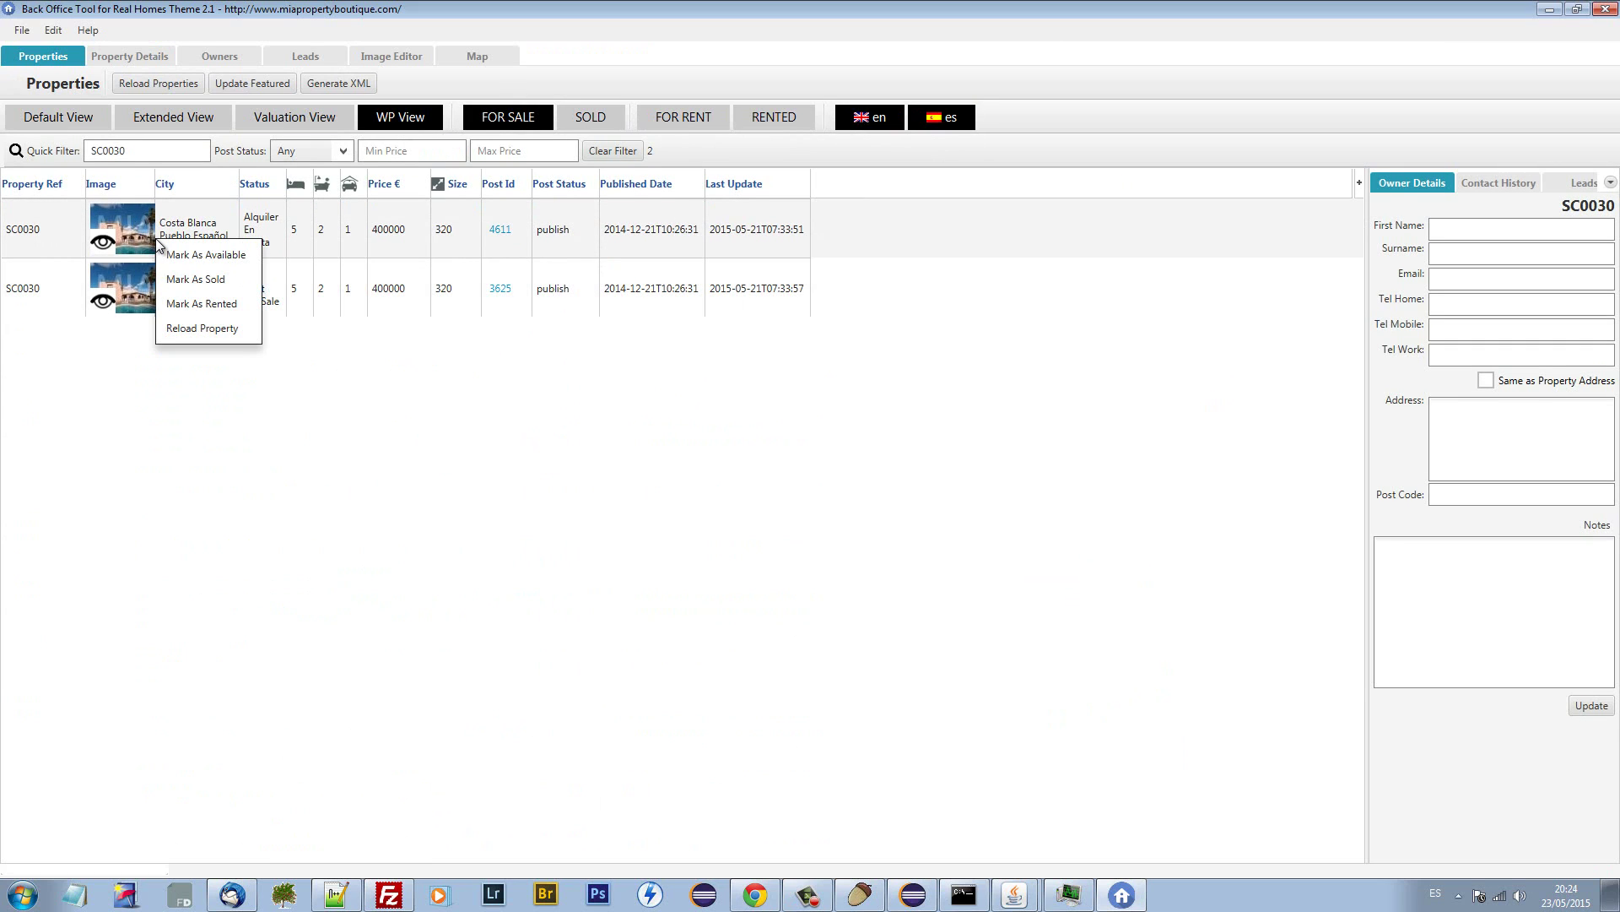
{"action": "left_click", "coordinate": [207, 329]}
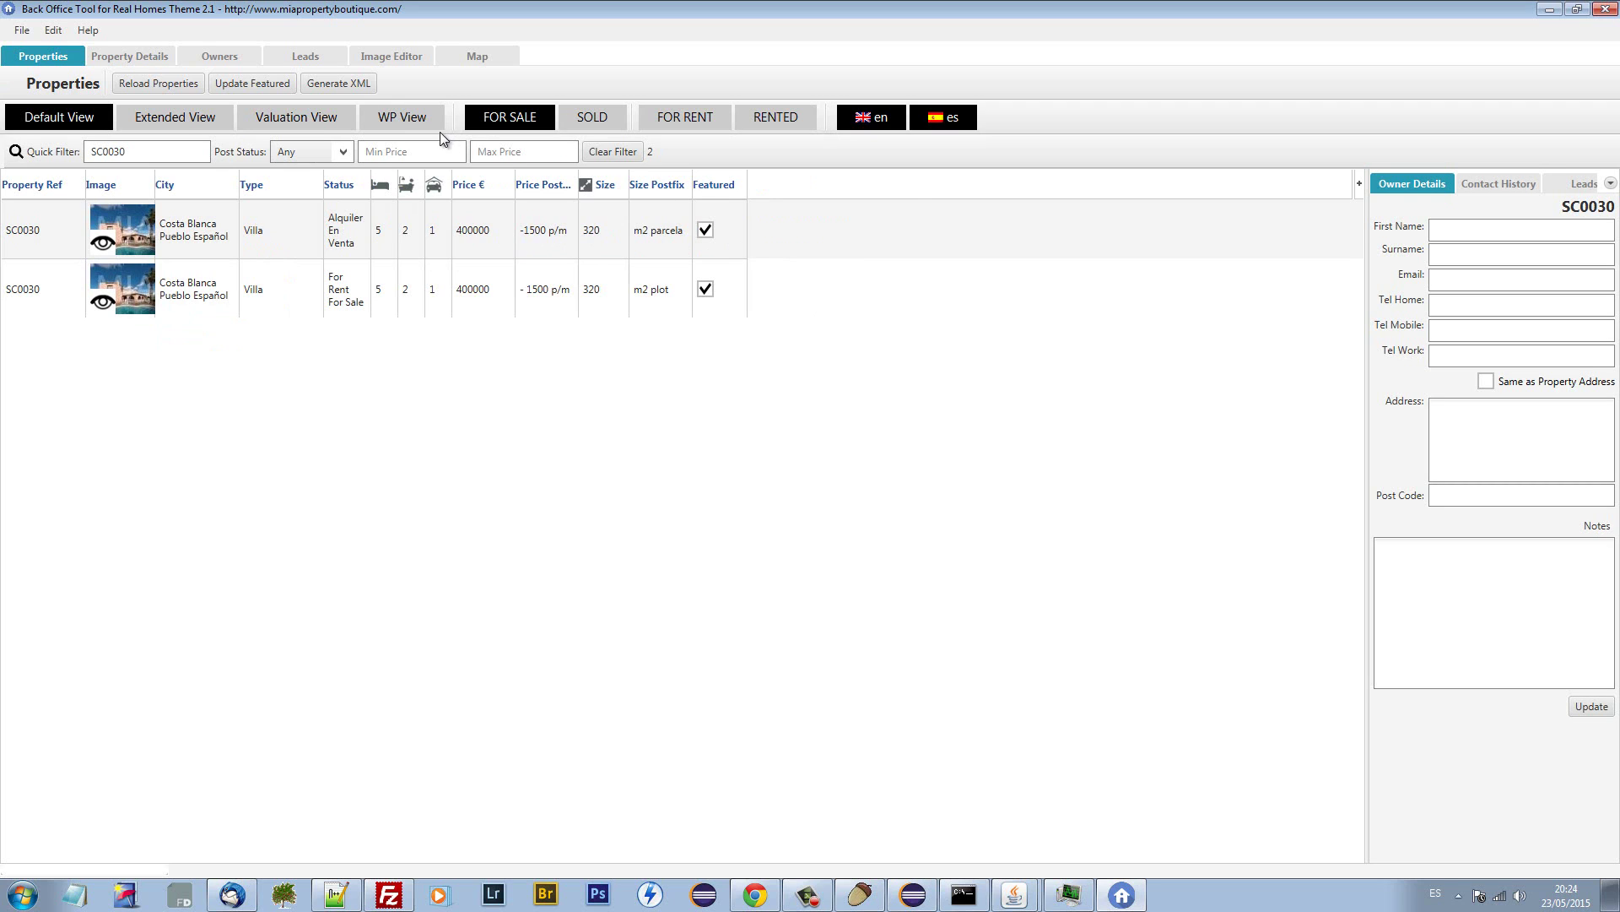
In the Extended View, set the Spanish SC0030 listing's ER Emissions to D and save the change.
{"action": "left_click", "coordinate": [181, 119]}
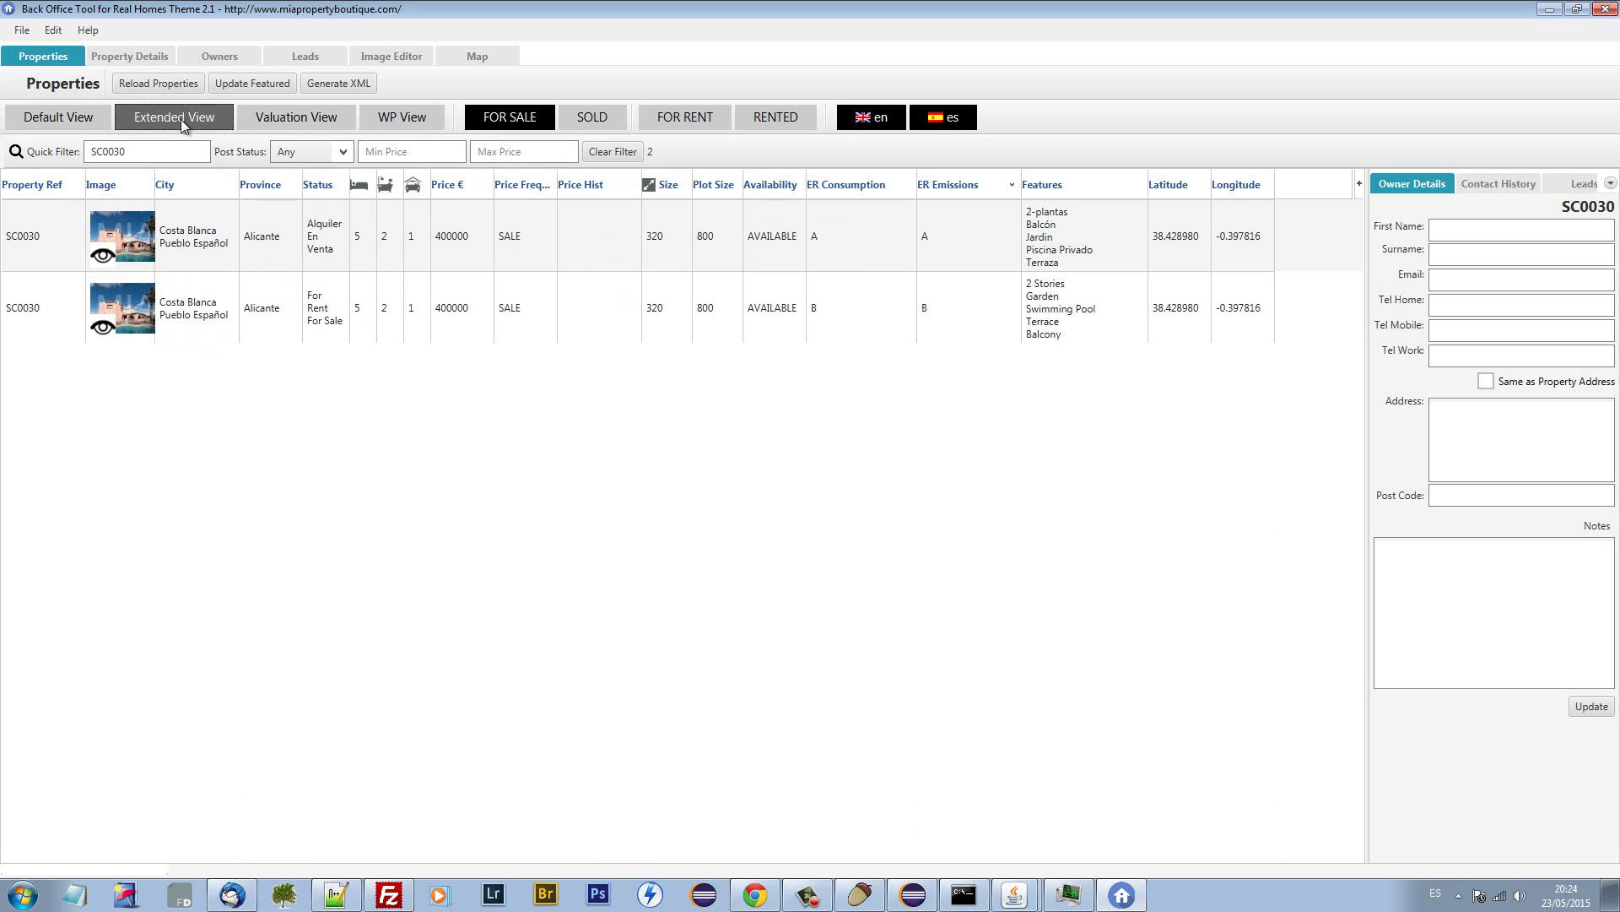
{"action": "double_click", "coordinate": [928, 236]}
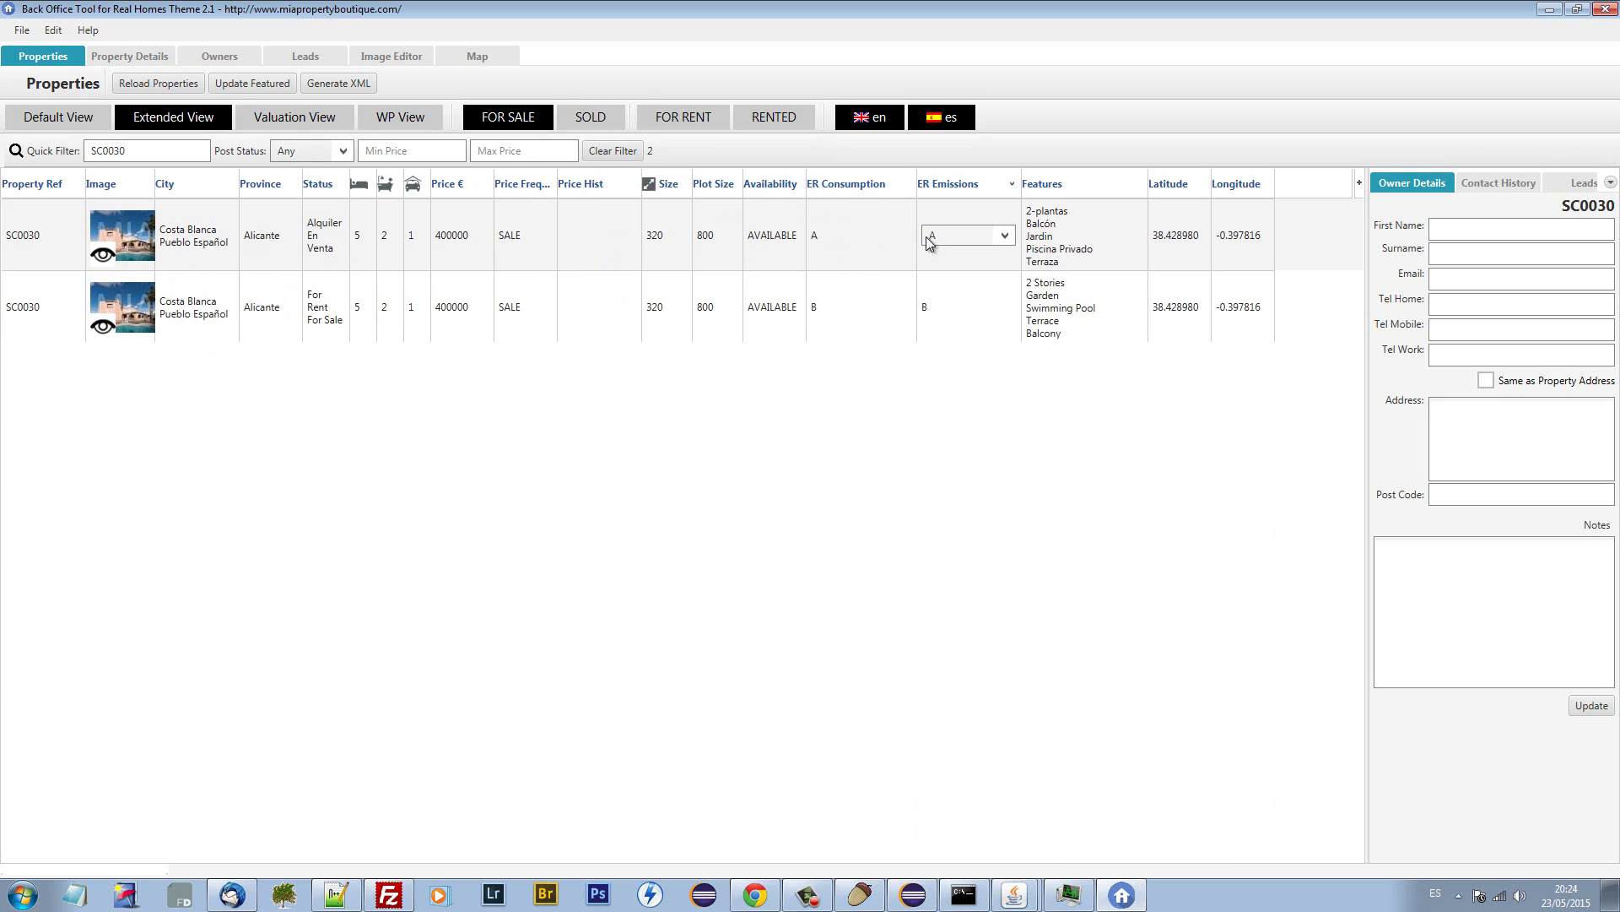
{"action": "left_click", "coordinate": [1006, 236]}
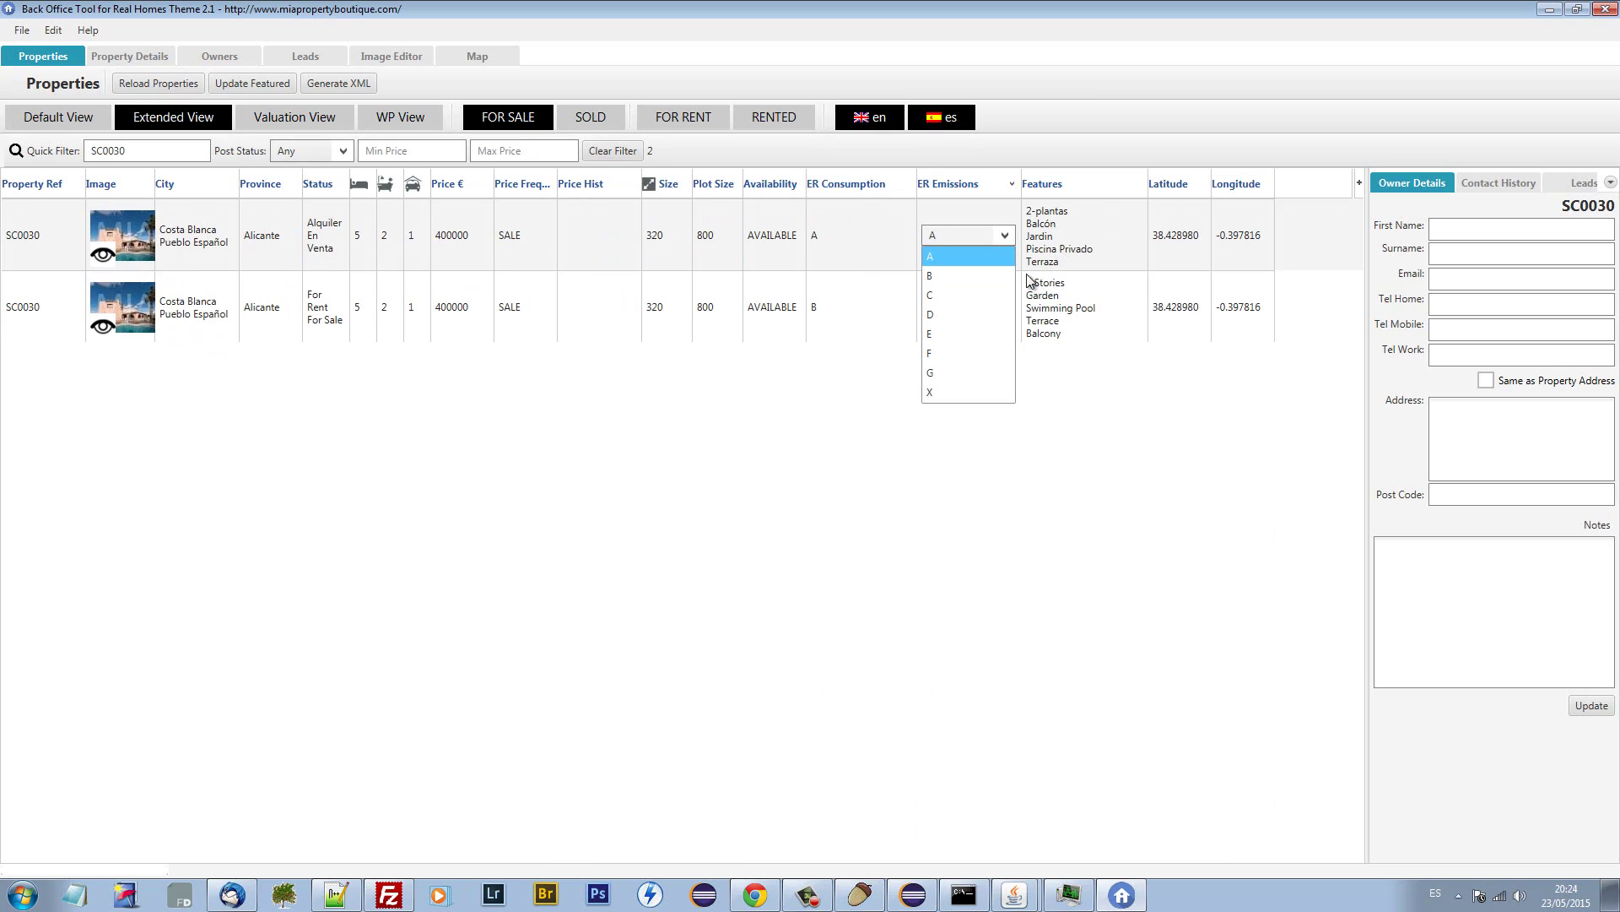
{"action": "left_click", "coordinate": [944, 311]}
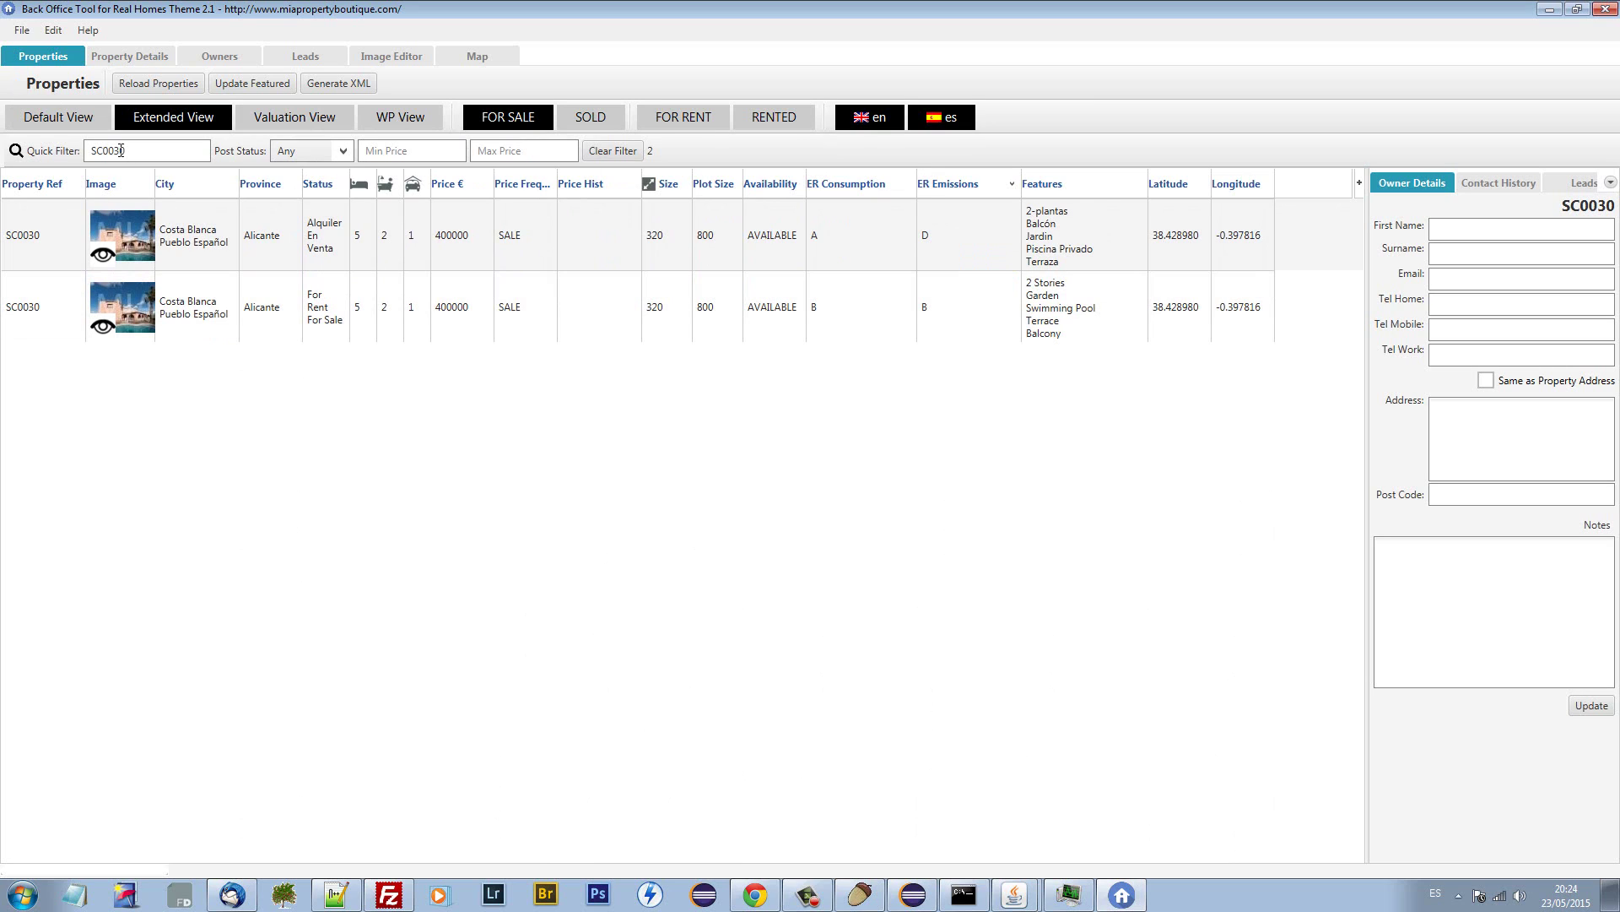
{"action": "left_click", "coordinate": [15, 90]}
Clear the quick filter, show the WP View and the Default View, and reload all properties.
{"action": "left_click", "coordinate": [387, 123]}
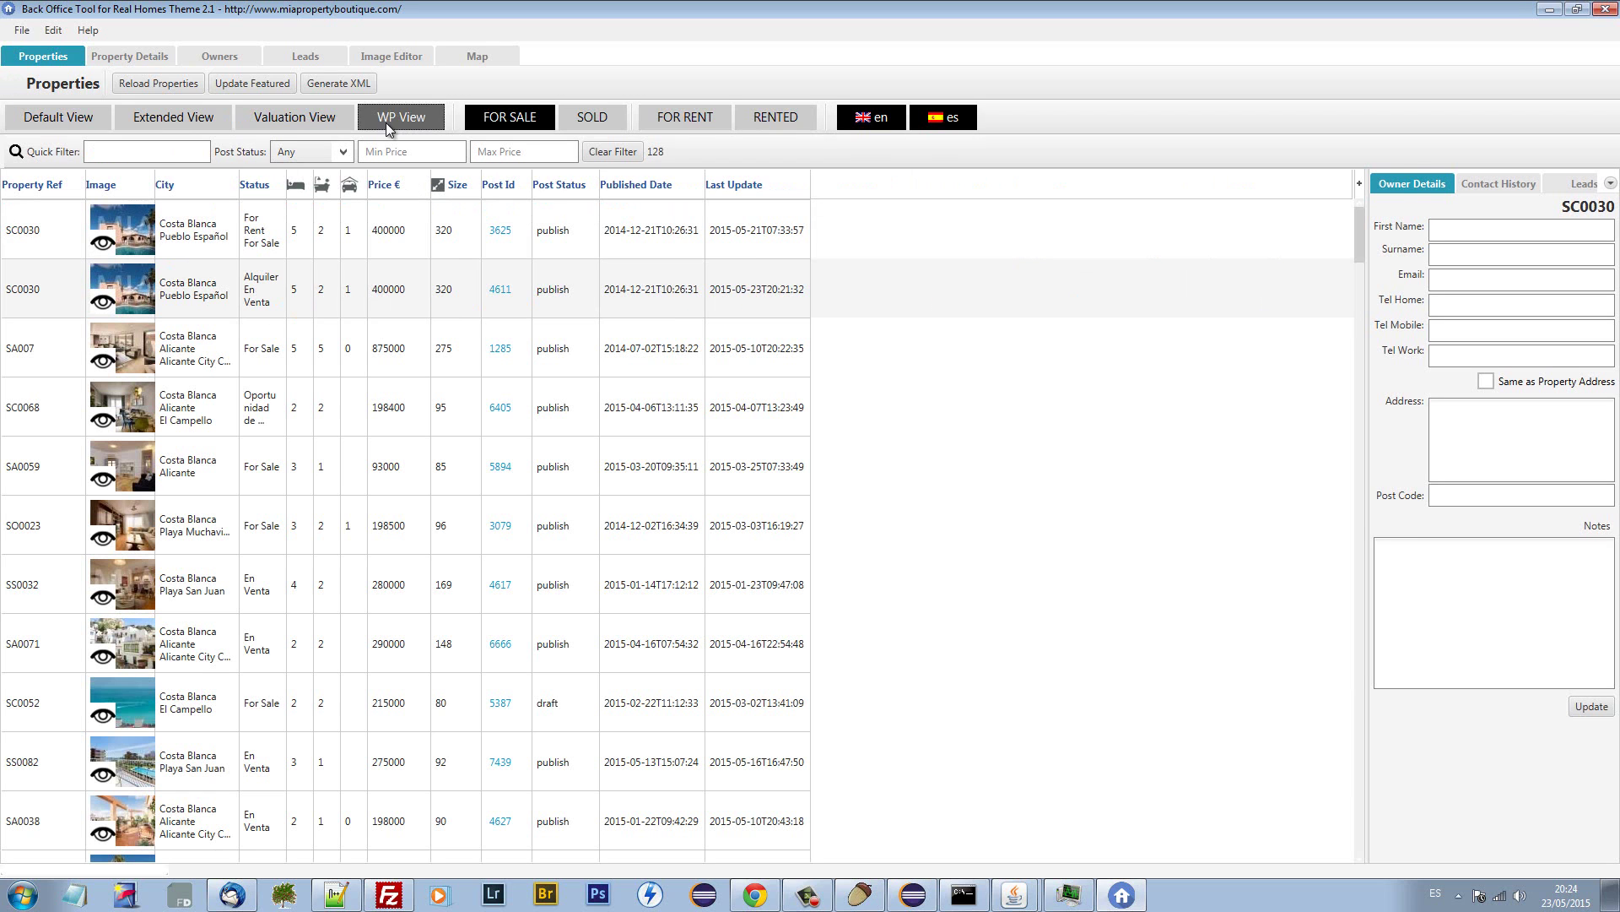
{"action": "left_click", "coordinate": [46, 118]}
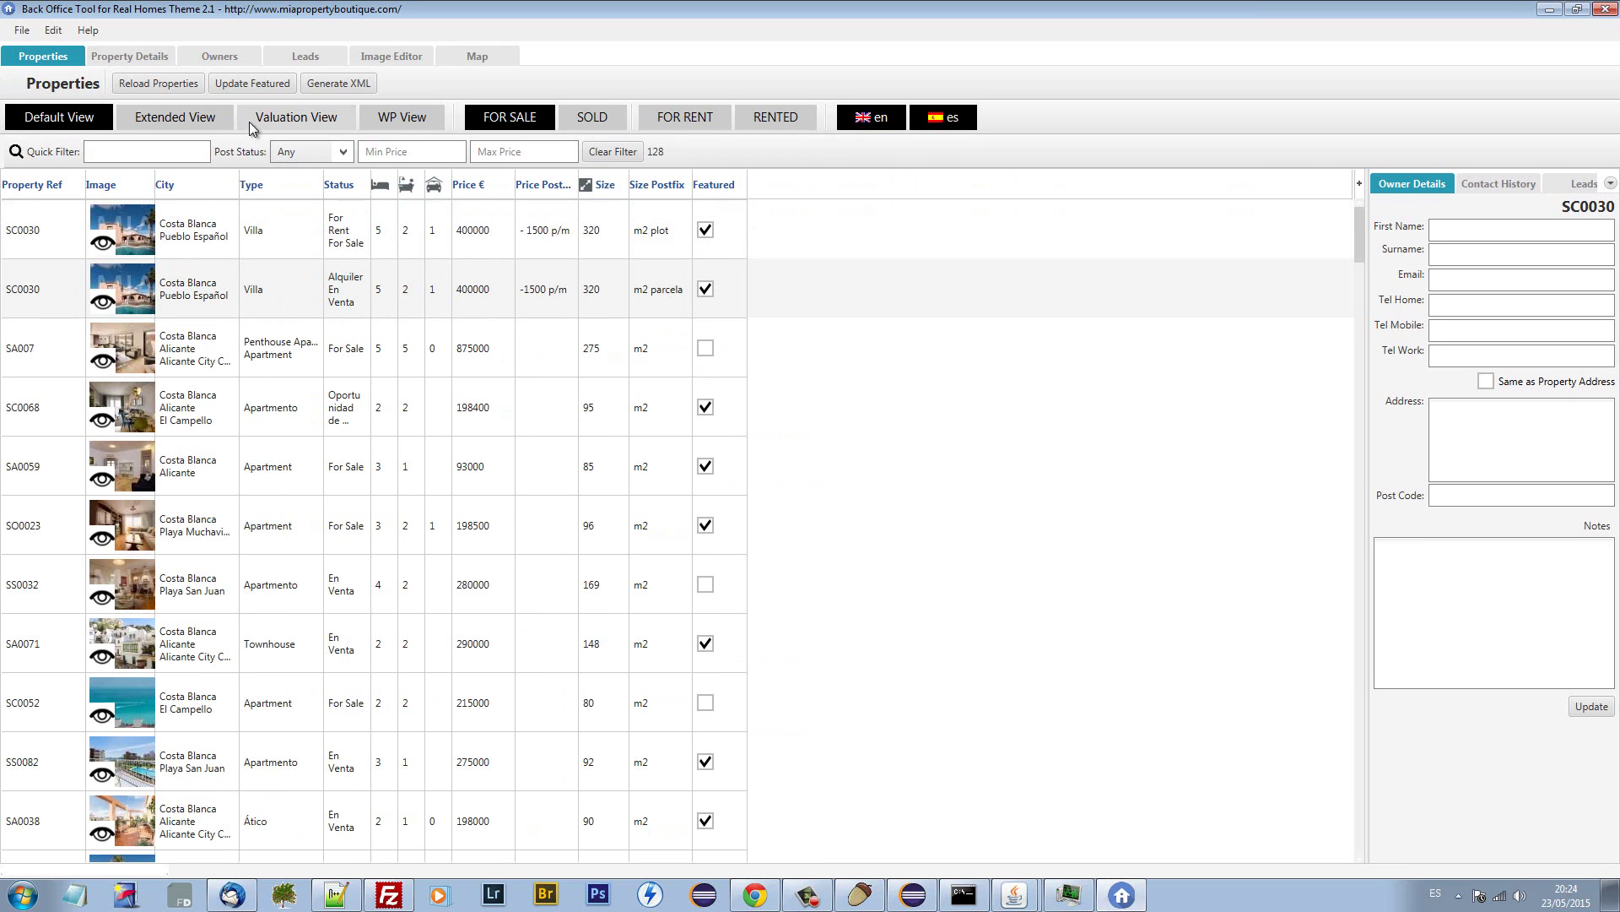
{"action": "left_click", "coordinate": [147, 85]}
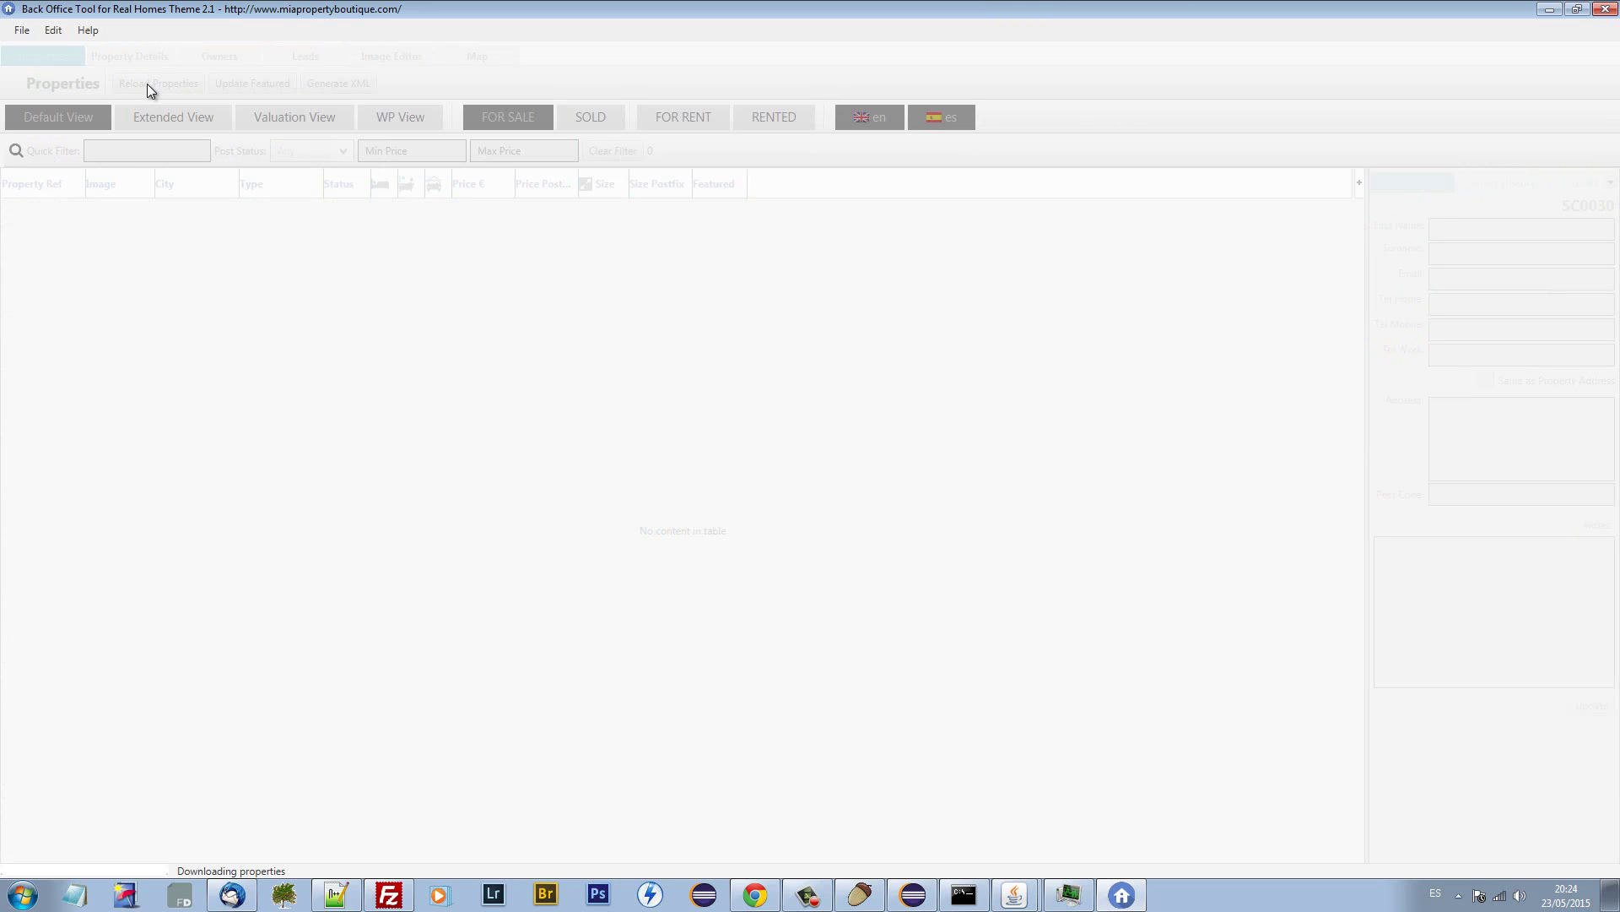